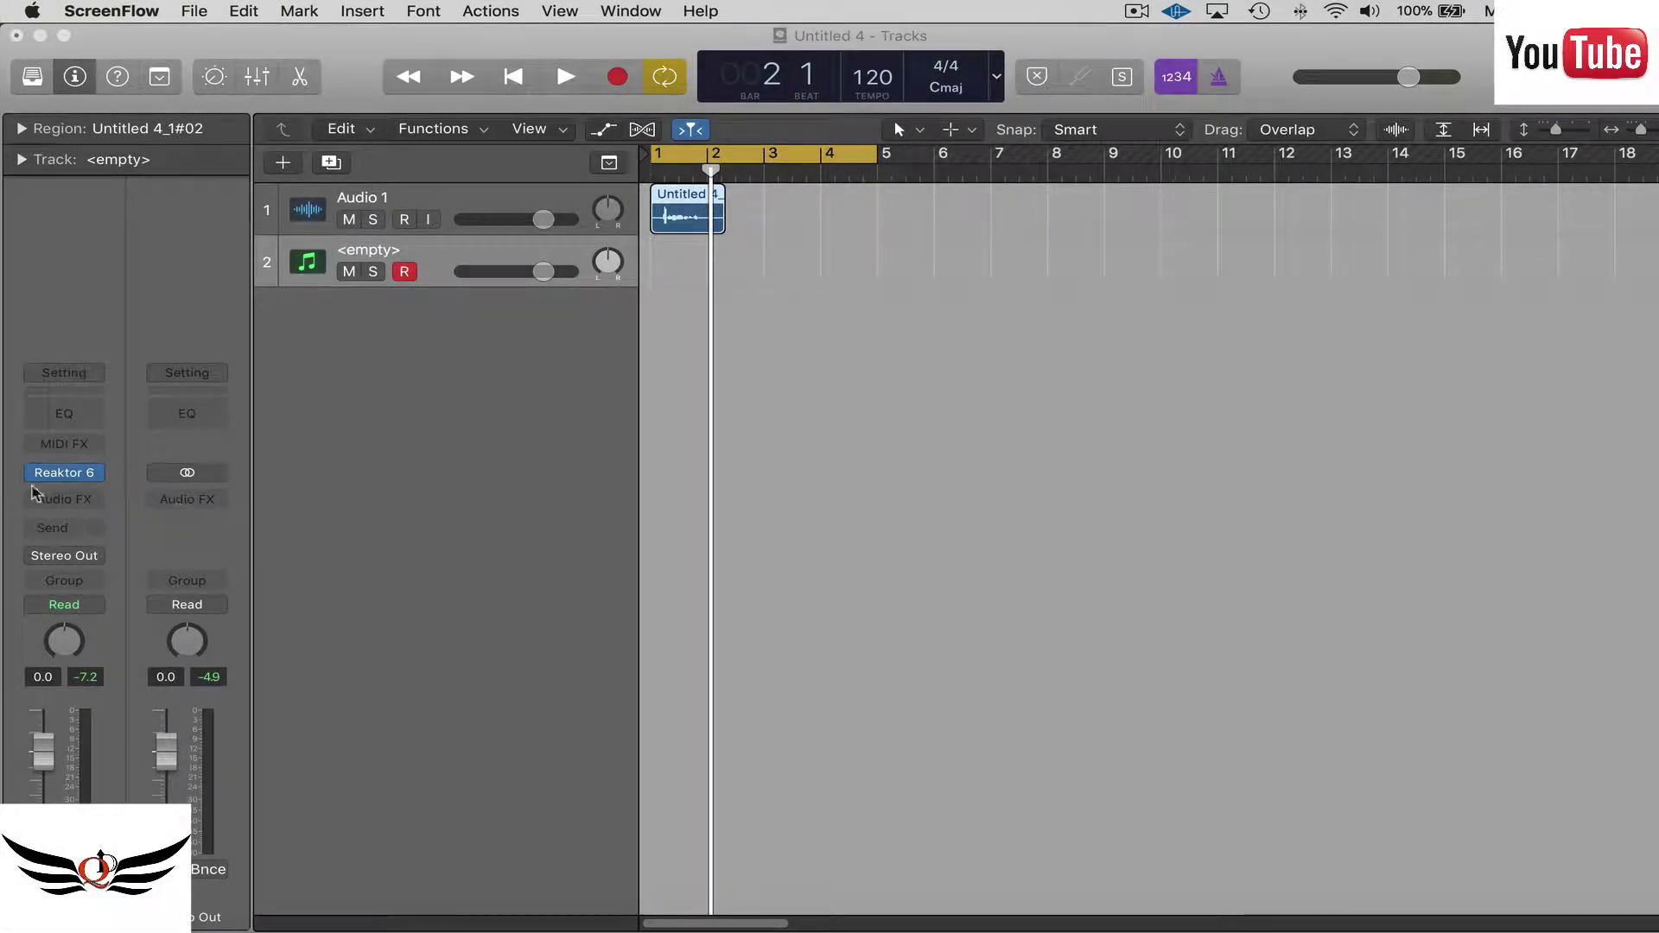
# Open the Reaktor 6 instrument of the empty track and reposition its plug-in window.
pyautogui.click(69, 474)
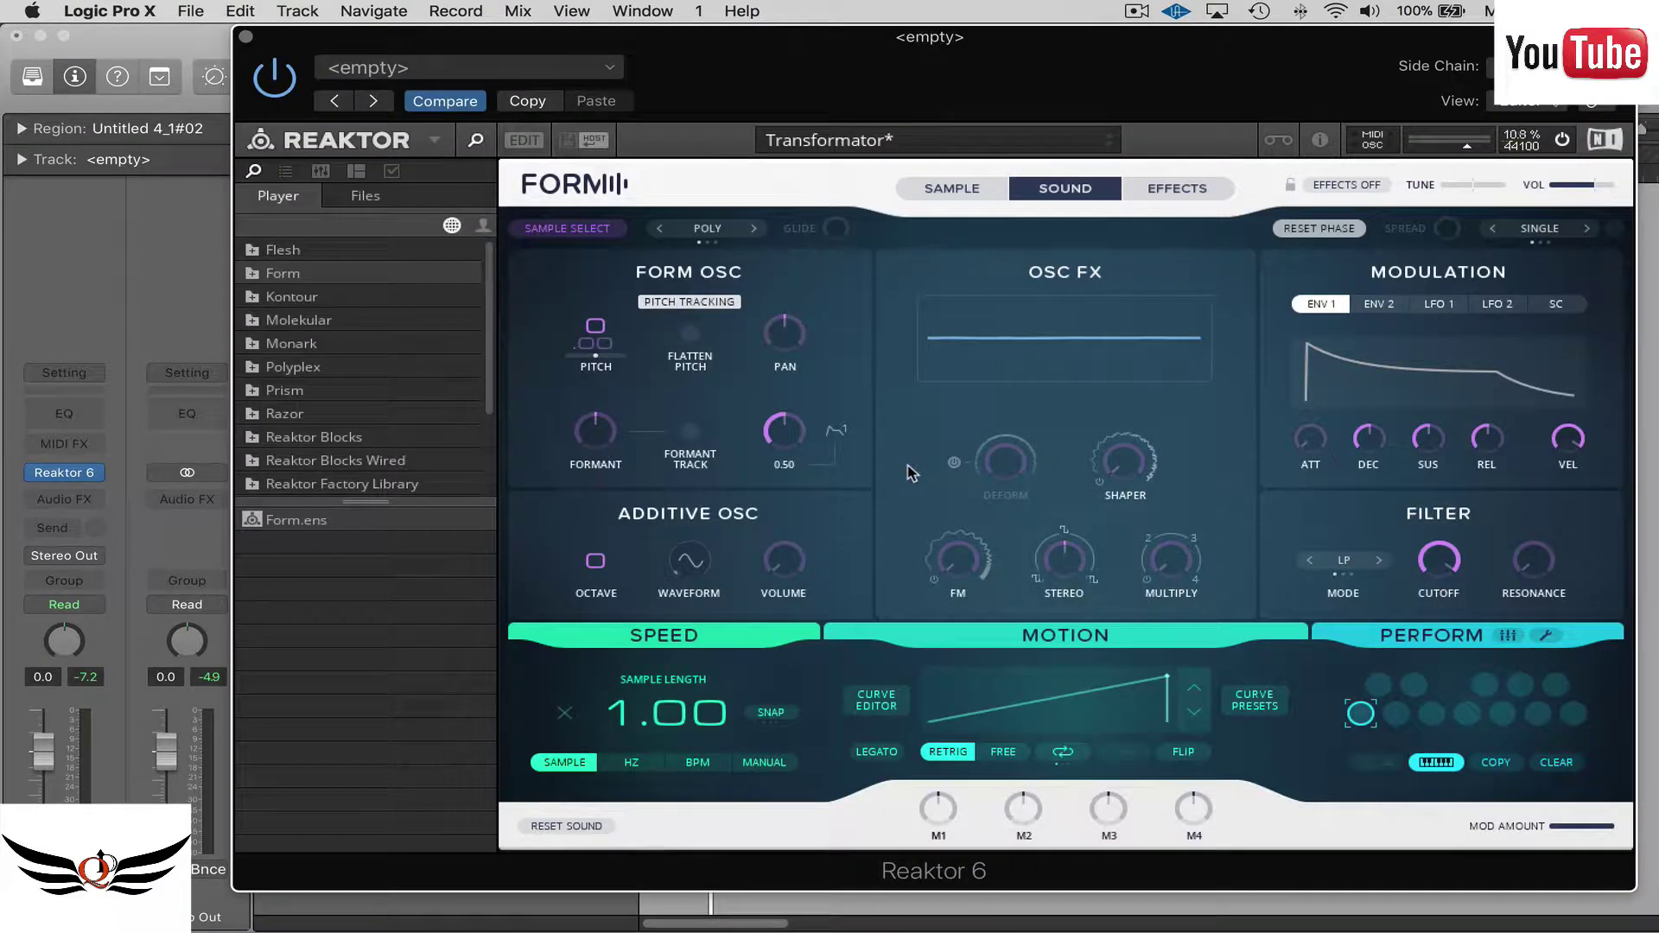
pyautogui.moveTo(1033, 83); pyautogui.dragTo(923, 105)
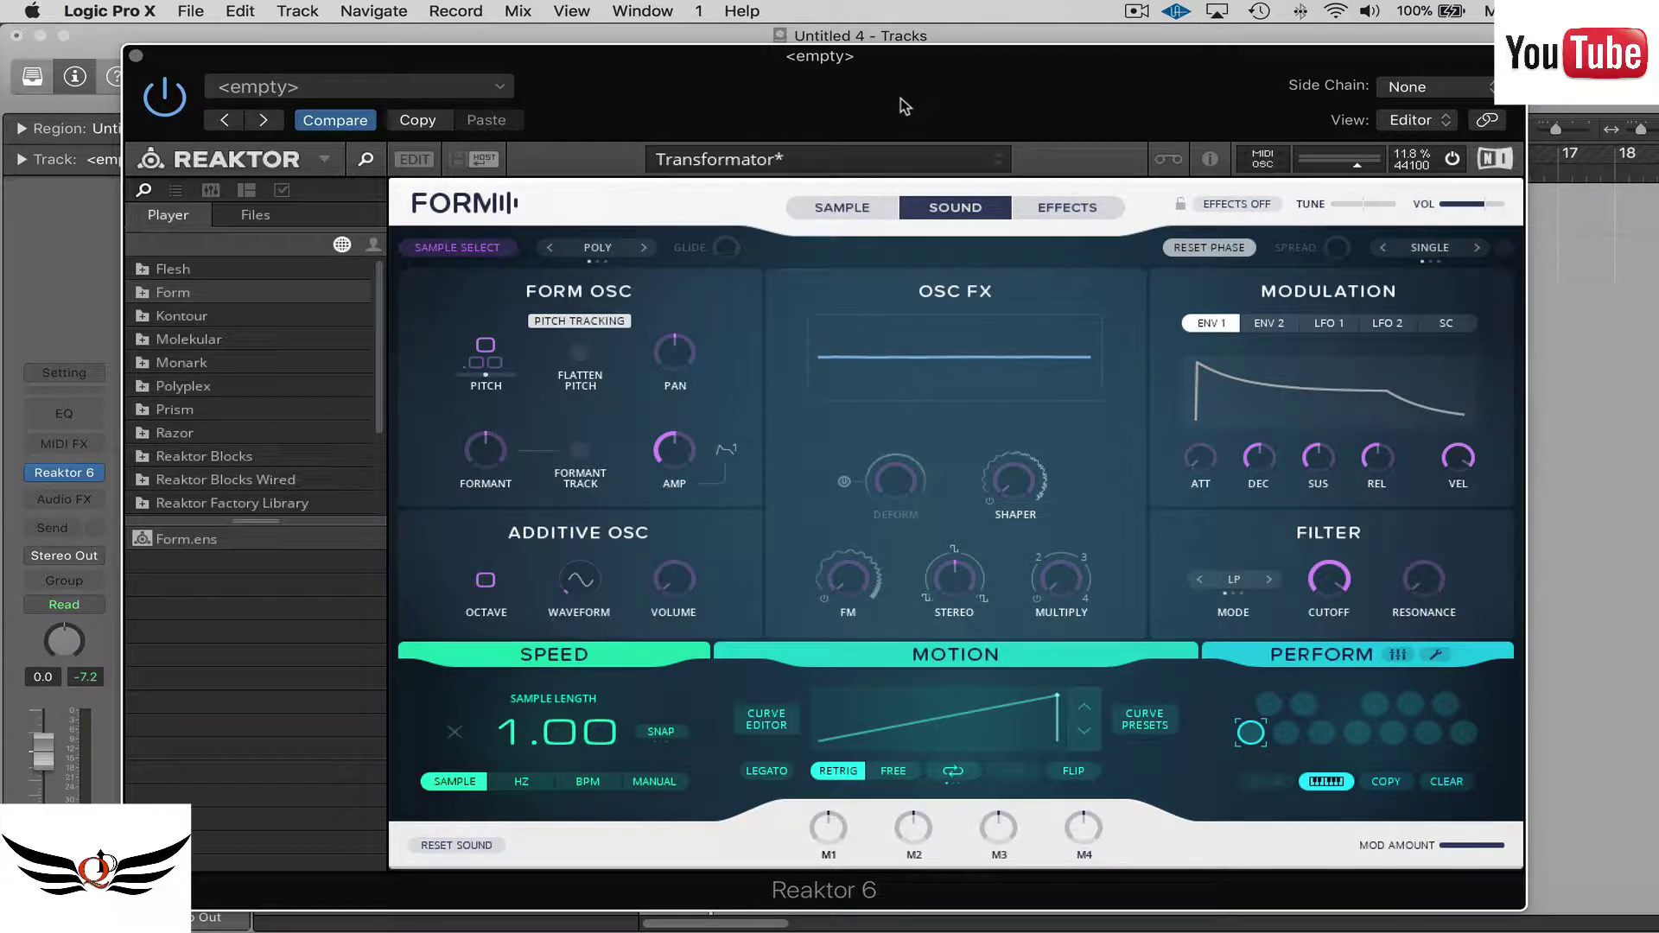
pyautogui.moveTo(680, 77)
pyautogui.mouseDown()
pyautogui.moveTo(707, 106)
pyautogui.moveTo(669, 70)
pyautogui.mouseUp()
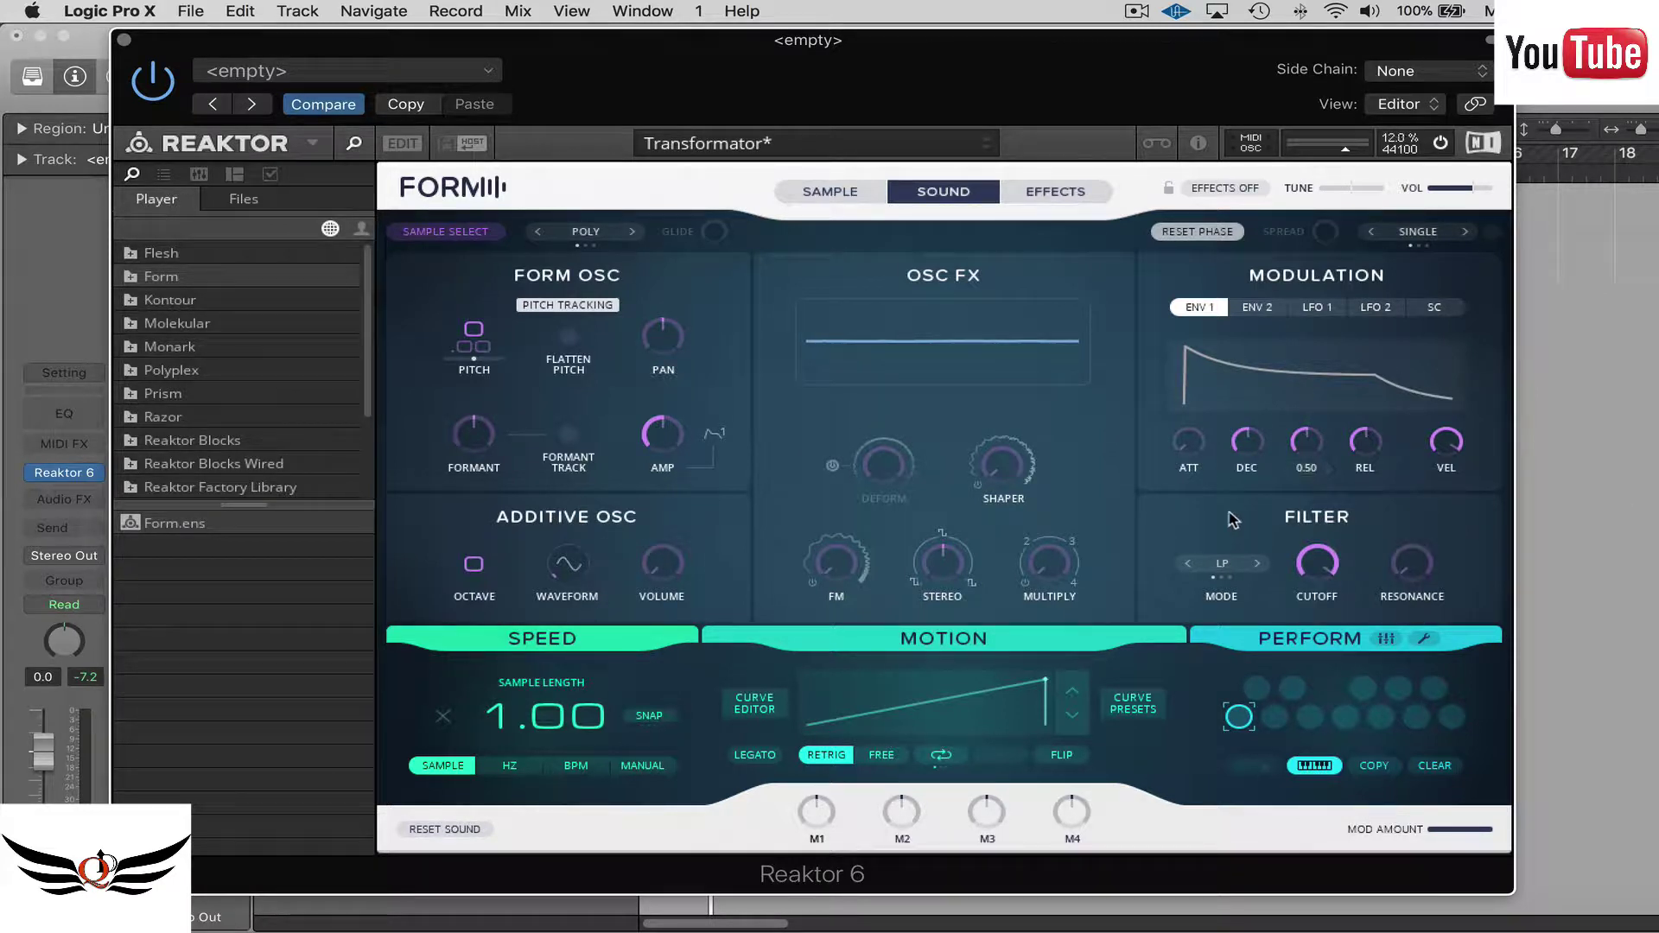
# Preview the recorded sample, adjust the section to about 1.3 seconds around the waveform and load it into Form.
pyautogui.click(455, 237)
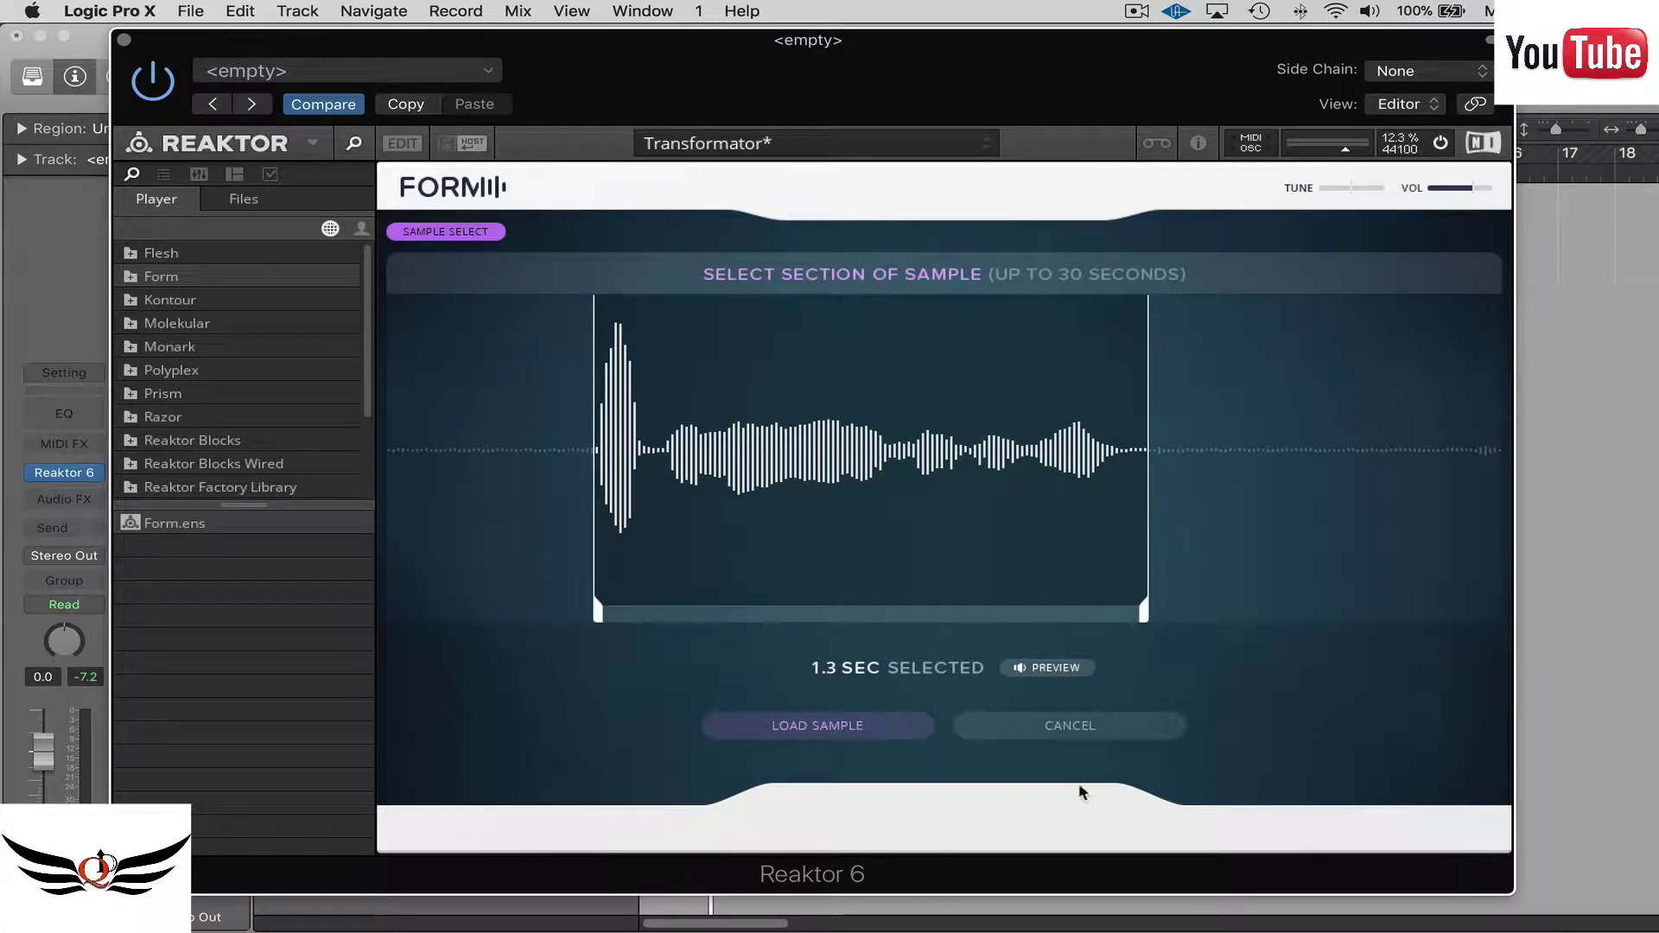
pyautogui.click(1050, 670)
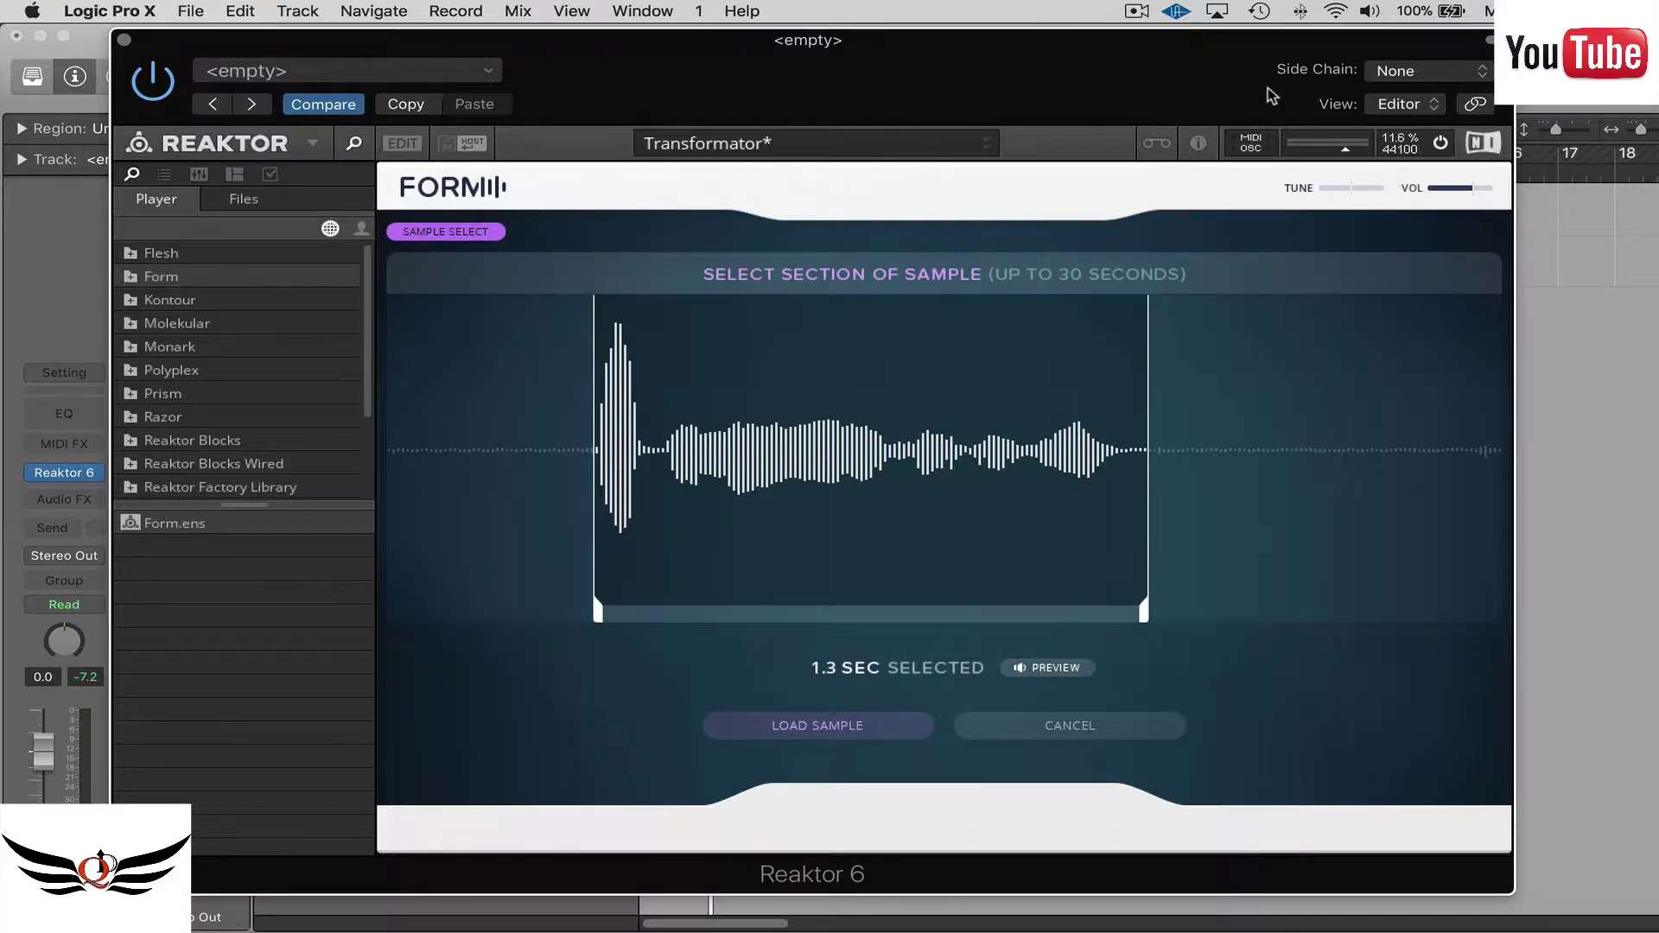
pyautogui.moveTo(1273, 92); pyautogui.dragTo(1153, 89)
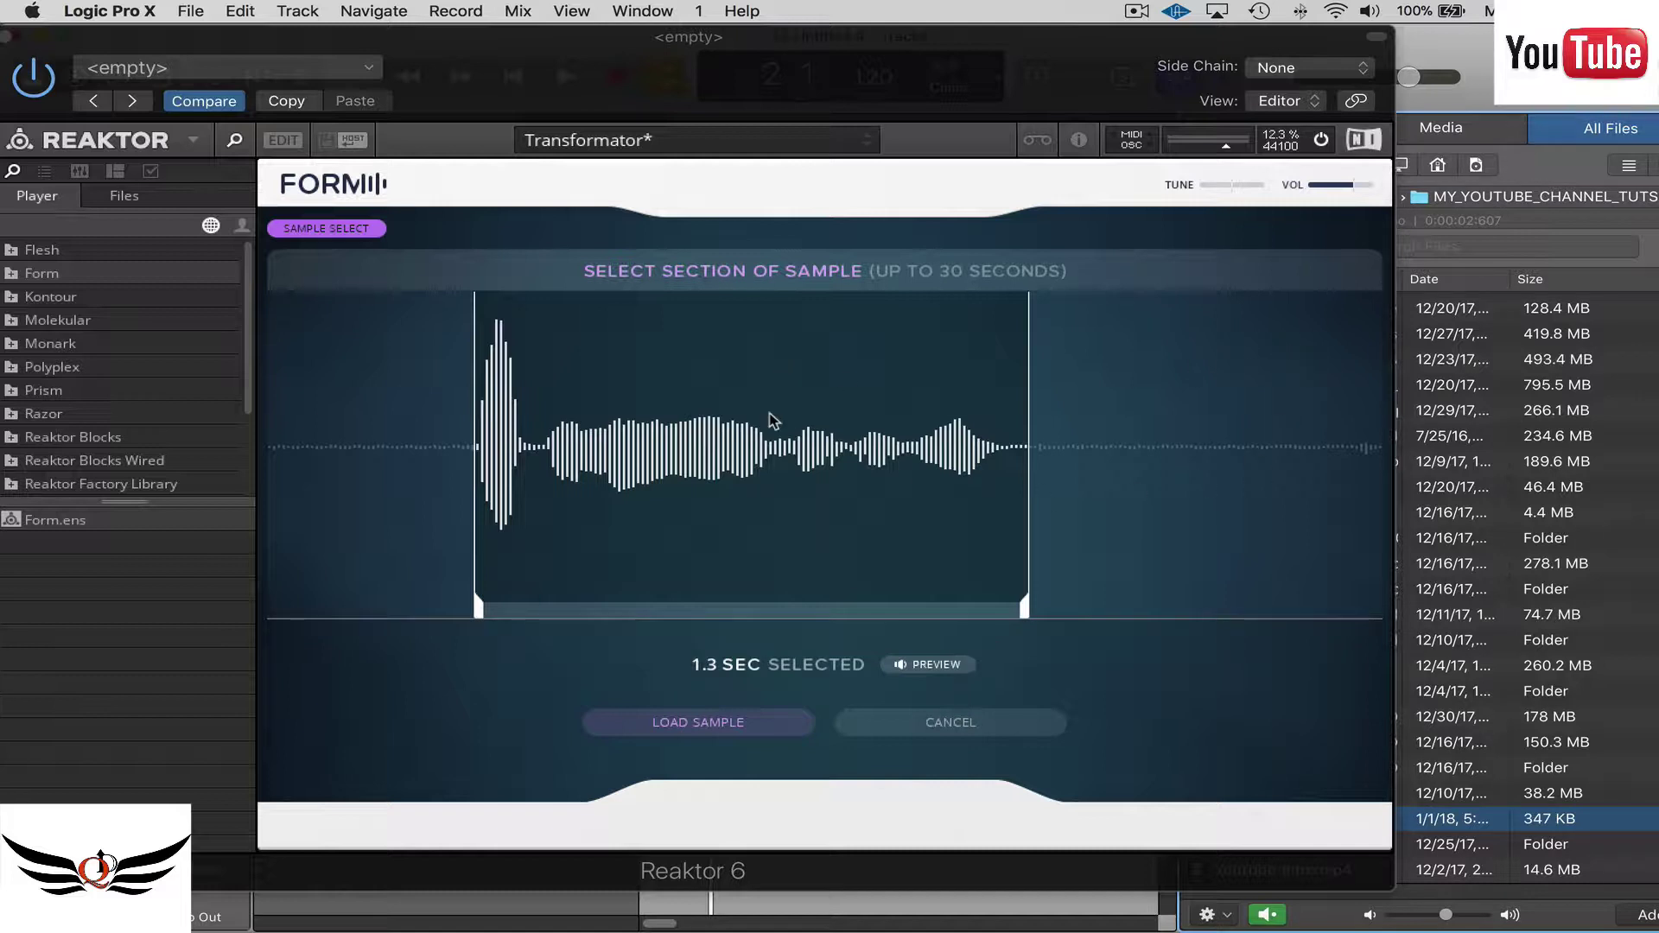
pyautogui.click(477, 615)
pyautogui.moveTo(477, 615)
pyautogui.mouseDown()
pyautogui.moveTo(521, 616)
pyautogui.moveTo(407, 611)
pyautogui.moveTo(480, 617)
pyautogui.mouseUp()
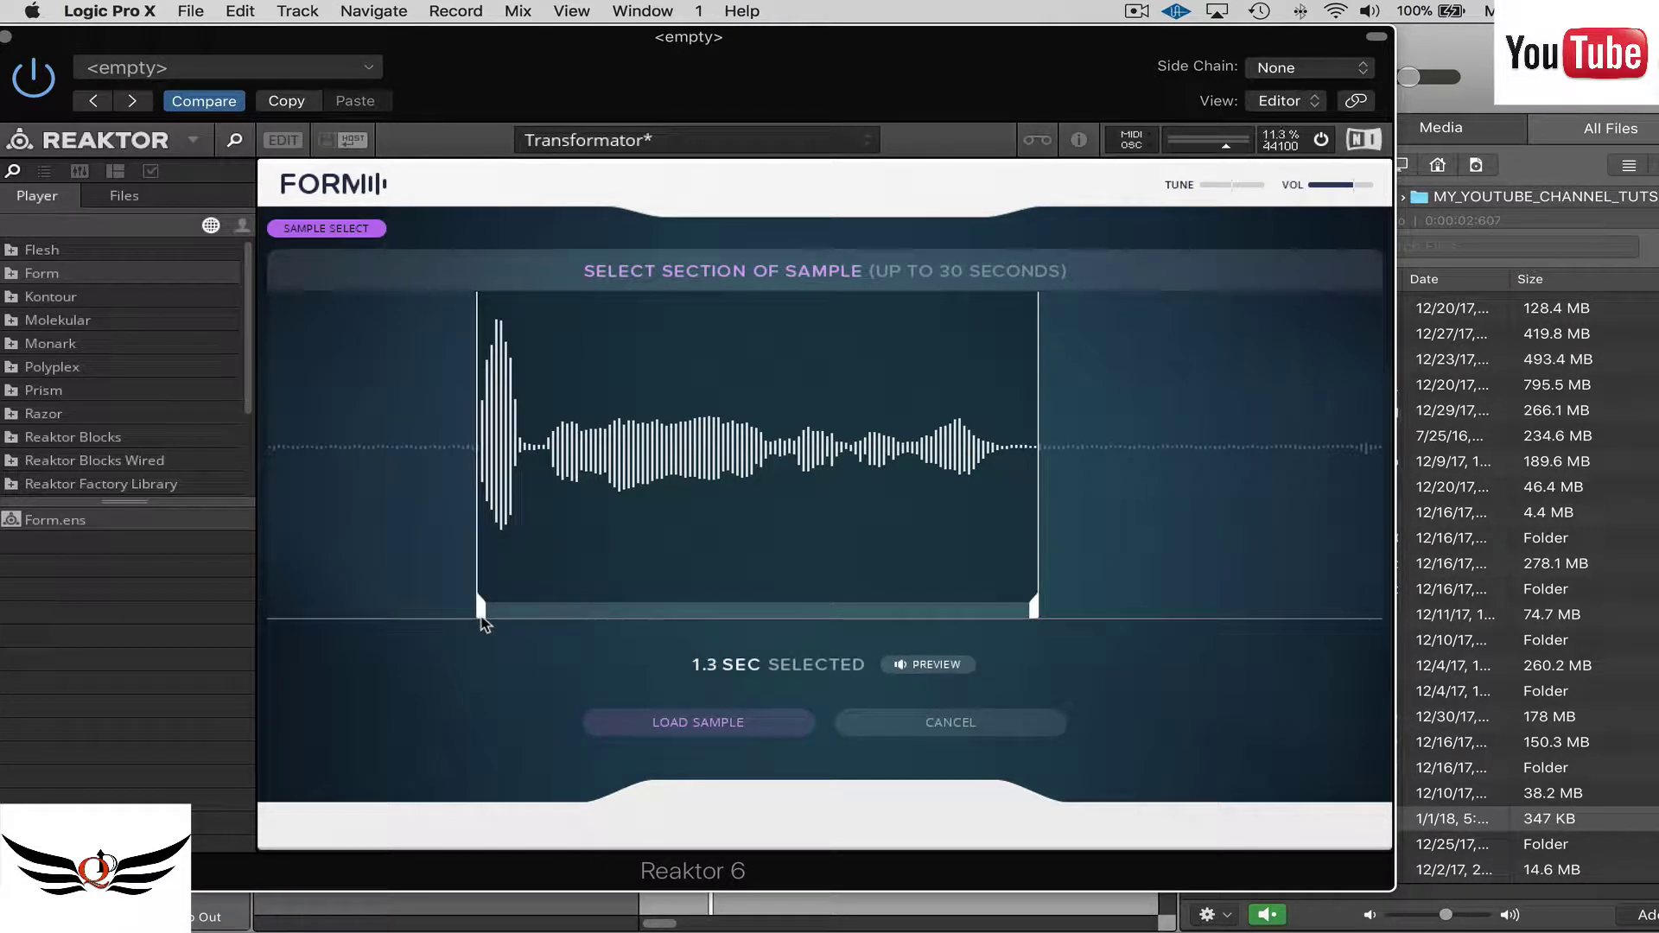
pyautogui.click(743, 724)
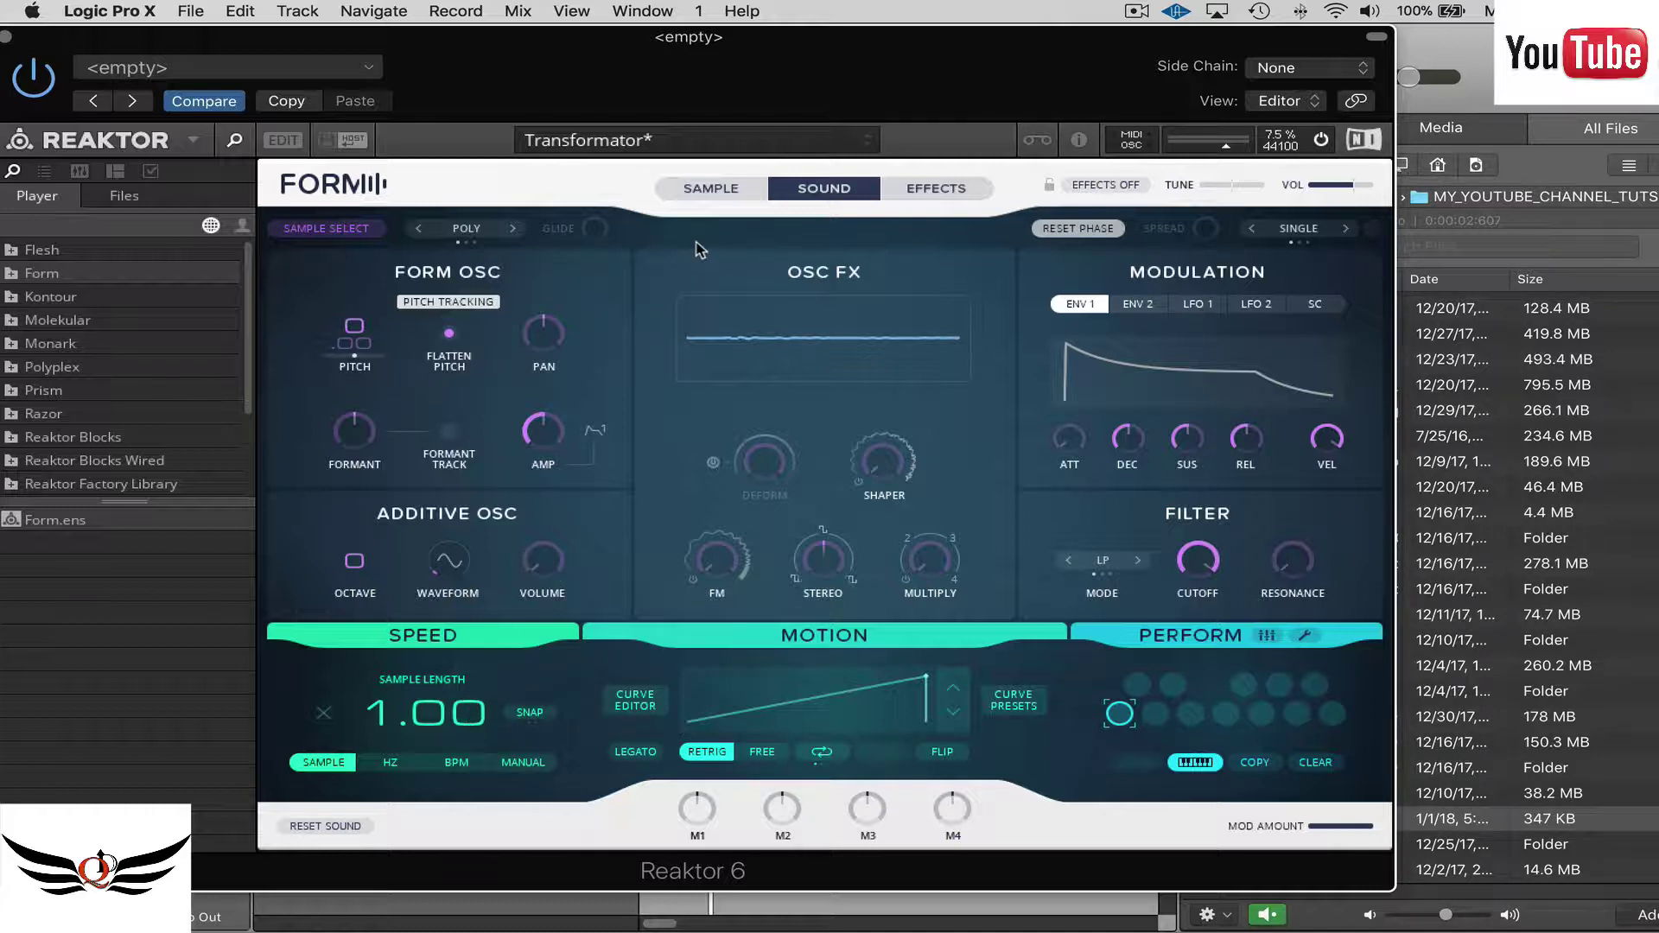
# Show the sample waveform, switch the speed mode to BPM and set the sync speed to 1/4.
pyautogui.click(731, 189)
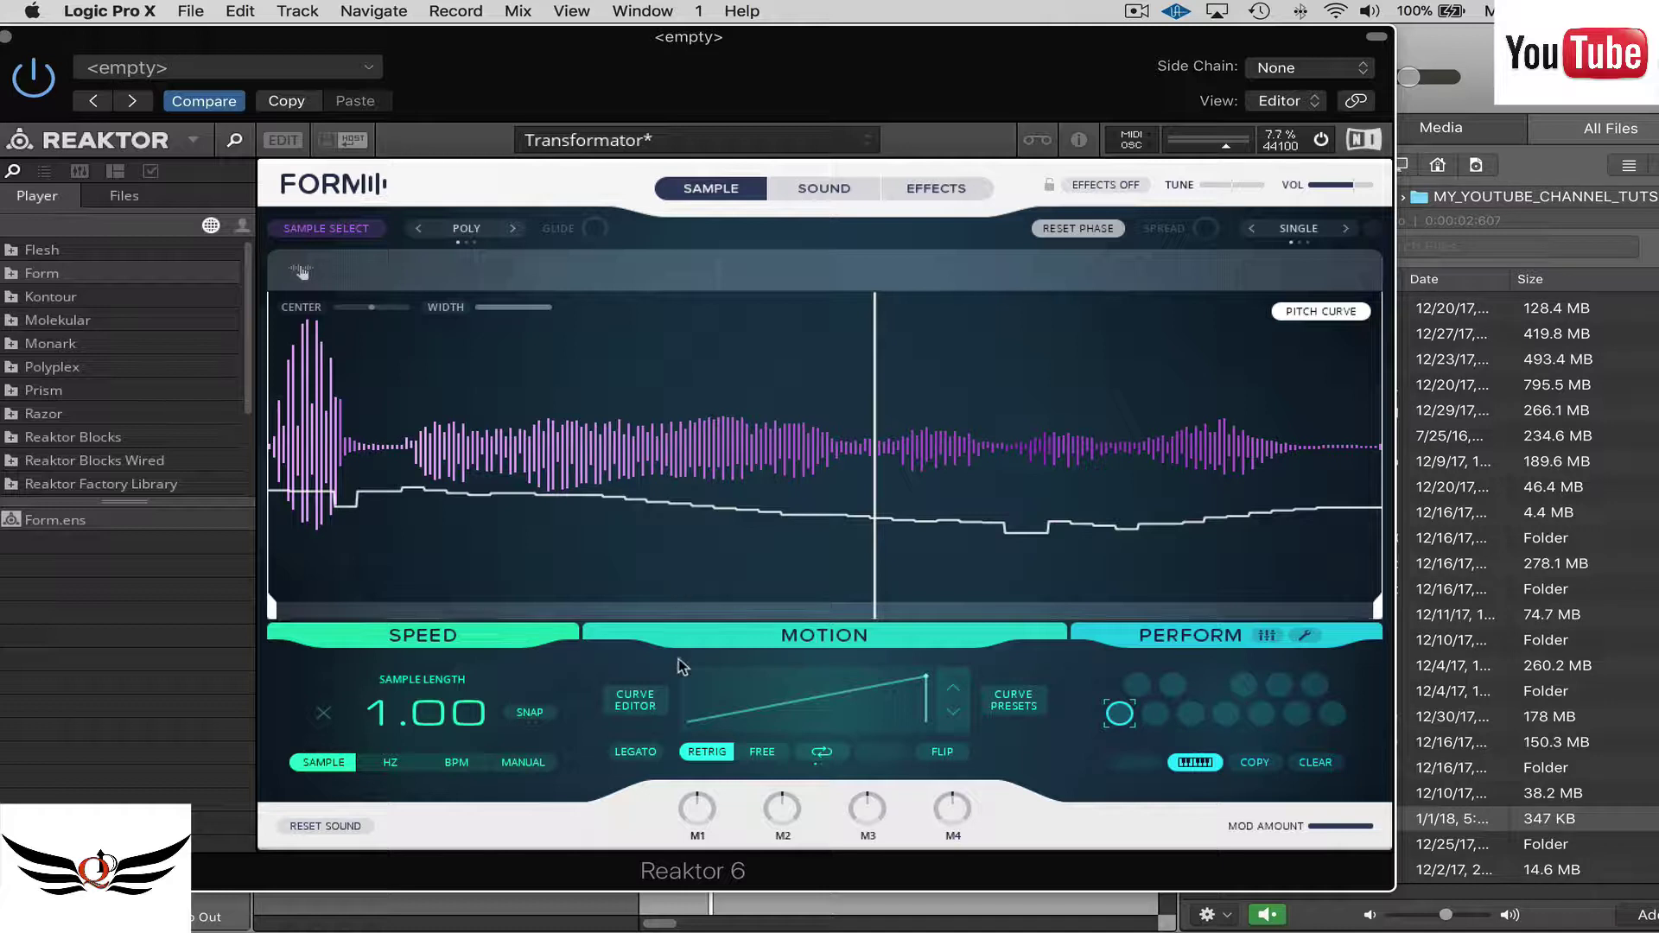
pyautogui.moveTo(445, 731)
pyautogui.mouseDown()
pyautogui.moveTo(448, 756)
pyautogui.moveTo(466, 749)
pyautogui.mouseUp()
pyautogui.click(460, 766)
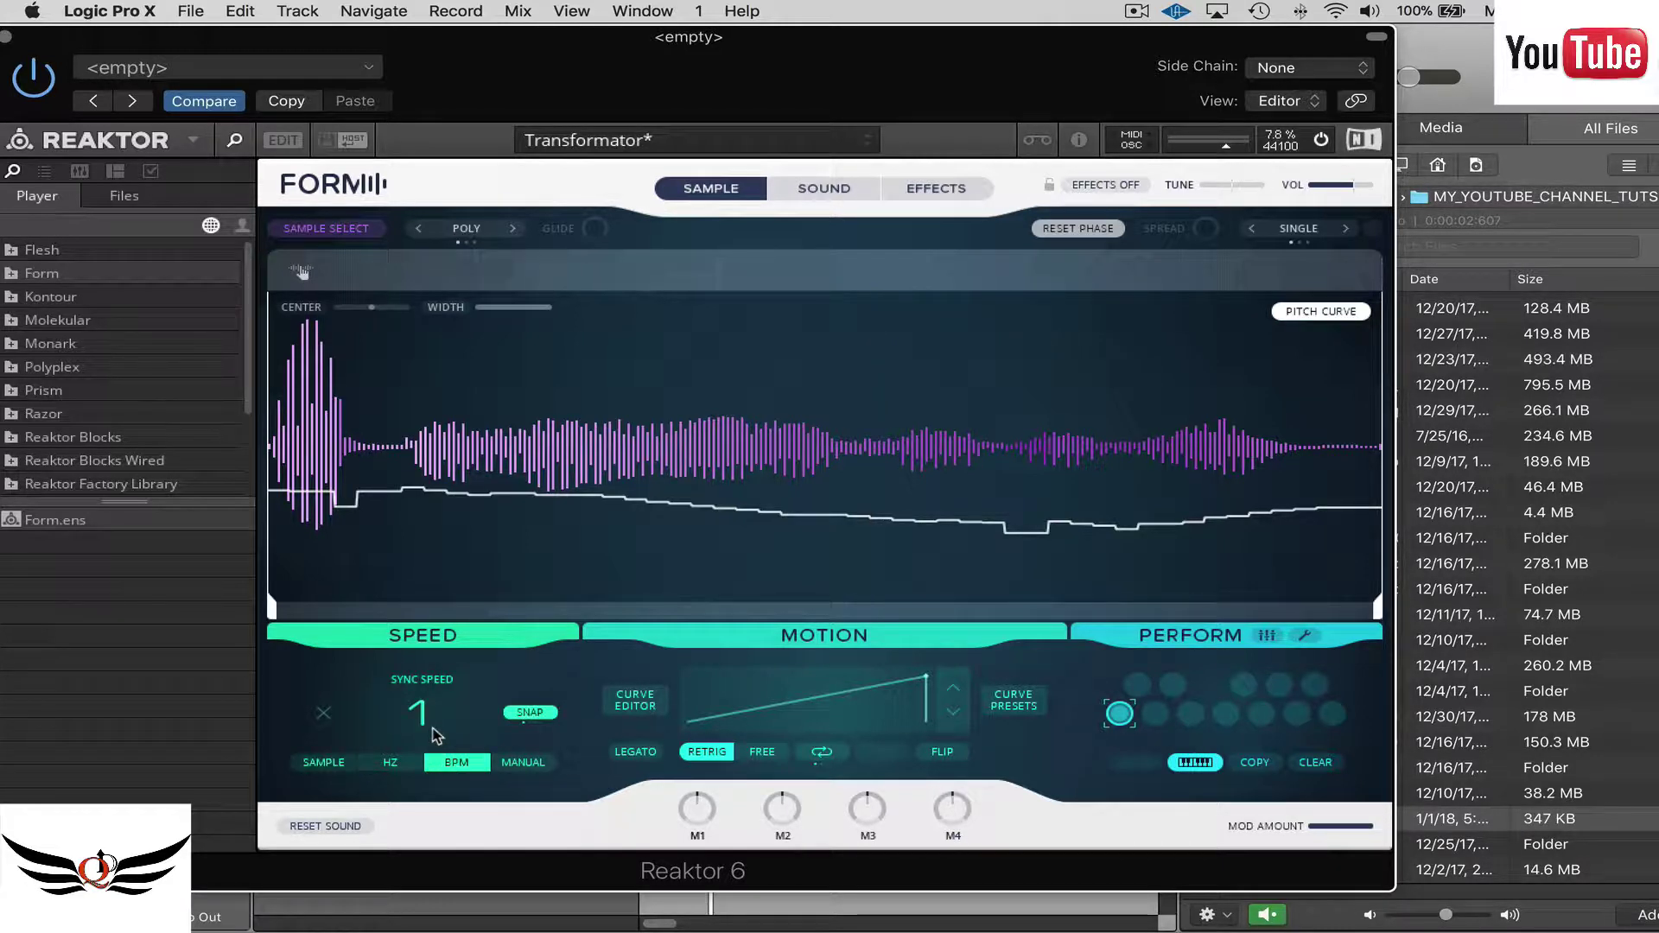
pyautogui.moveTo(730, 67); pyautogui.dragTo(792, 67)
pyautogui.moveTo(467, 720); pyautogui.dragTo(488, 803)
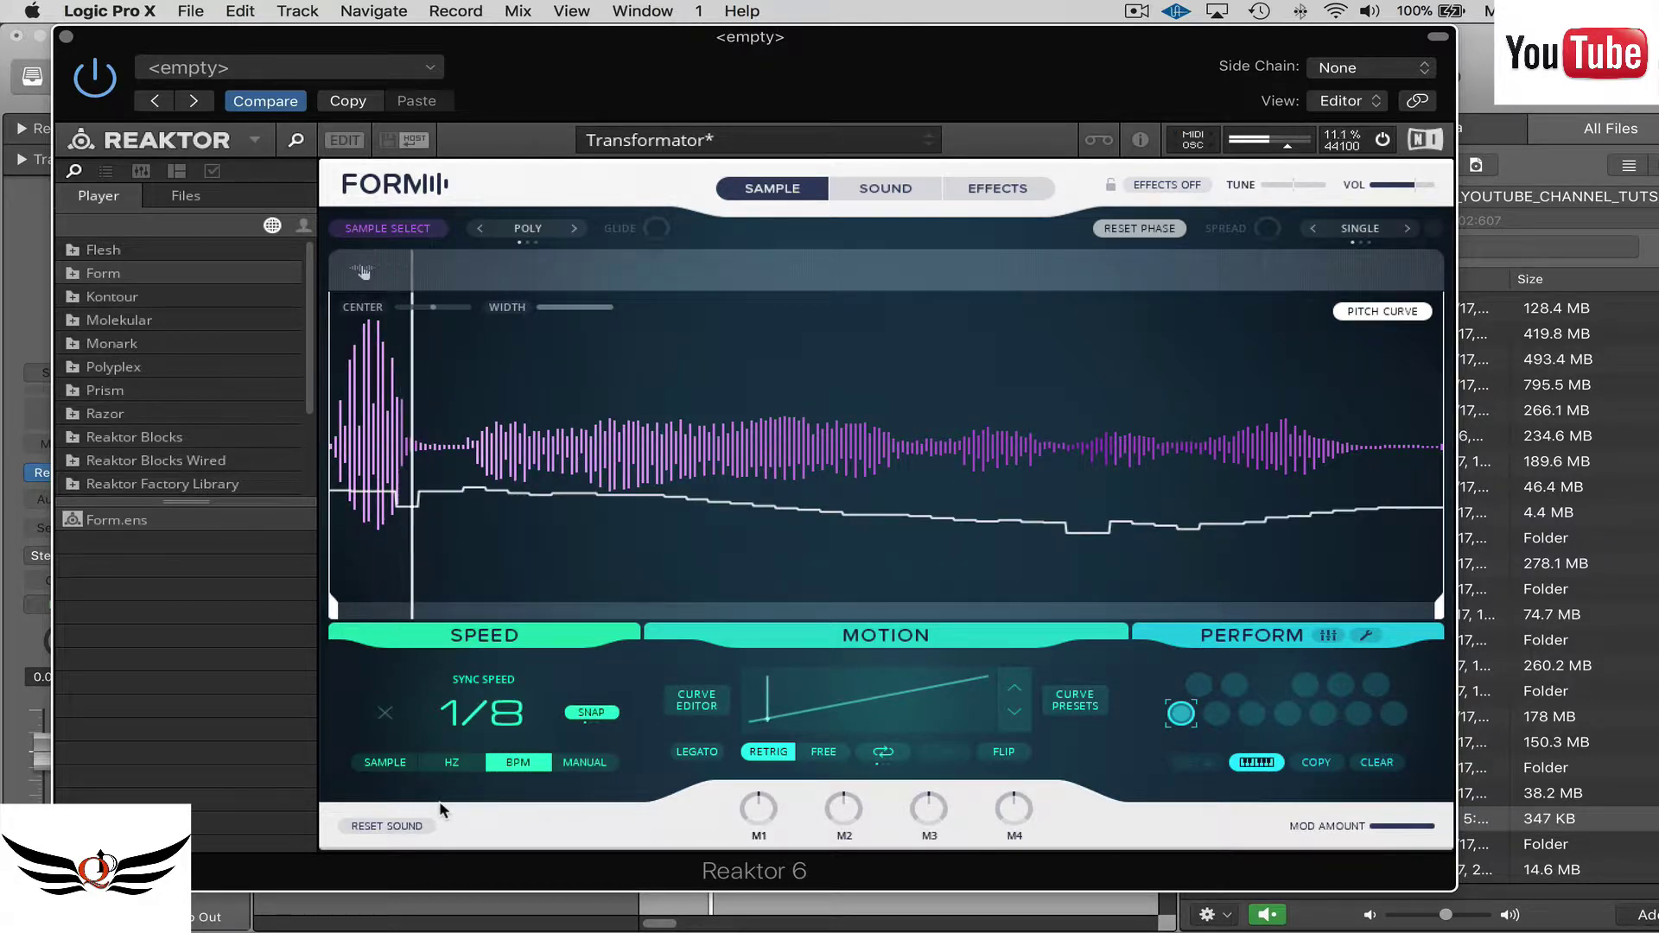
pyautogui.moveTo(504, 714)
pyautogui.mouseDown()
pyautogui.moveTo(505, 691)
pyautogui.moveTo(510, 741)
pyautogui.mouseUp()
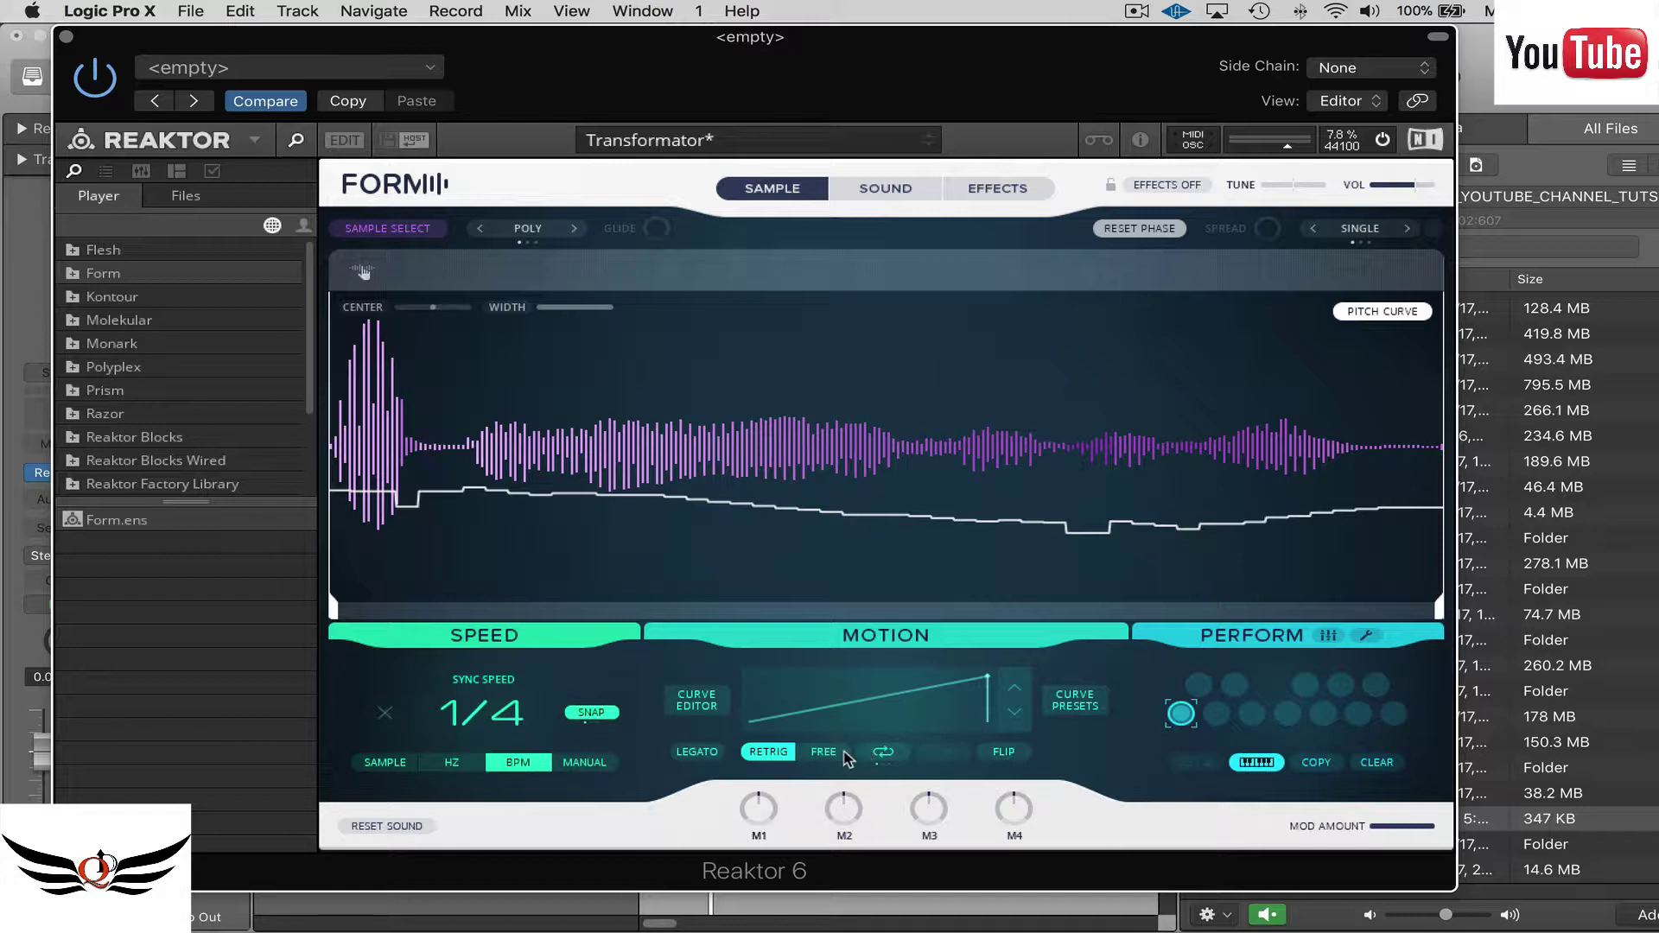
# Turn on legato for the motion, keep it on retrigger, and enable looping with the back-and-forth direction.
pyautogui.click(717, 755)
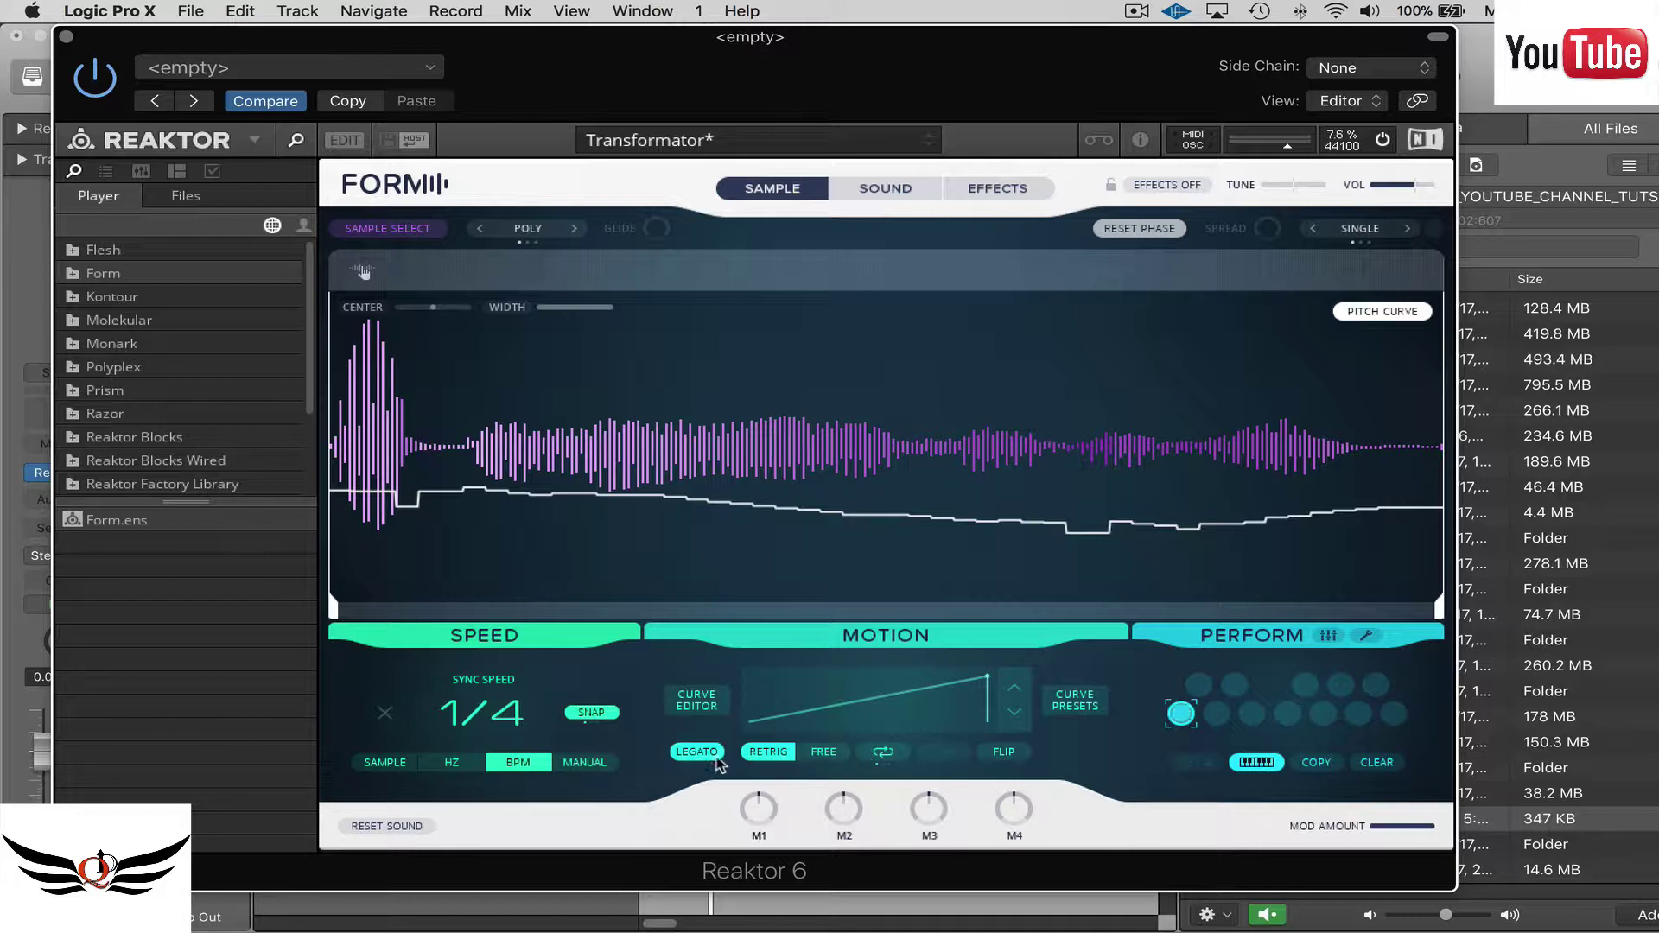
pyautogui.click(826, 754)
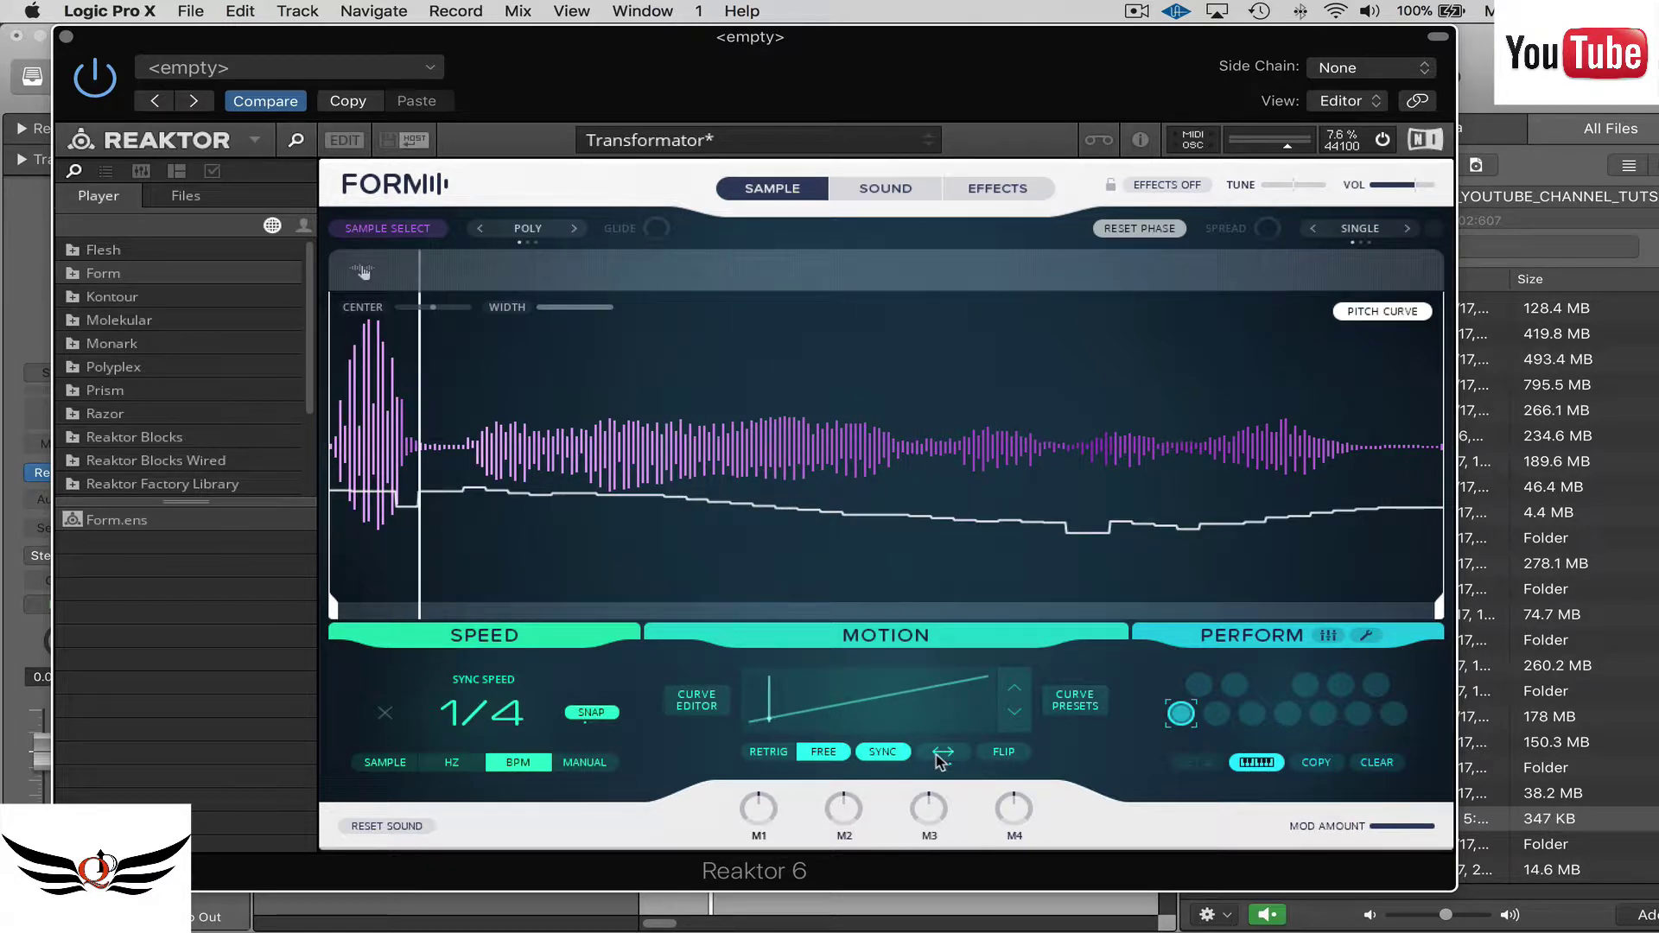
pyautogui.click(785, 755)
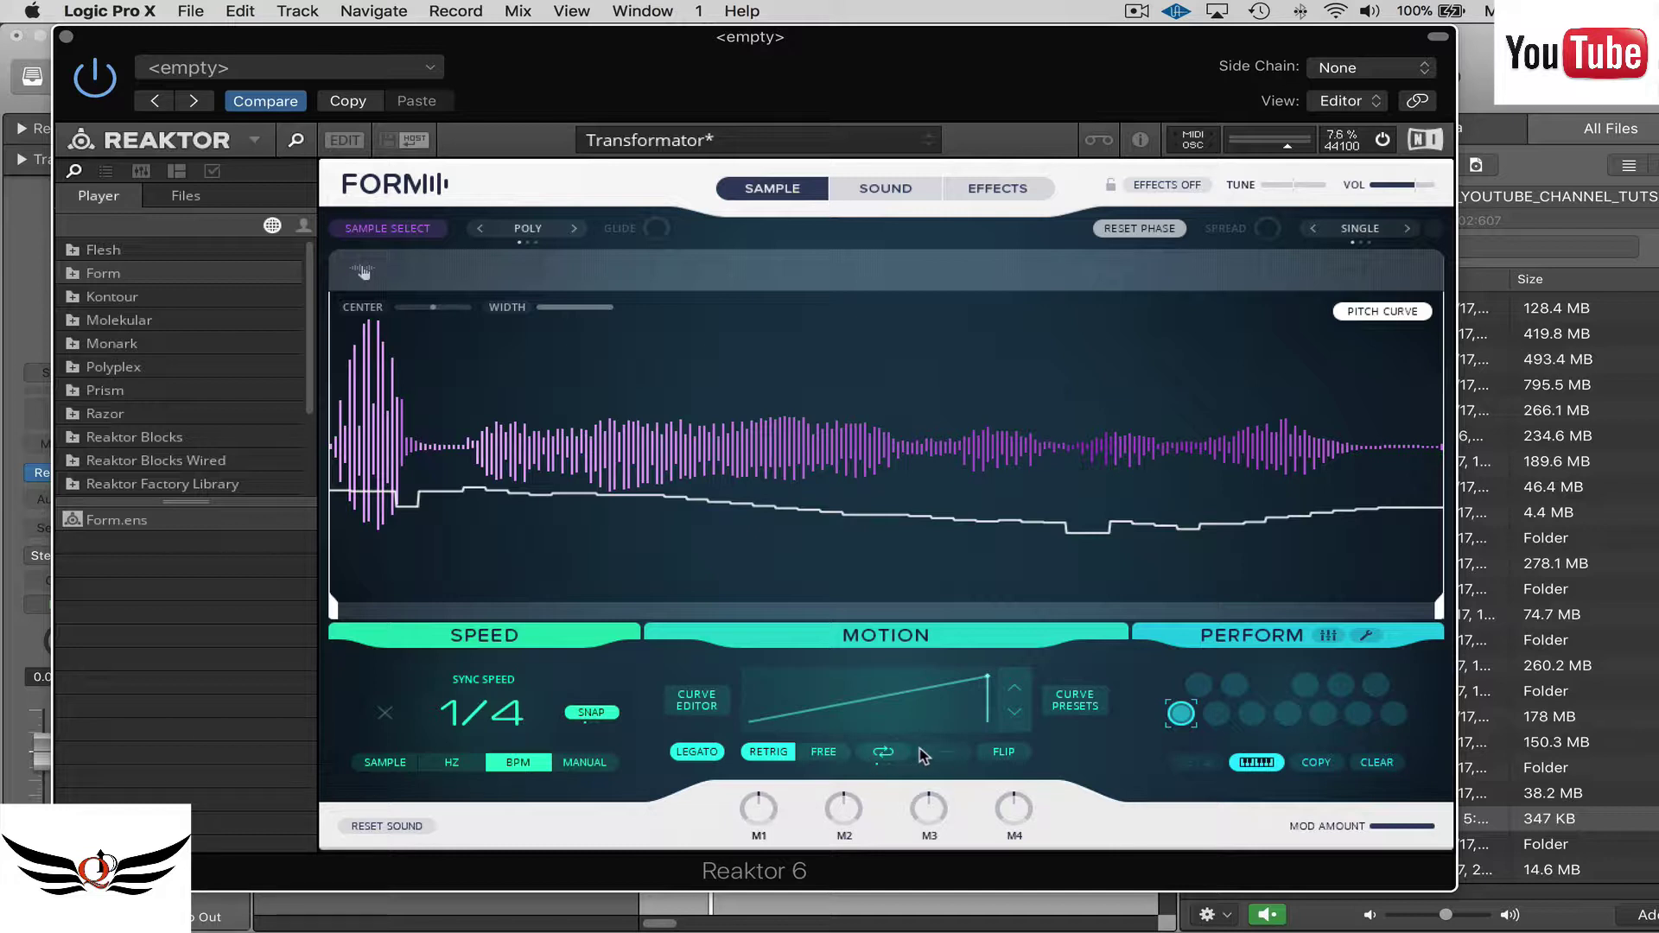
pyautogui.click(890, 758)
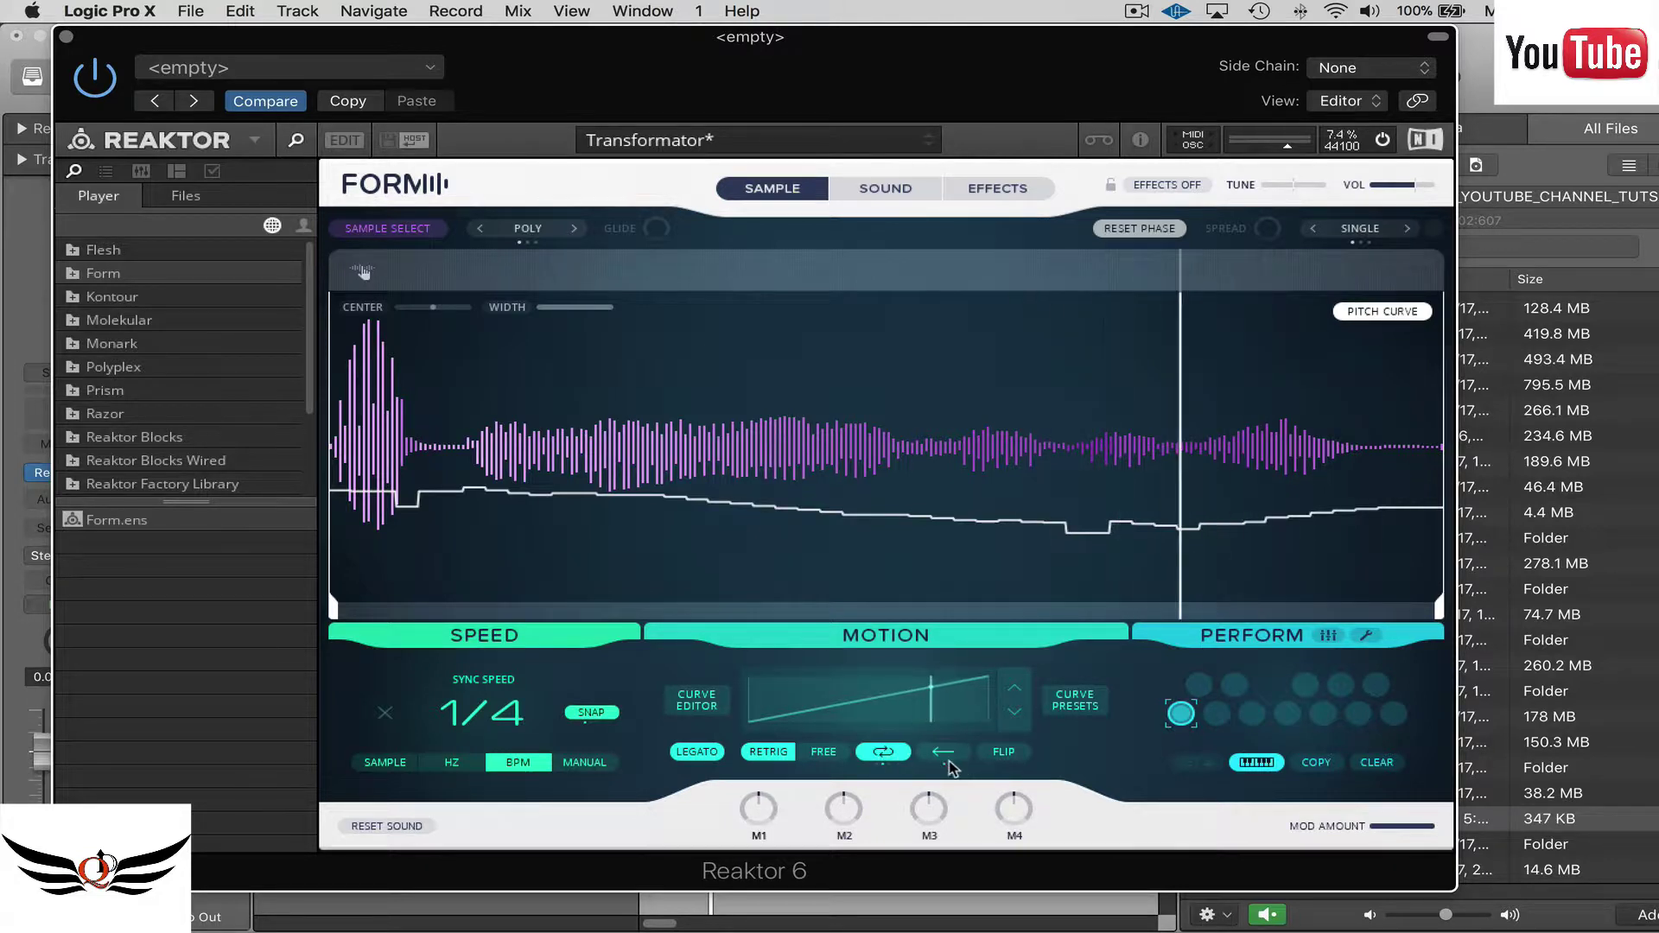
pyautogui.click(941, 753)
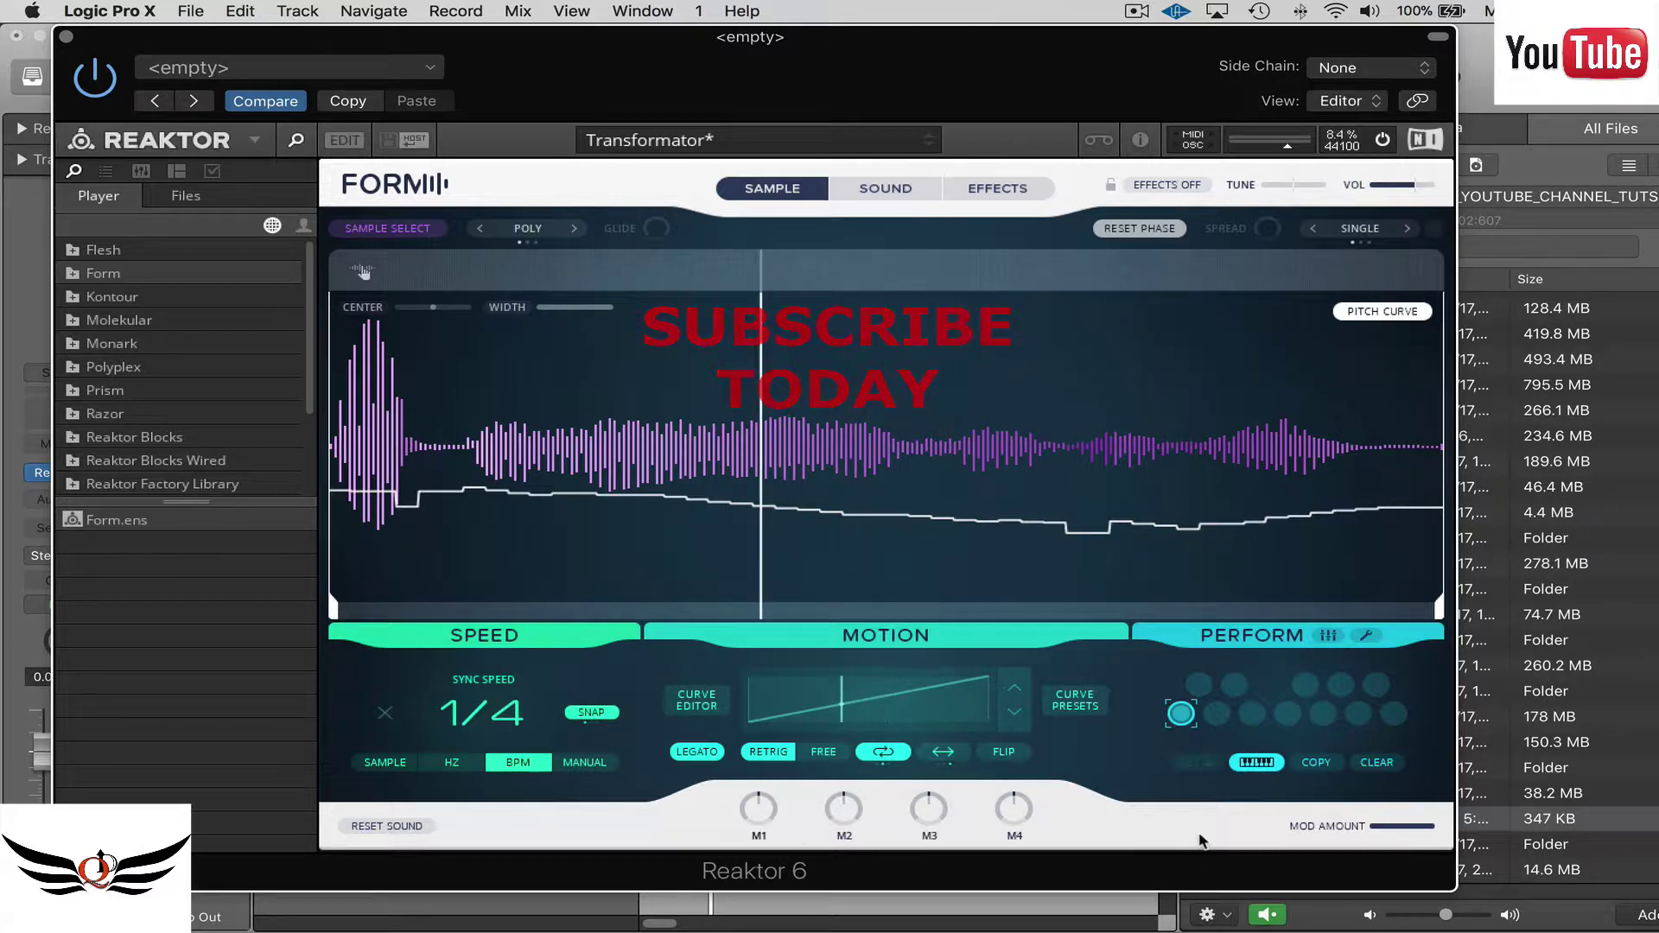
# Shorten the played sample range to about the first half of the waveform and set the sync speed to 1/2.
pyautogui.moveTo(1439, 609); pyautogui.dragTo(891, 625)
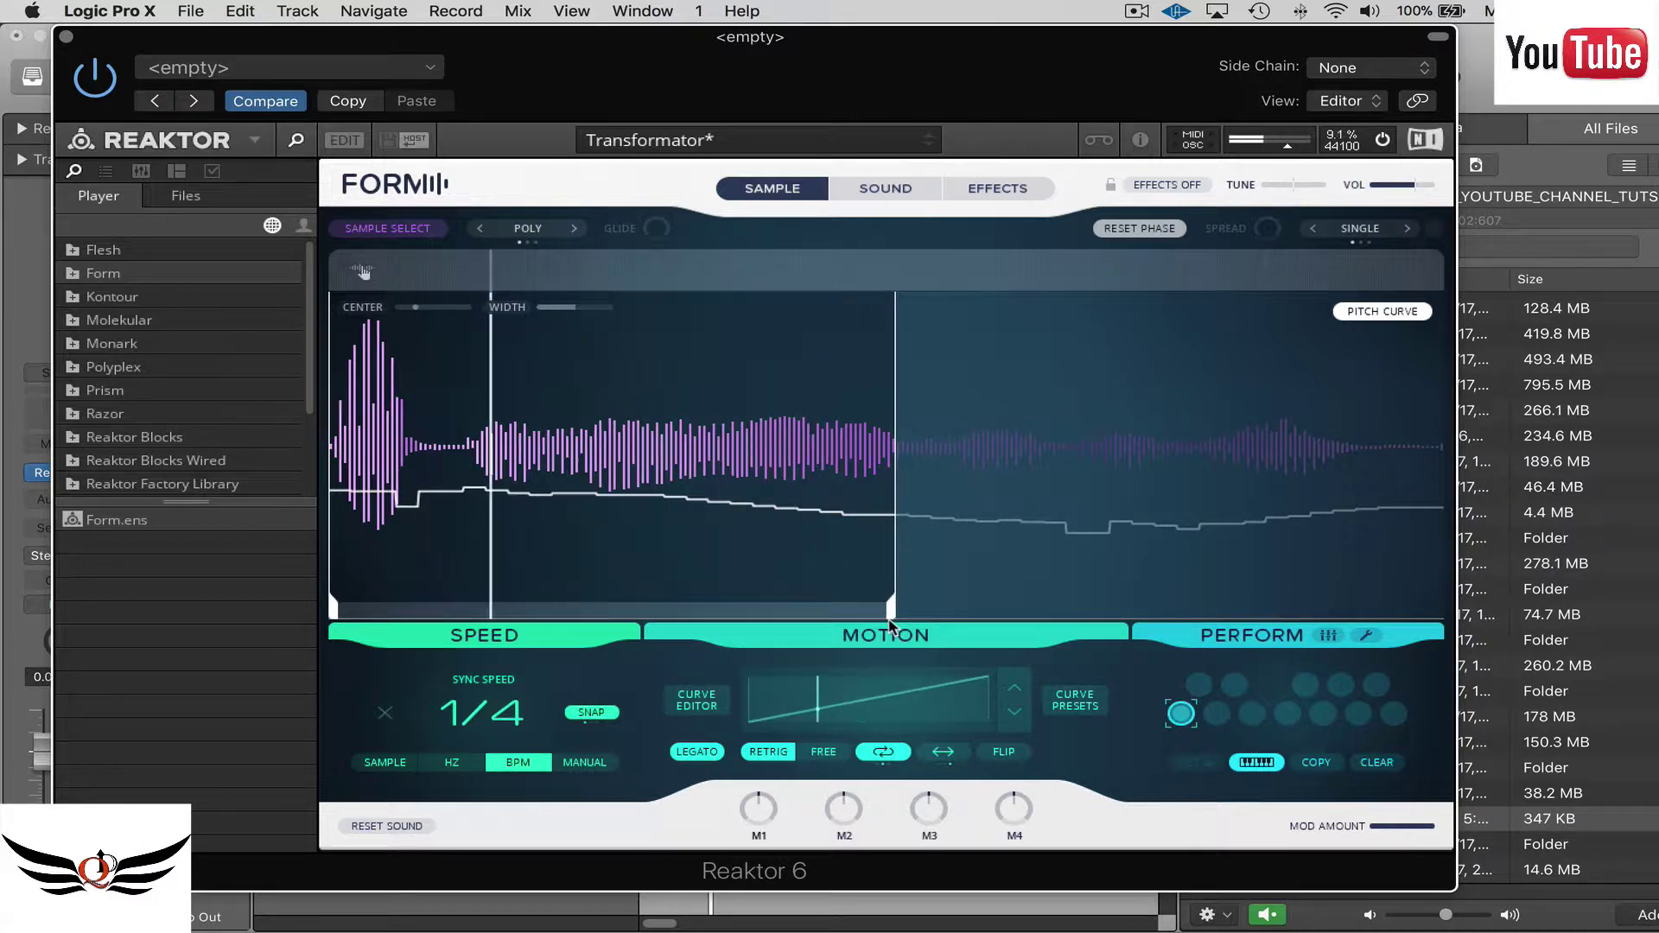
pyautogui.moveTo(519, 717); pyautogui.dragTo(521, 710)
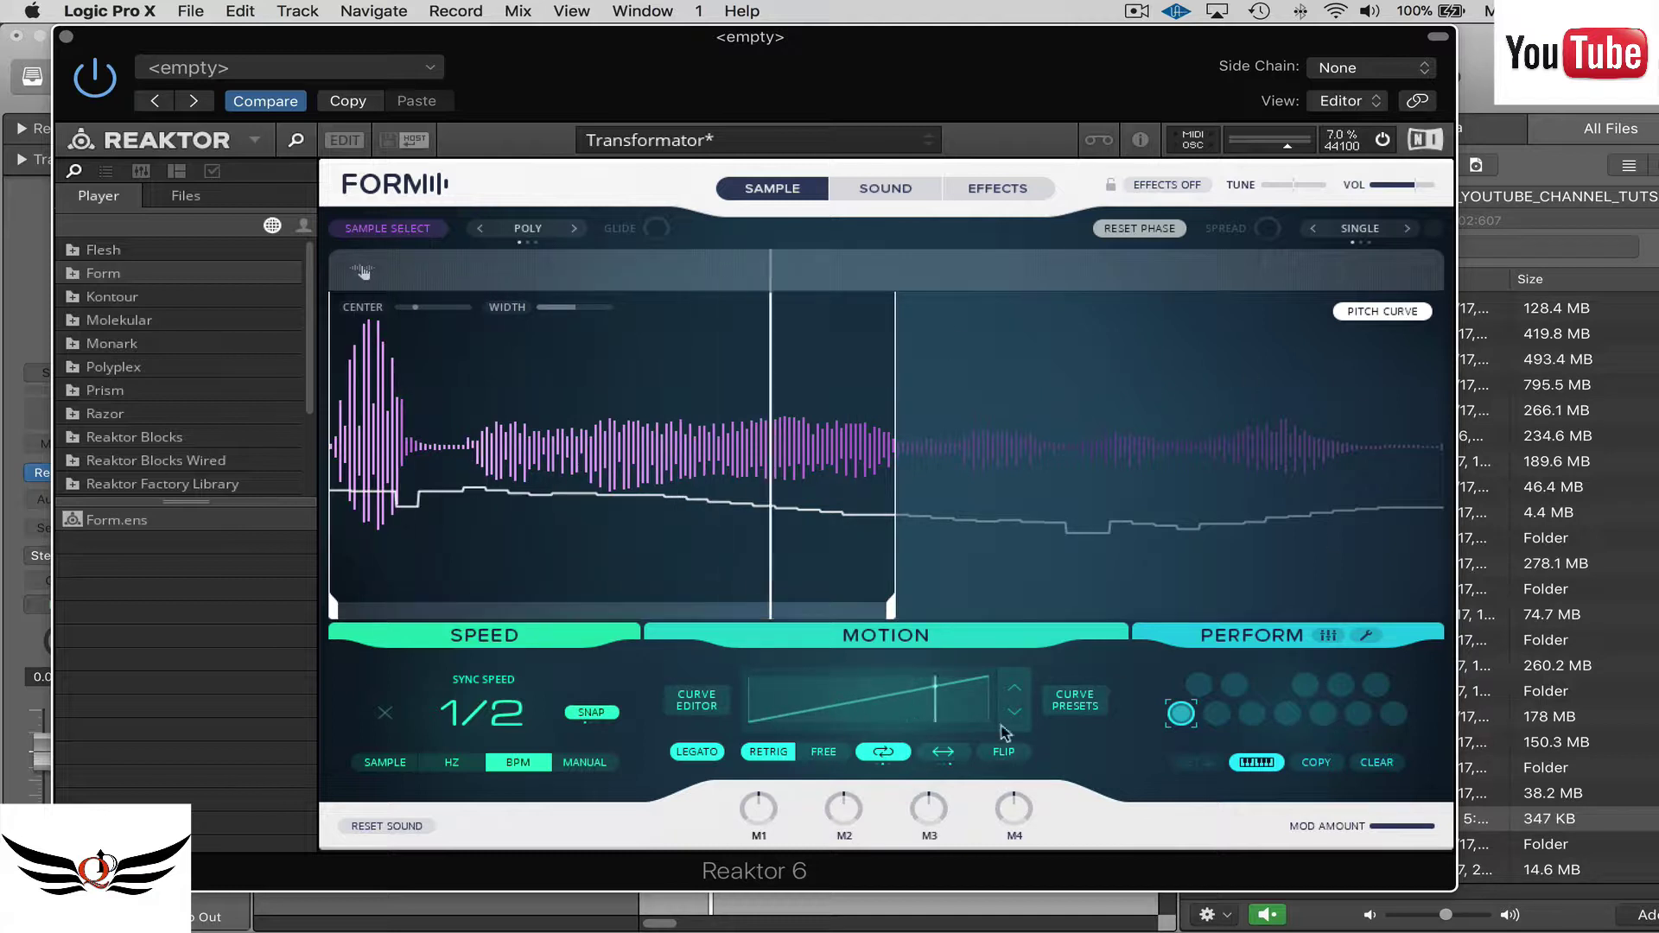
# Show the sound page, browse through the motion curves and choose the wavy rising curve.
pyautogui.click(898, 193)
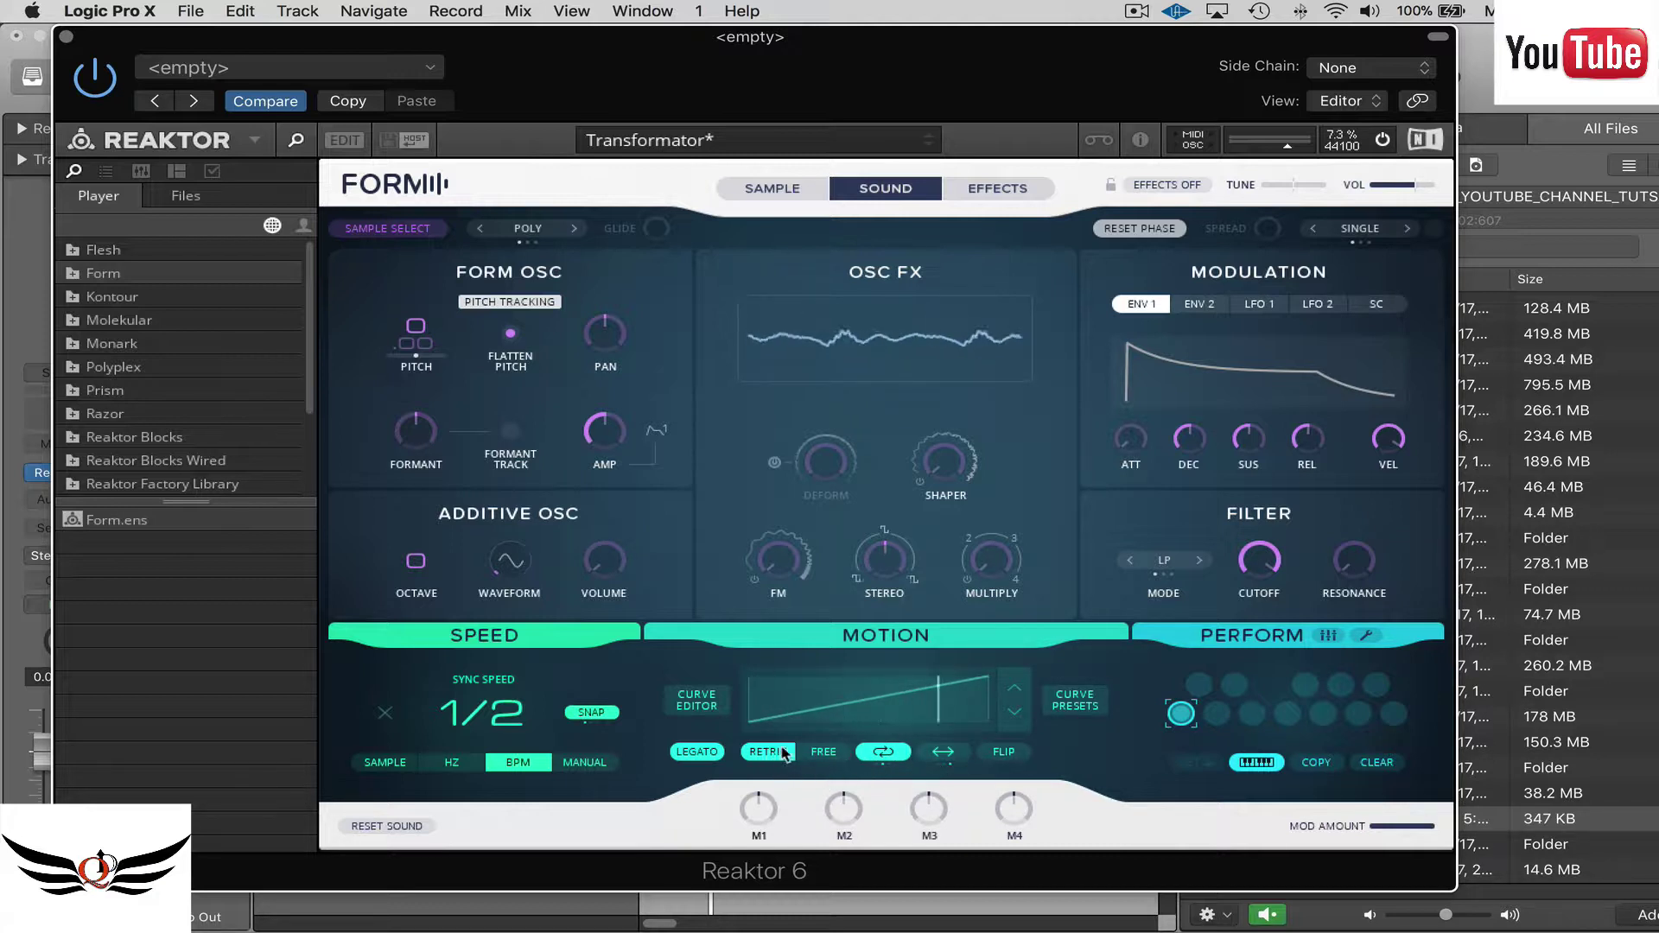
pyautogui.click(1027, 717)
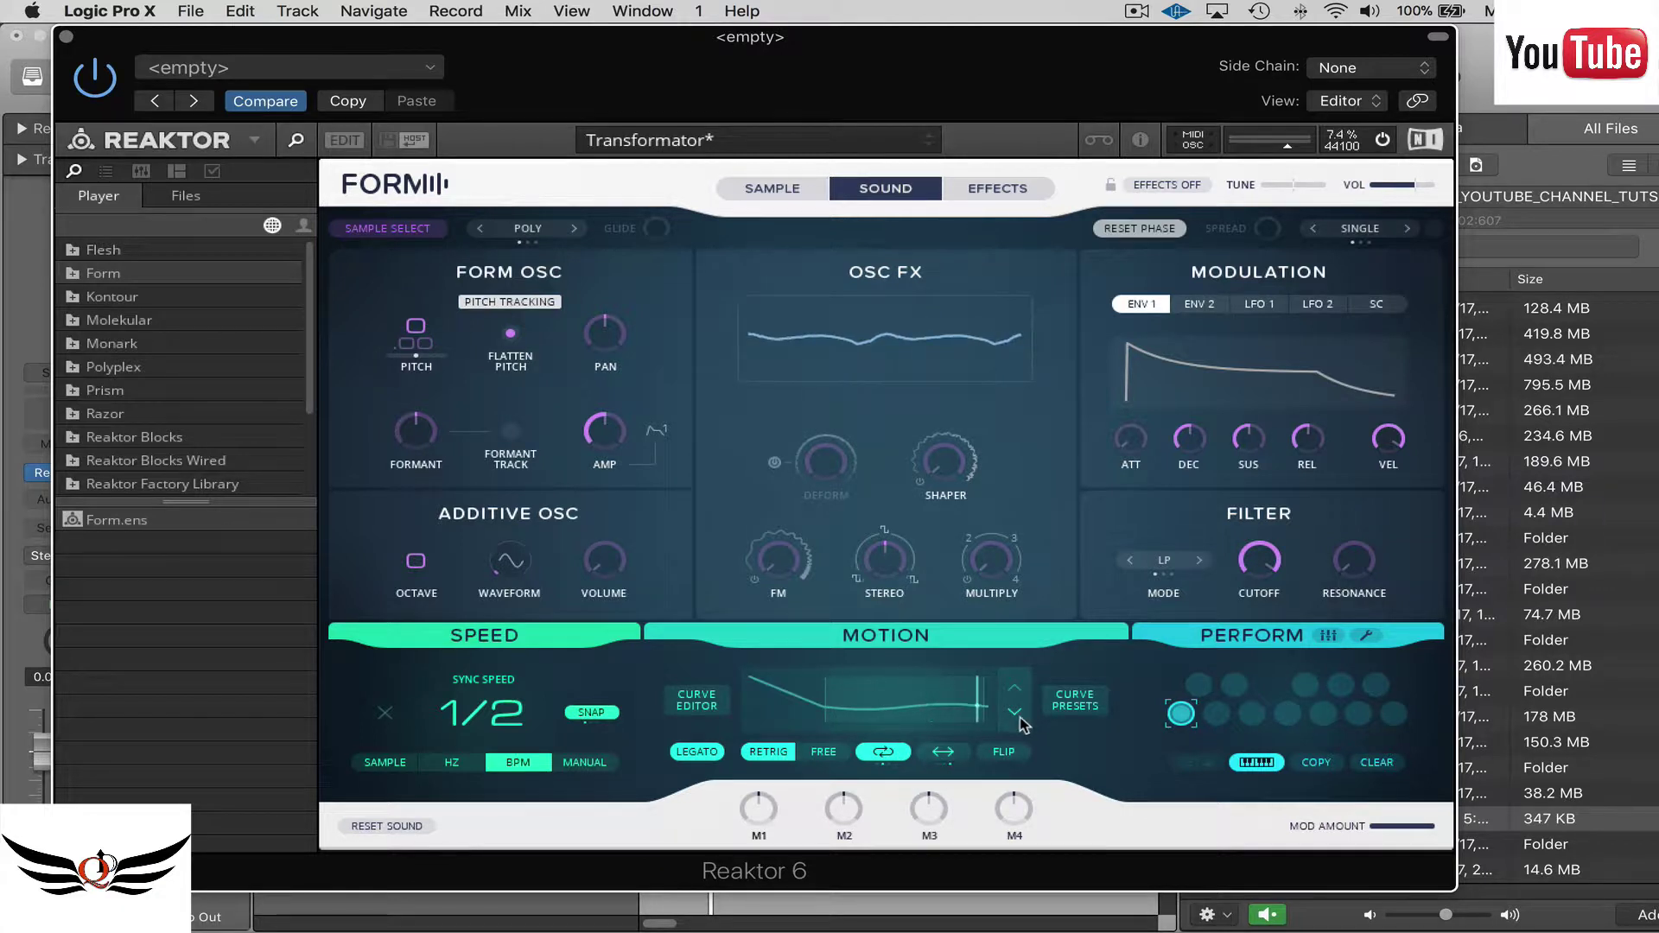
pyautogui.click(1016, 690)
pyautogui.click(1016, 690)
pyautogui.click(1016, 690)
pyautogui.click(1018, 692)
pyautogui.click(1017, 691)
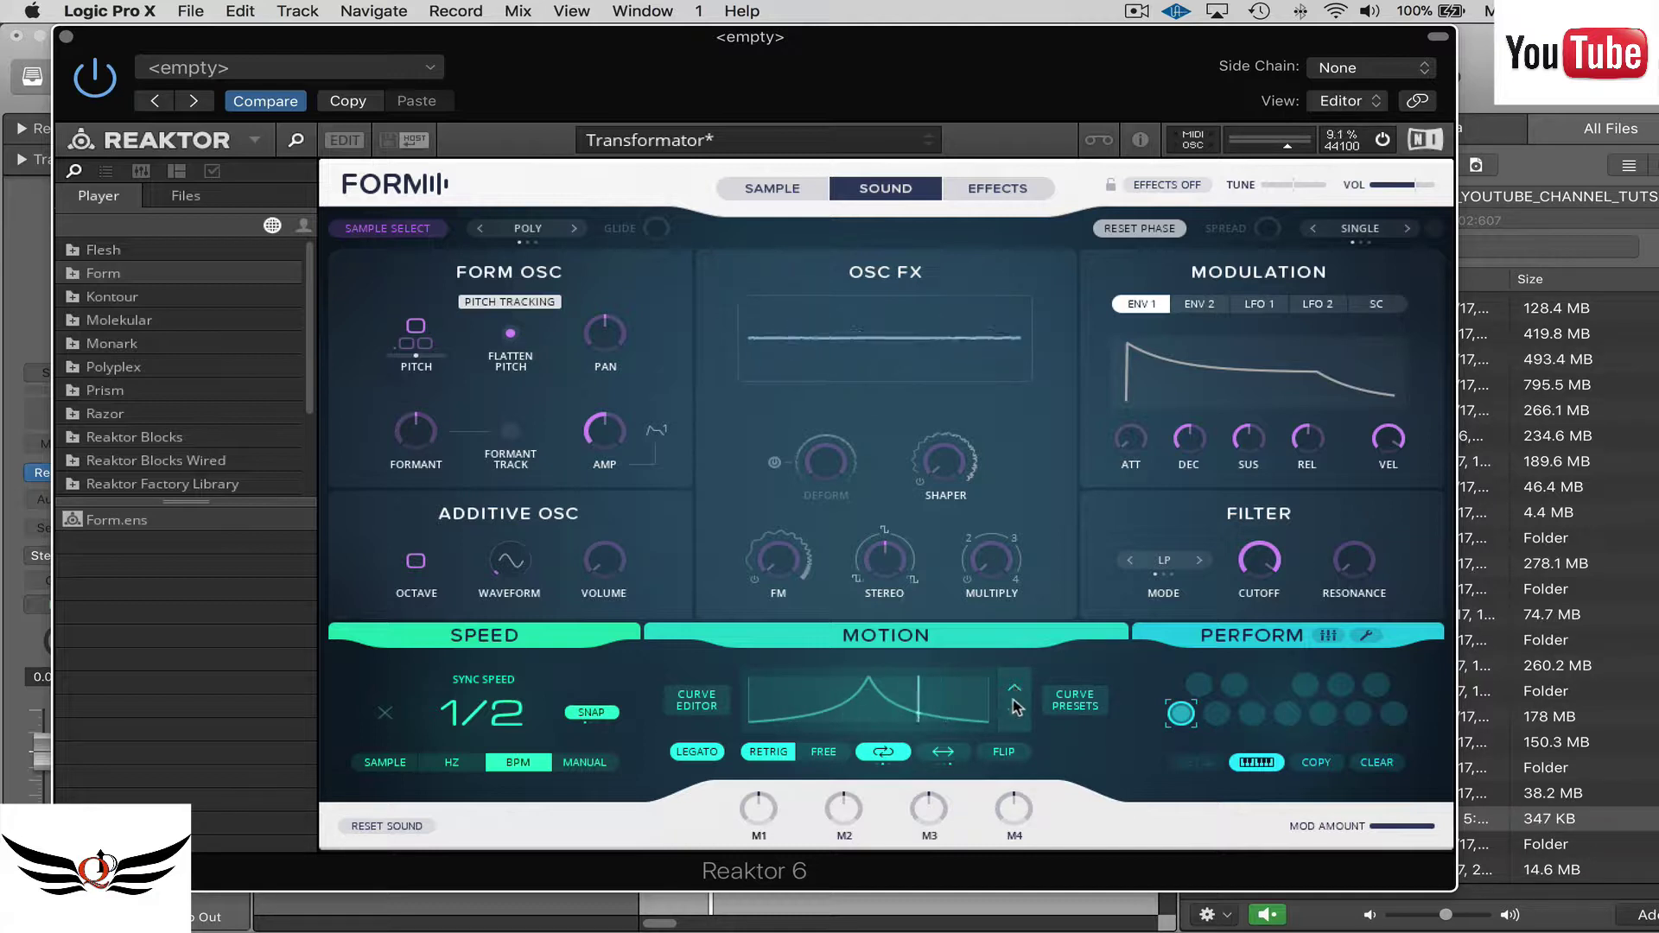
pyautogui.click(1015, 692)
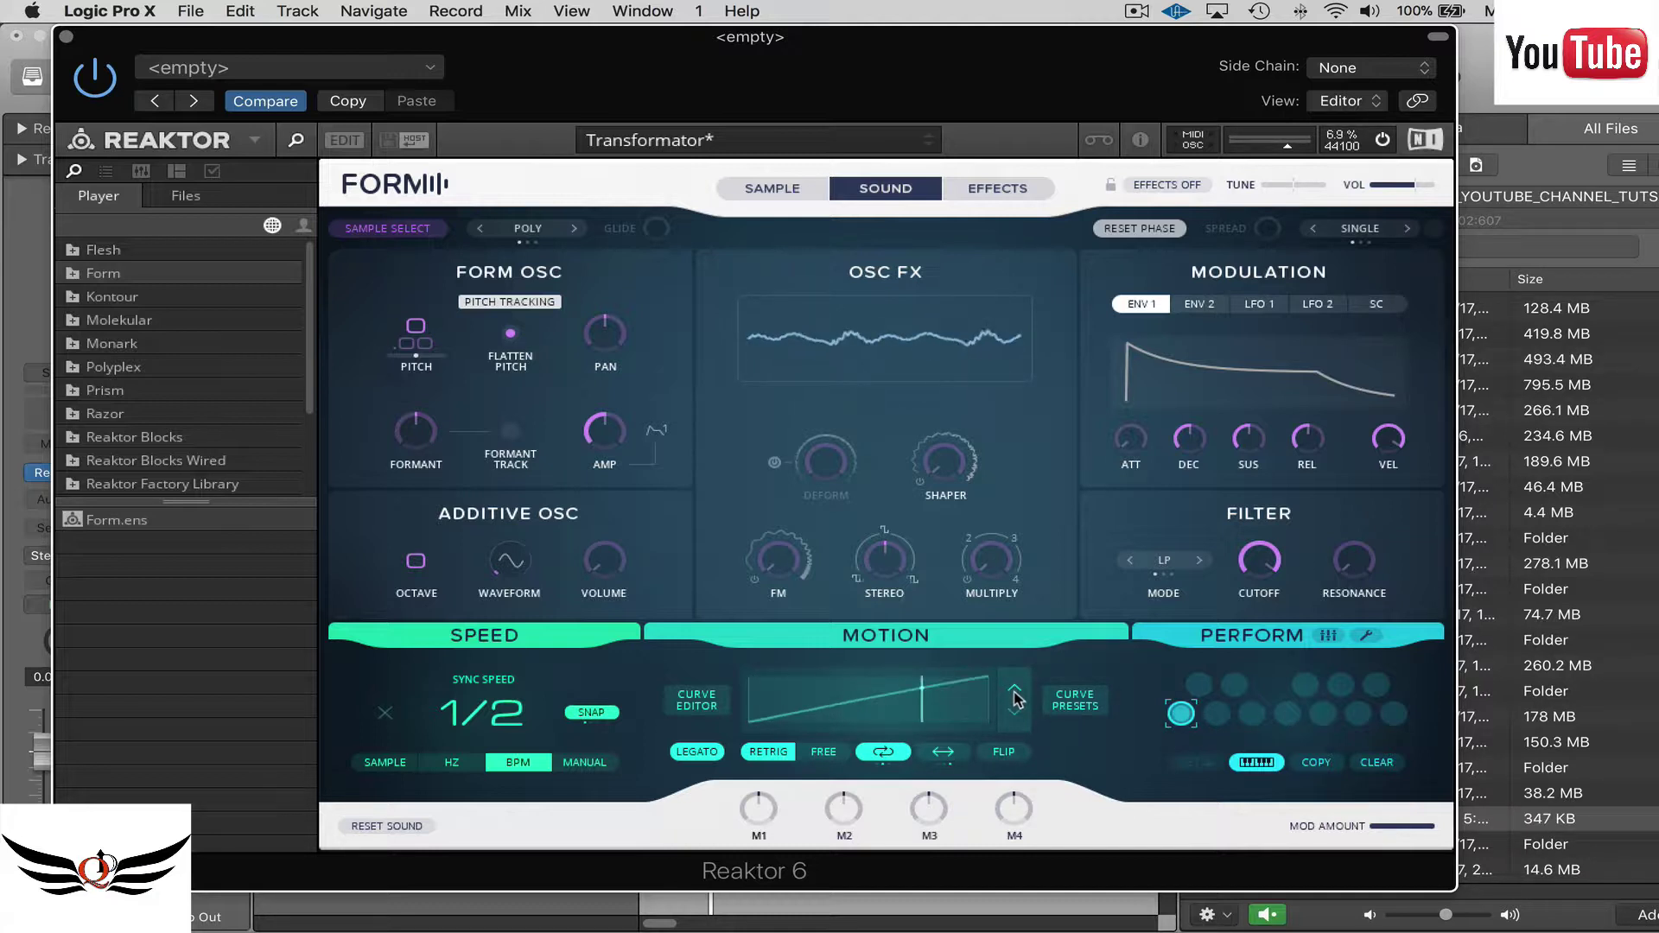
pyautogui.click(1008, 717)
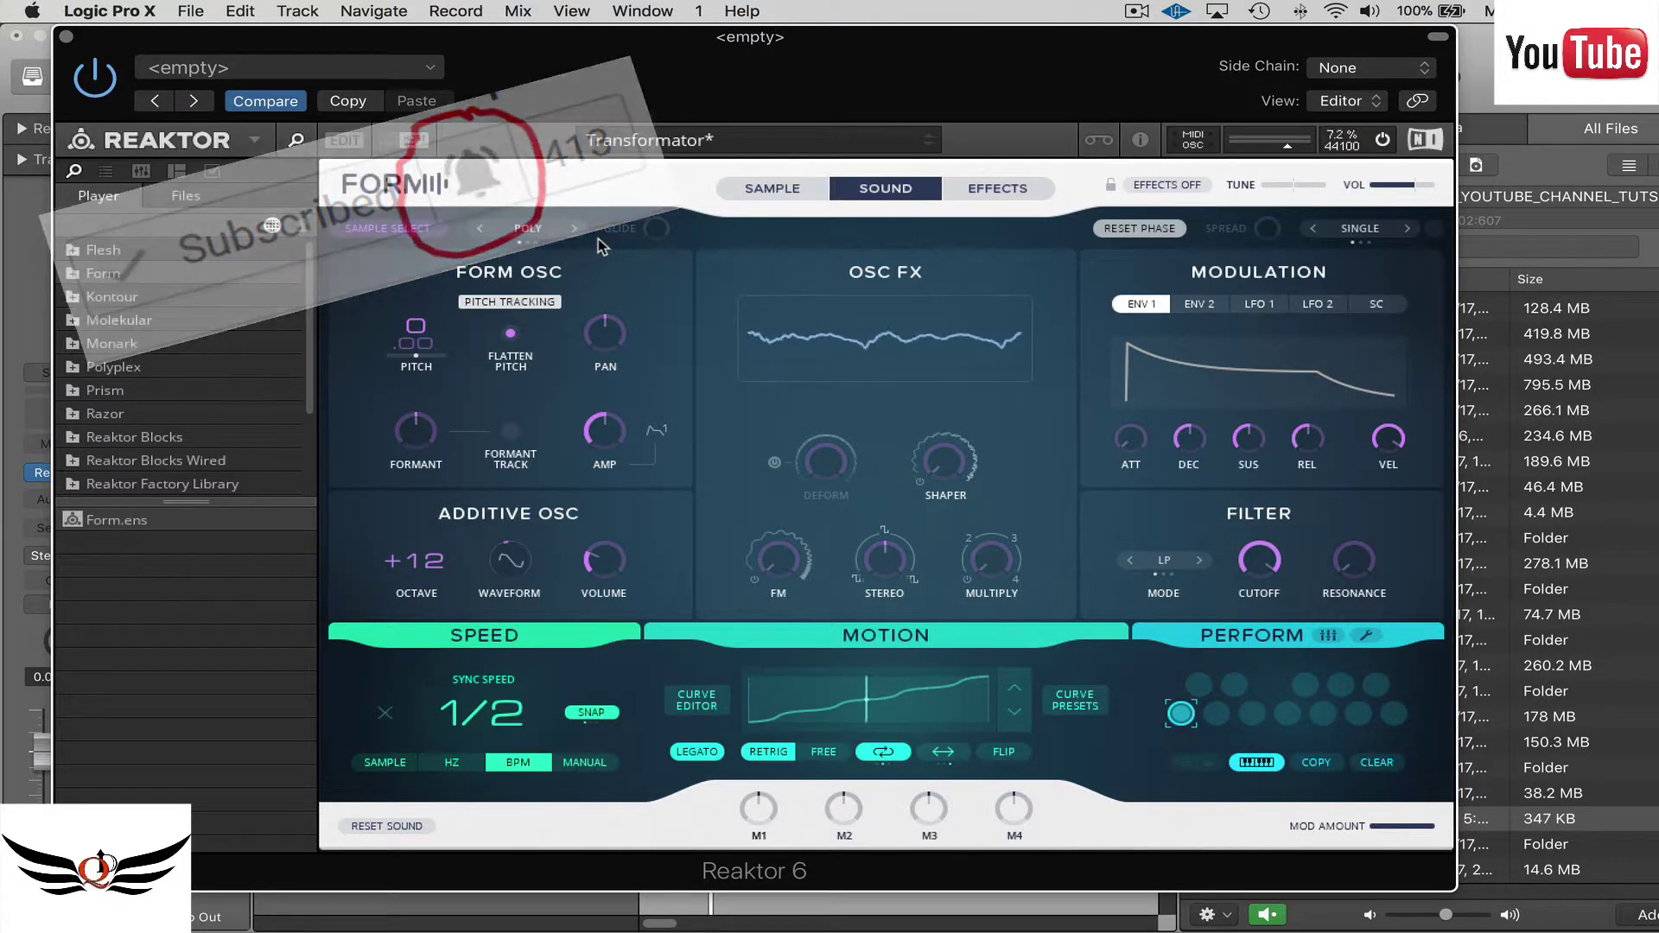
# Try the Mono Retrig voice mode and return it to Poly.
pyautogui.click(572, 229)
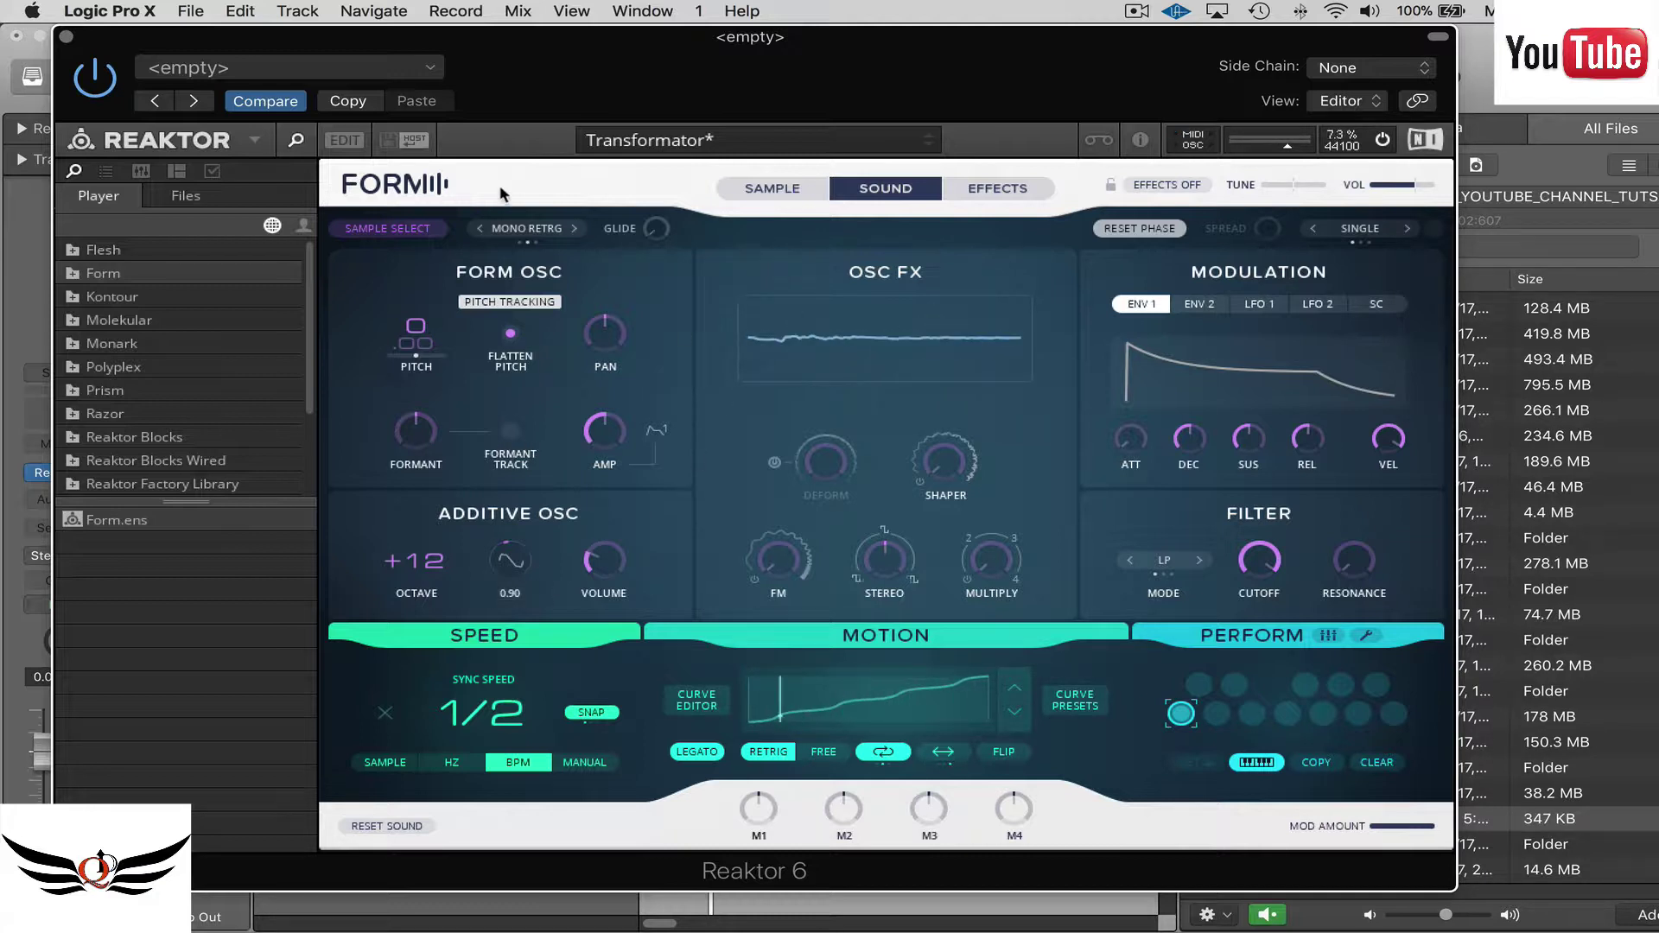
pyautogui.click(482, 229)
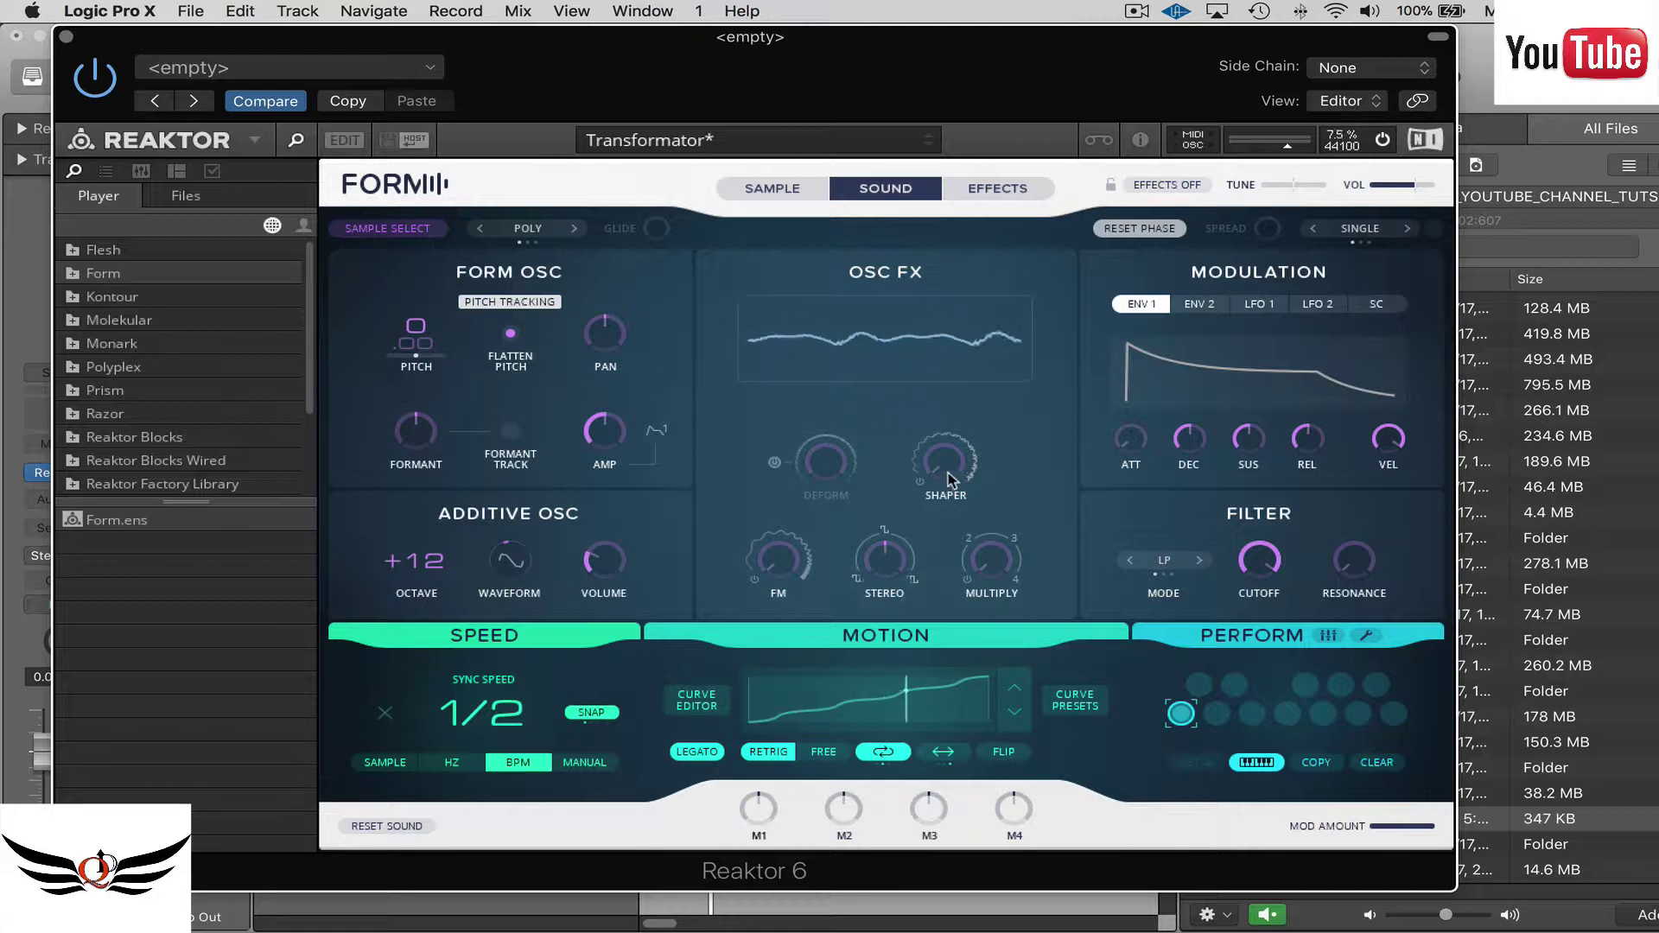
# Adjust the Shaper, FM, Stereo and Multiply amounts in the oscillator effects section.
pyautogui.moveTo(947, 456); pyautogui.dragTo(960, 527)
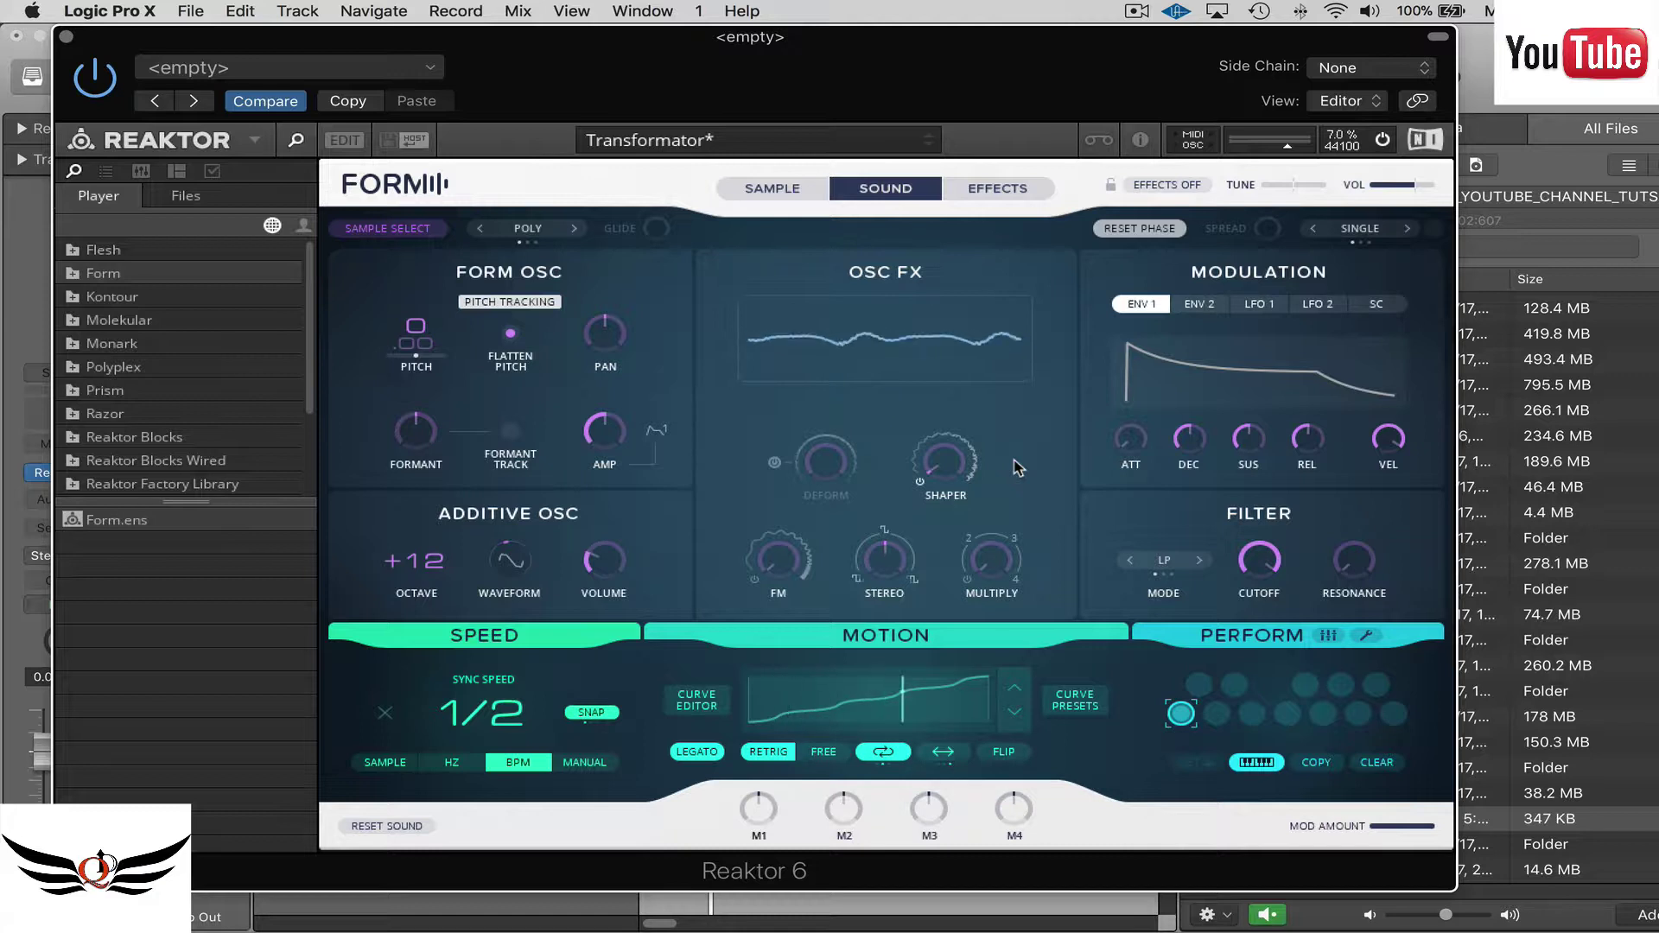
pyautogui.moveTo(956, 459); pyautogui.dragTo(961, 304)
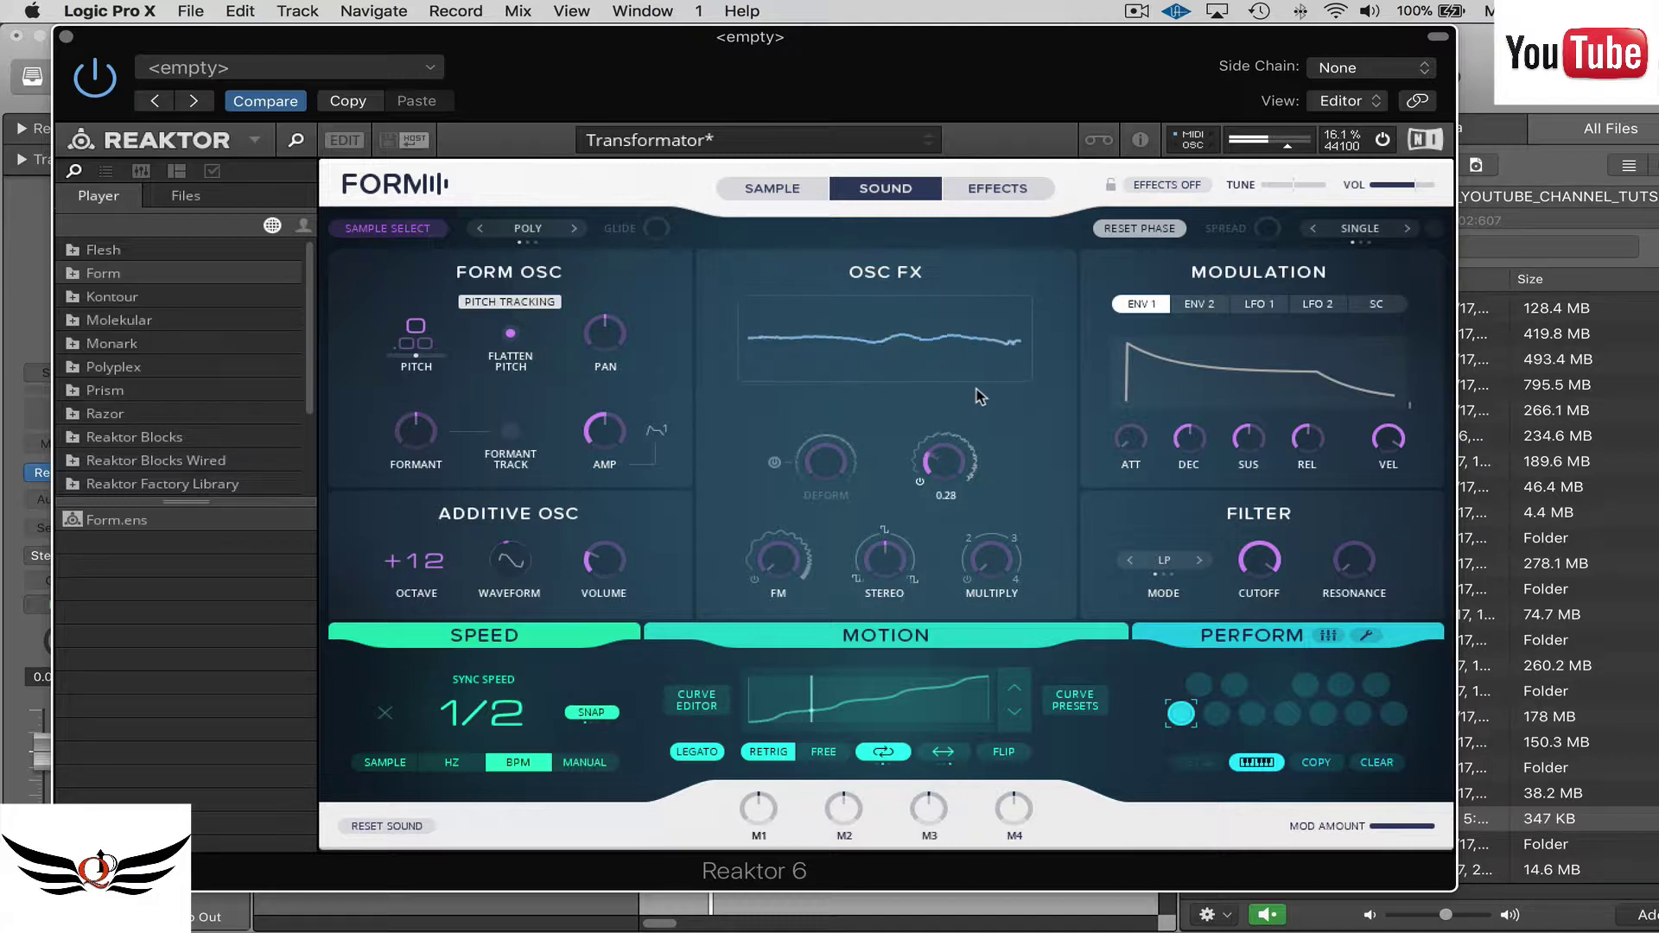
pyautogui.moveTo(982, 409); pyautogui.dragTo(981, 496)
pyautogui.moveTo(790, 562)
pyautogui.mouseDown()
pyautogui.moveTo(804, 339)
pyautogui.moveTo(796, 478)
pyautogui.mouseUp()
pyautogui.moveTo(888, 562)
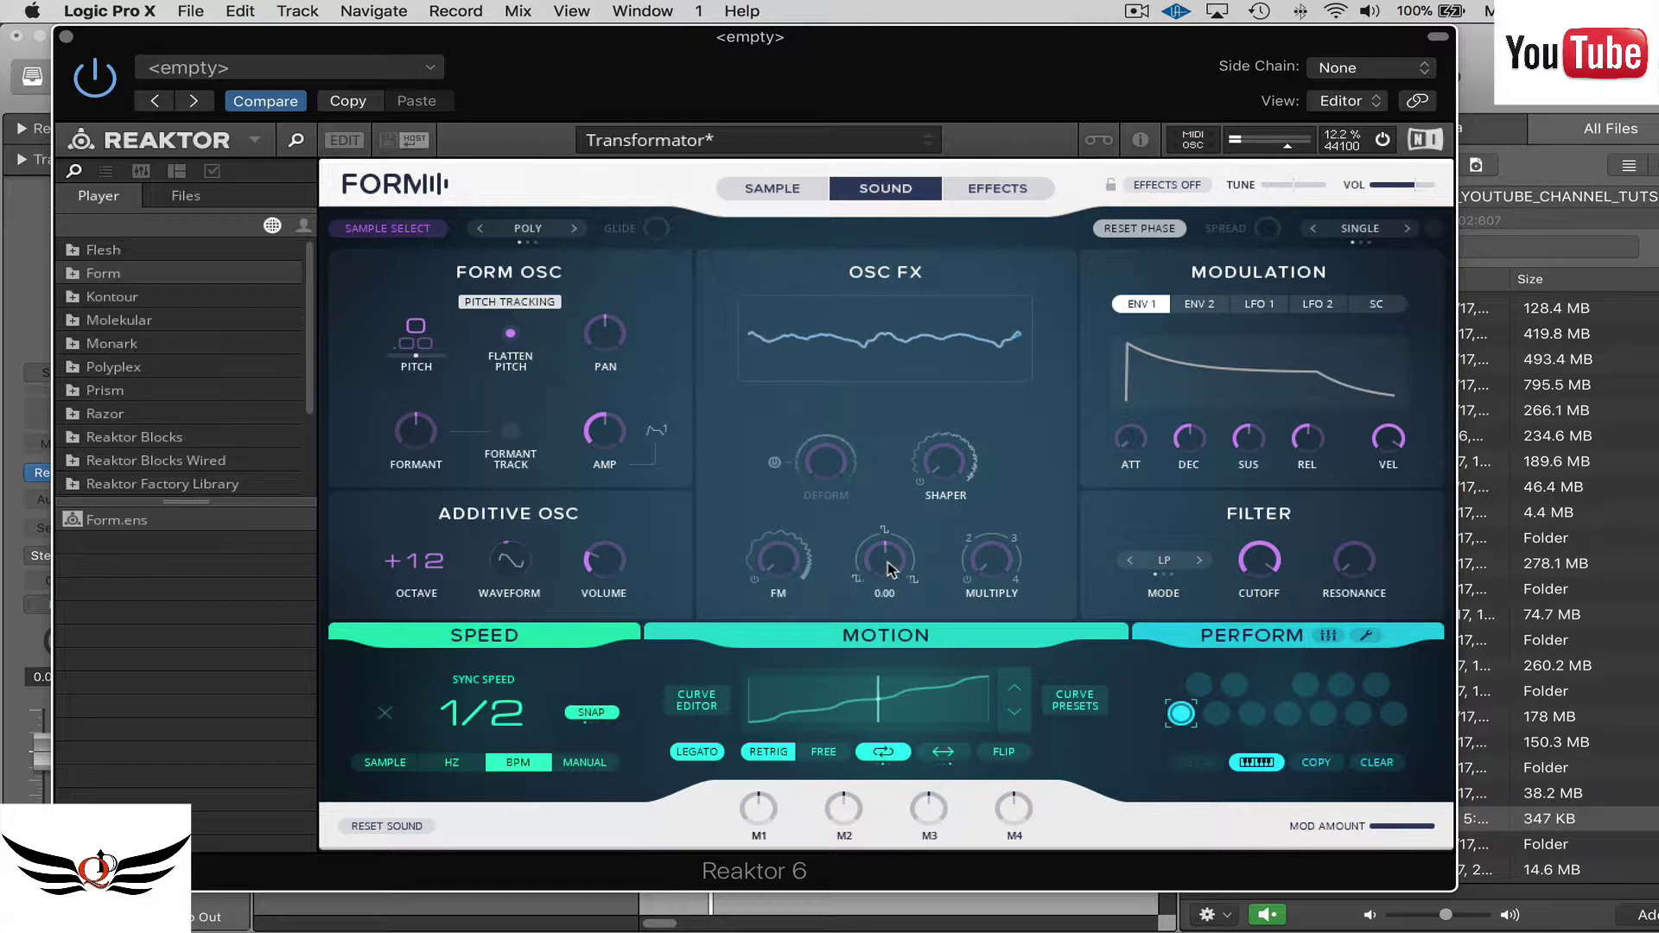
pyautogui.moveTo(889, 562)
pyautogui.mouseDown()
pyautogui.moveTo(879, 459)
pyautogui.moveTo(905, 707)
pyautogui.moveTo(893, 648)
pyautogui.moveTo(858, 634)
pyautogui.moveTo(895, 577)
pyautogui.mouseUp()
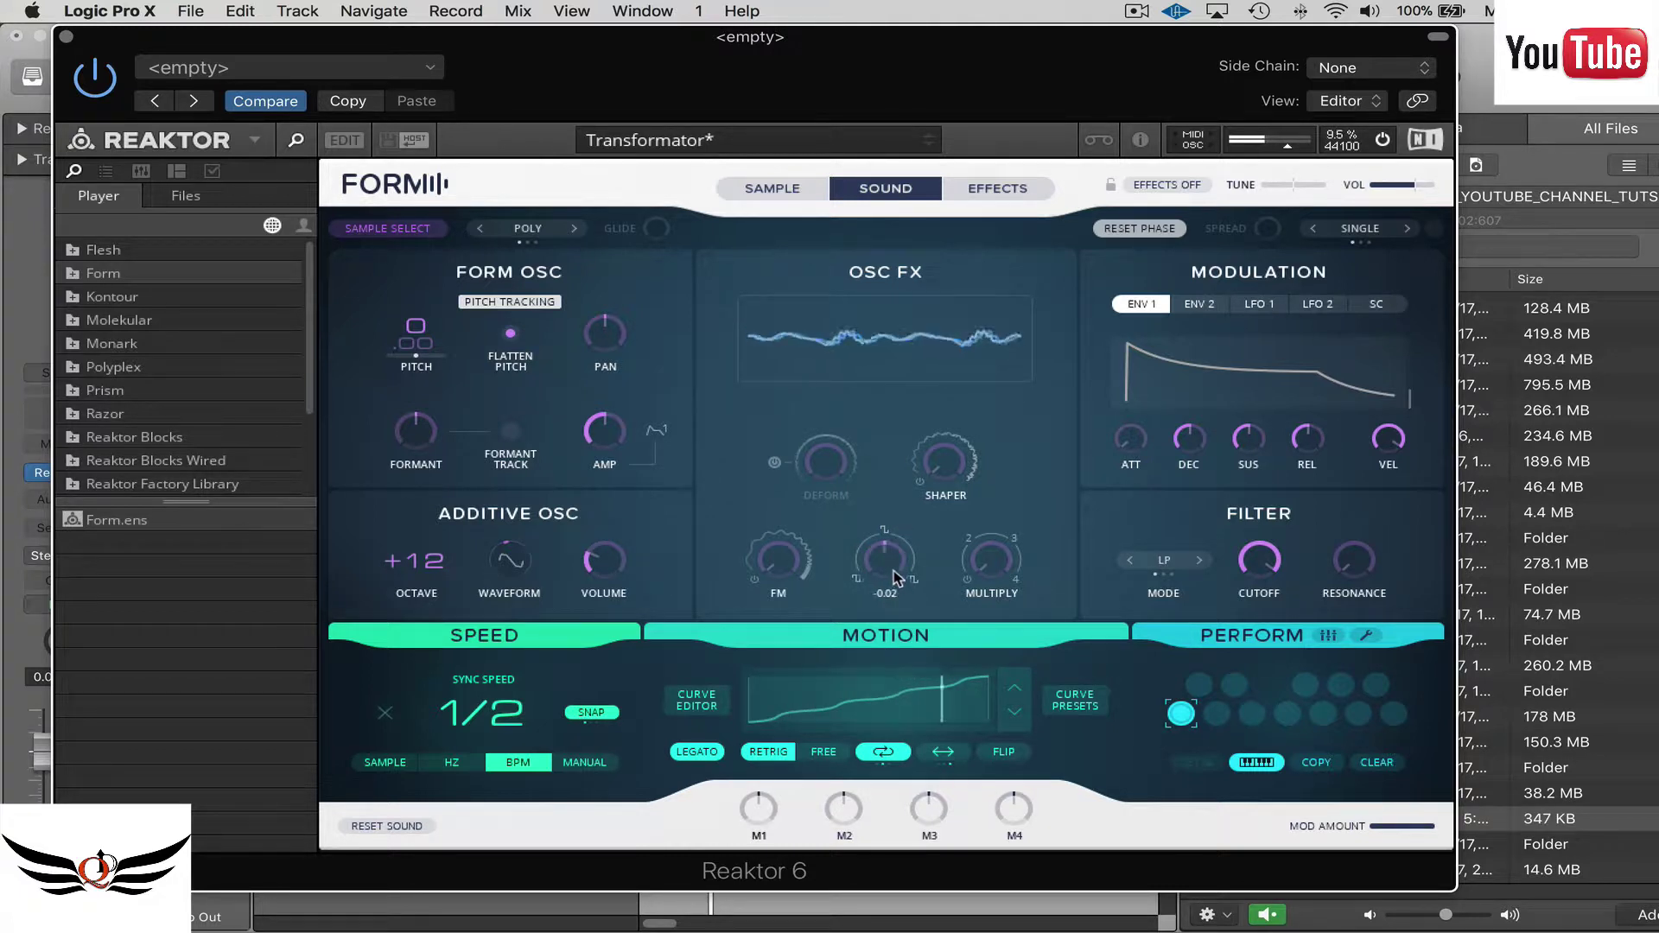
pyautogui.moveTo(993, 568); pyautogui.dragTo(1021, 601)
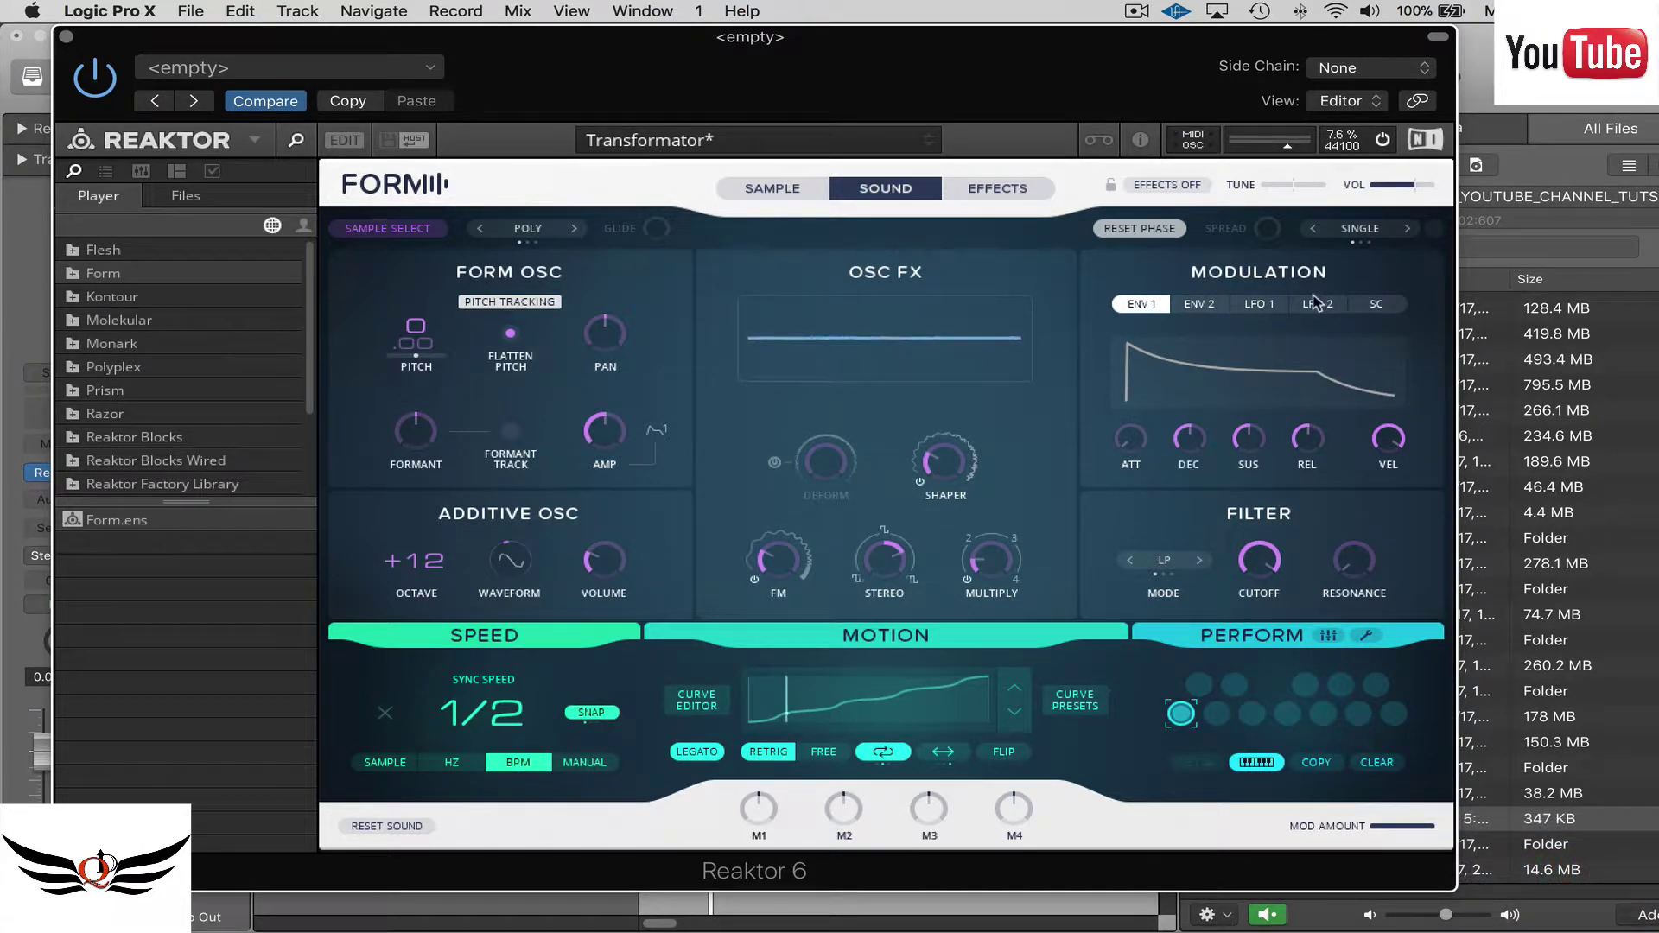
# Examine the modulation sources ENV 1, ENV 2, LFO 1, LFO 2 and SC, and return to ENV 1.
pyautogui.click(1199, 304)
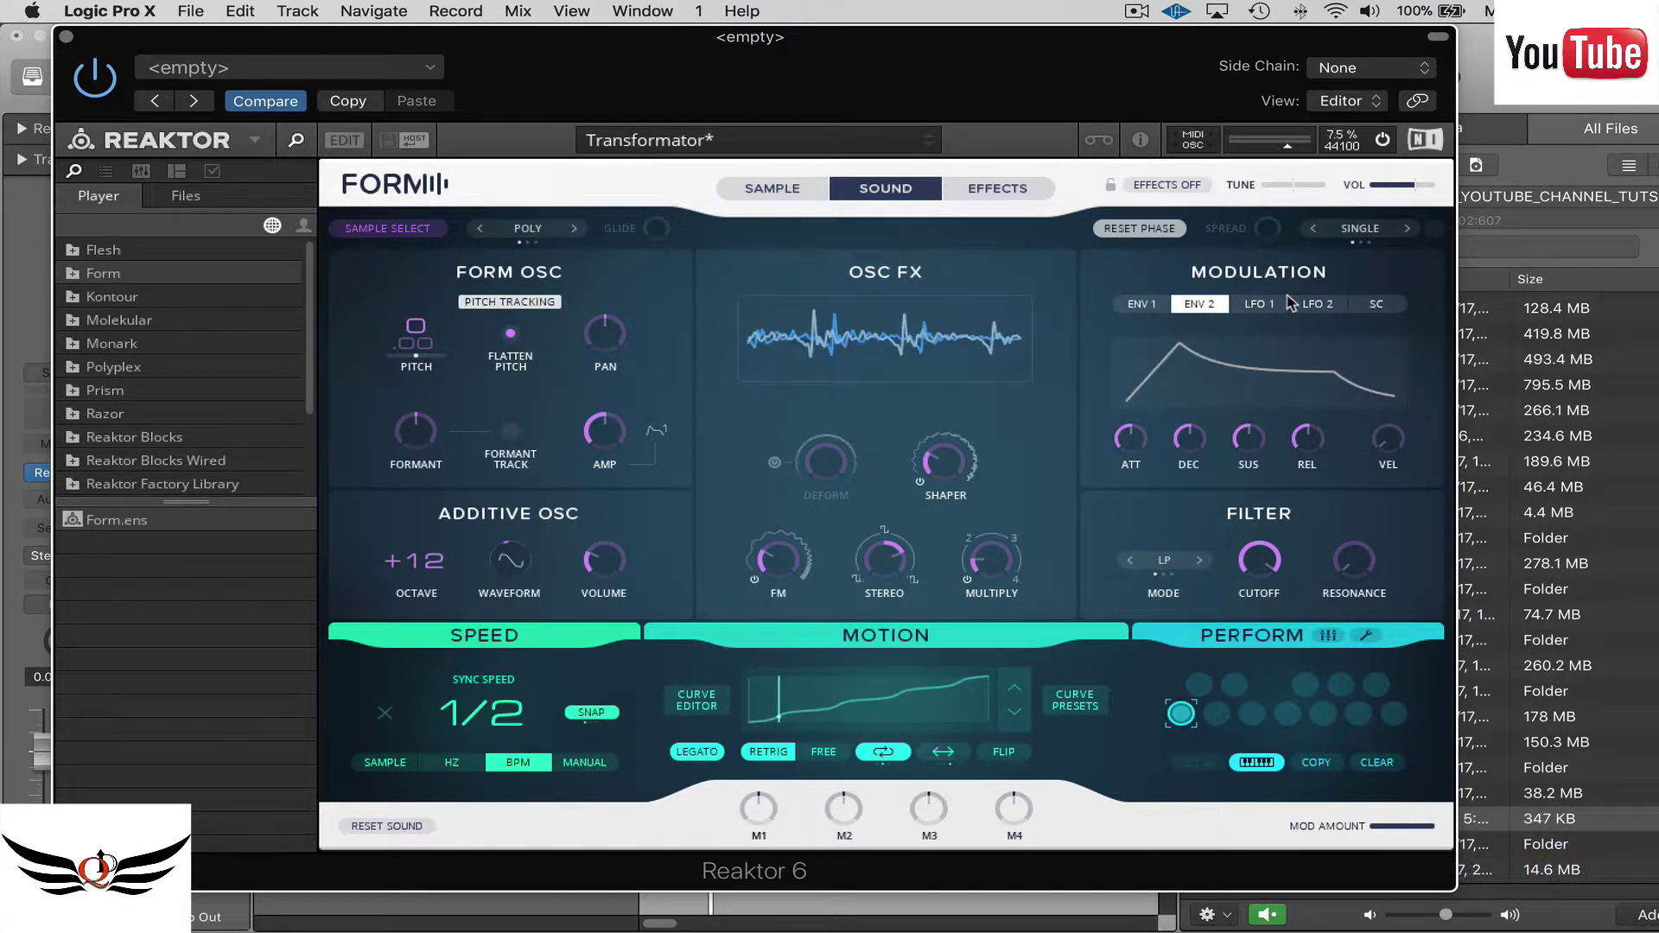
pyautogui.click(1142, 304)
pyautogui.click(1200, 304)
pyautogui.click(1258, 305)
pyautogui.click(1317, 305)
pyautogui.click(1377, 304)
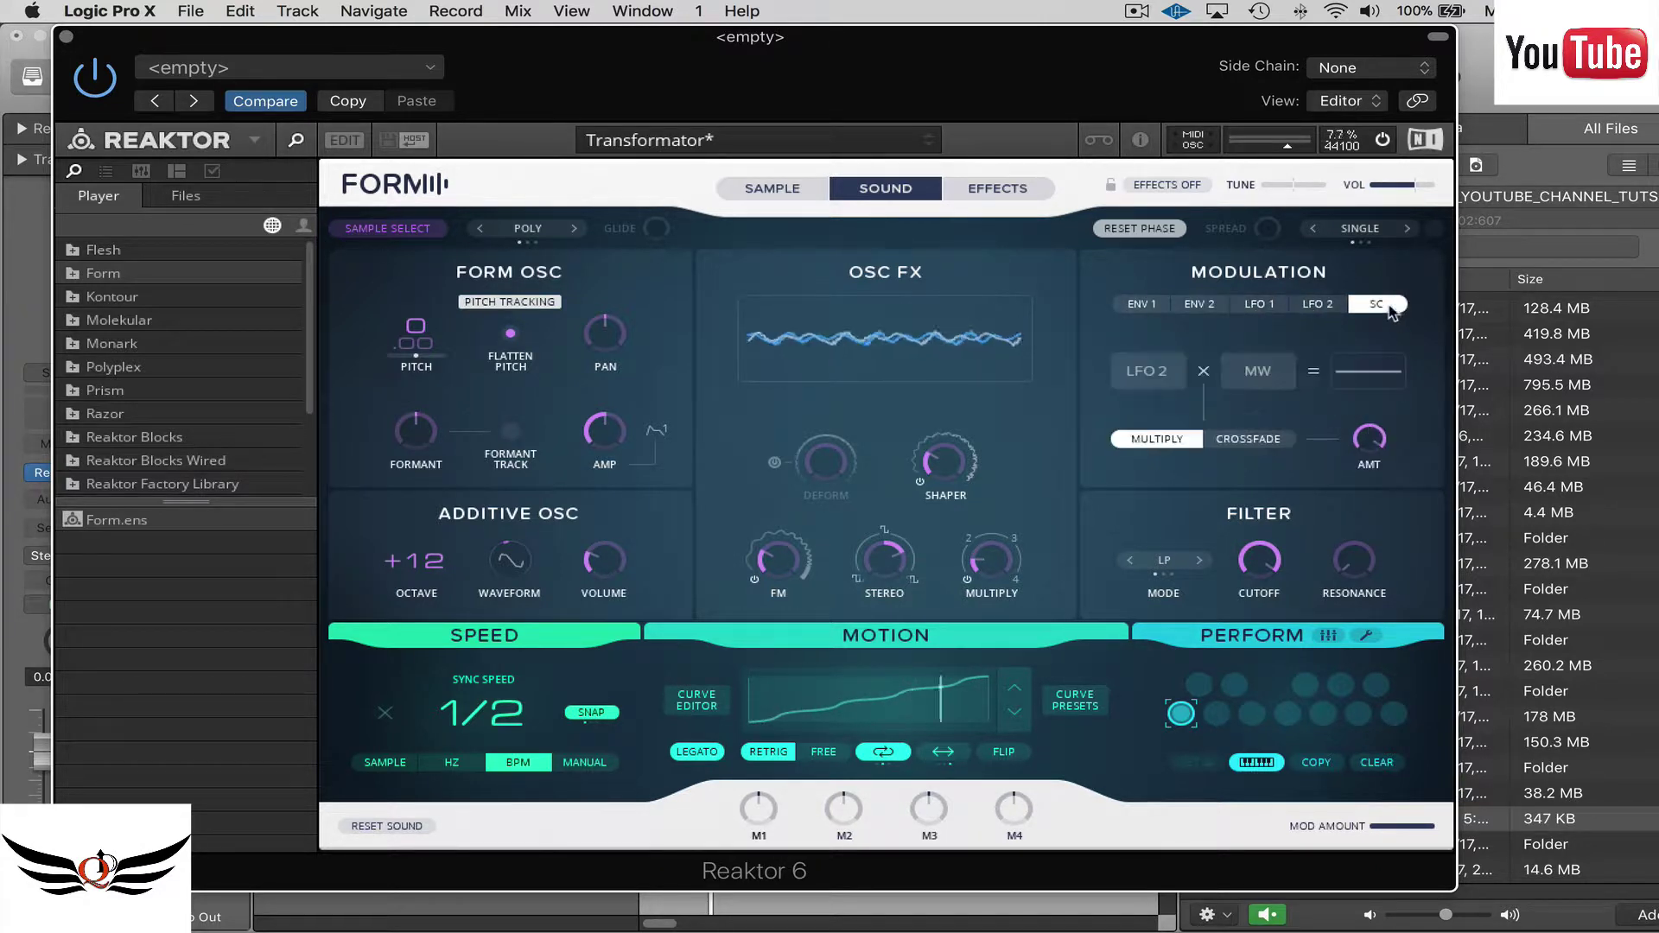
pyautogui.click(1156, 305)
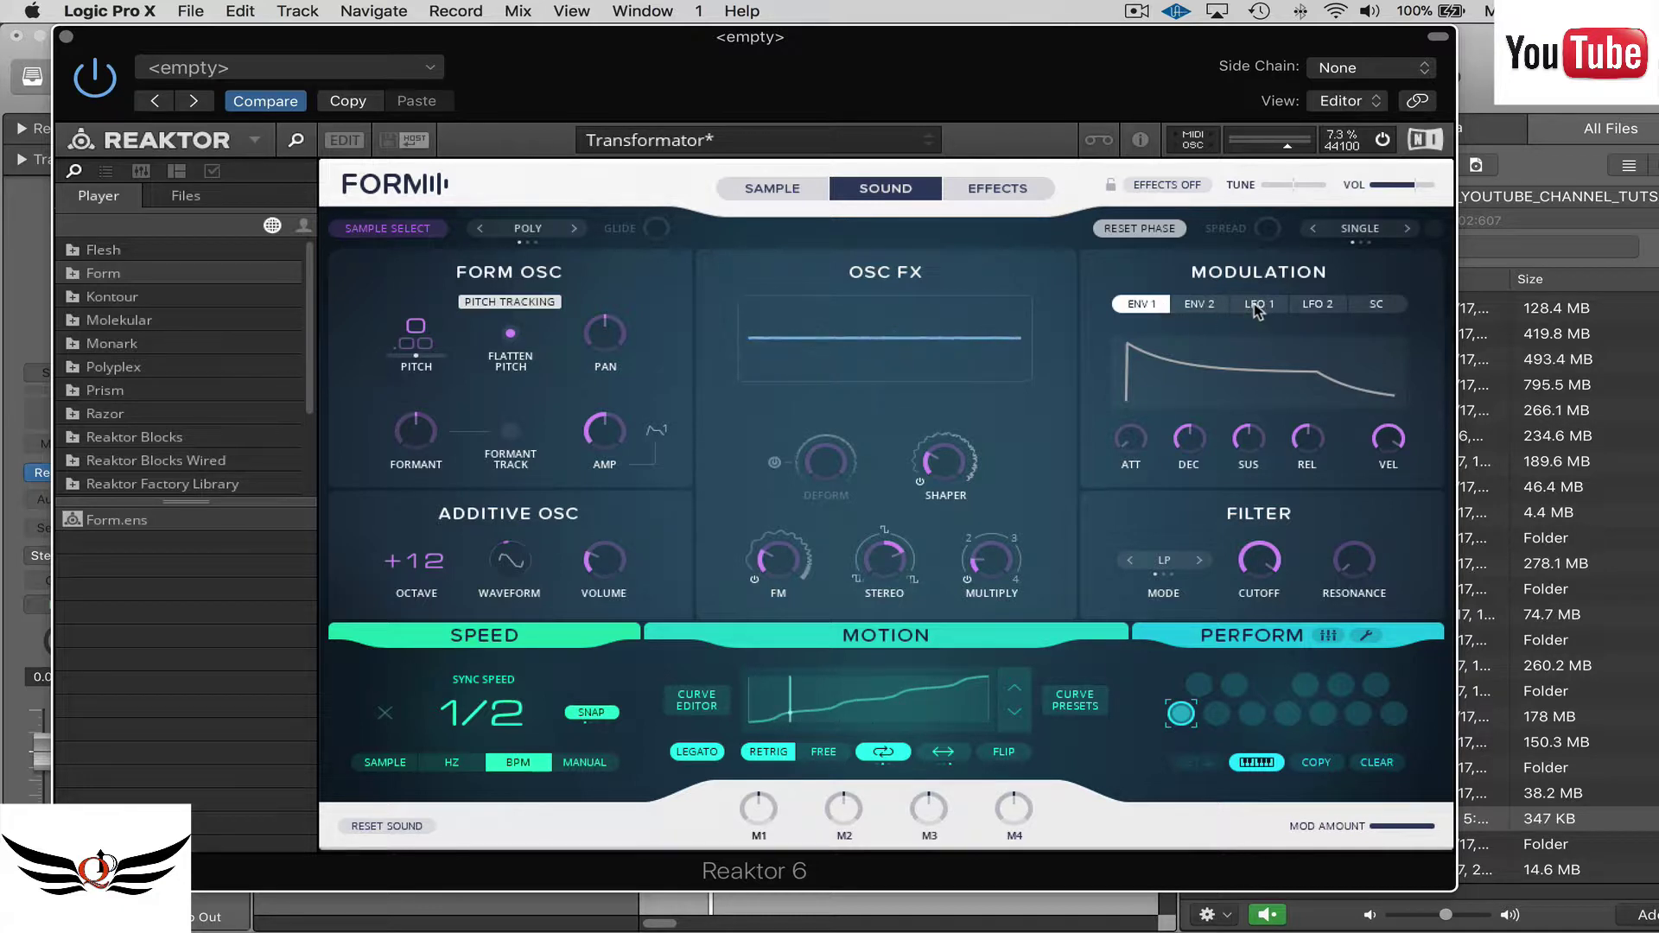
pyautogui.click(1257, 309)
pyautogui.click(1143, 306)
pyautogui.moveTo(1141, 454)
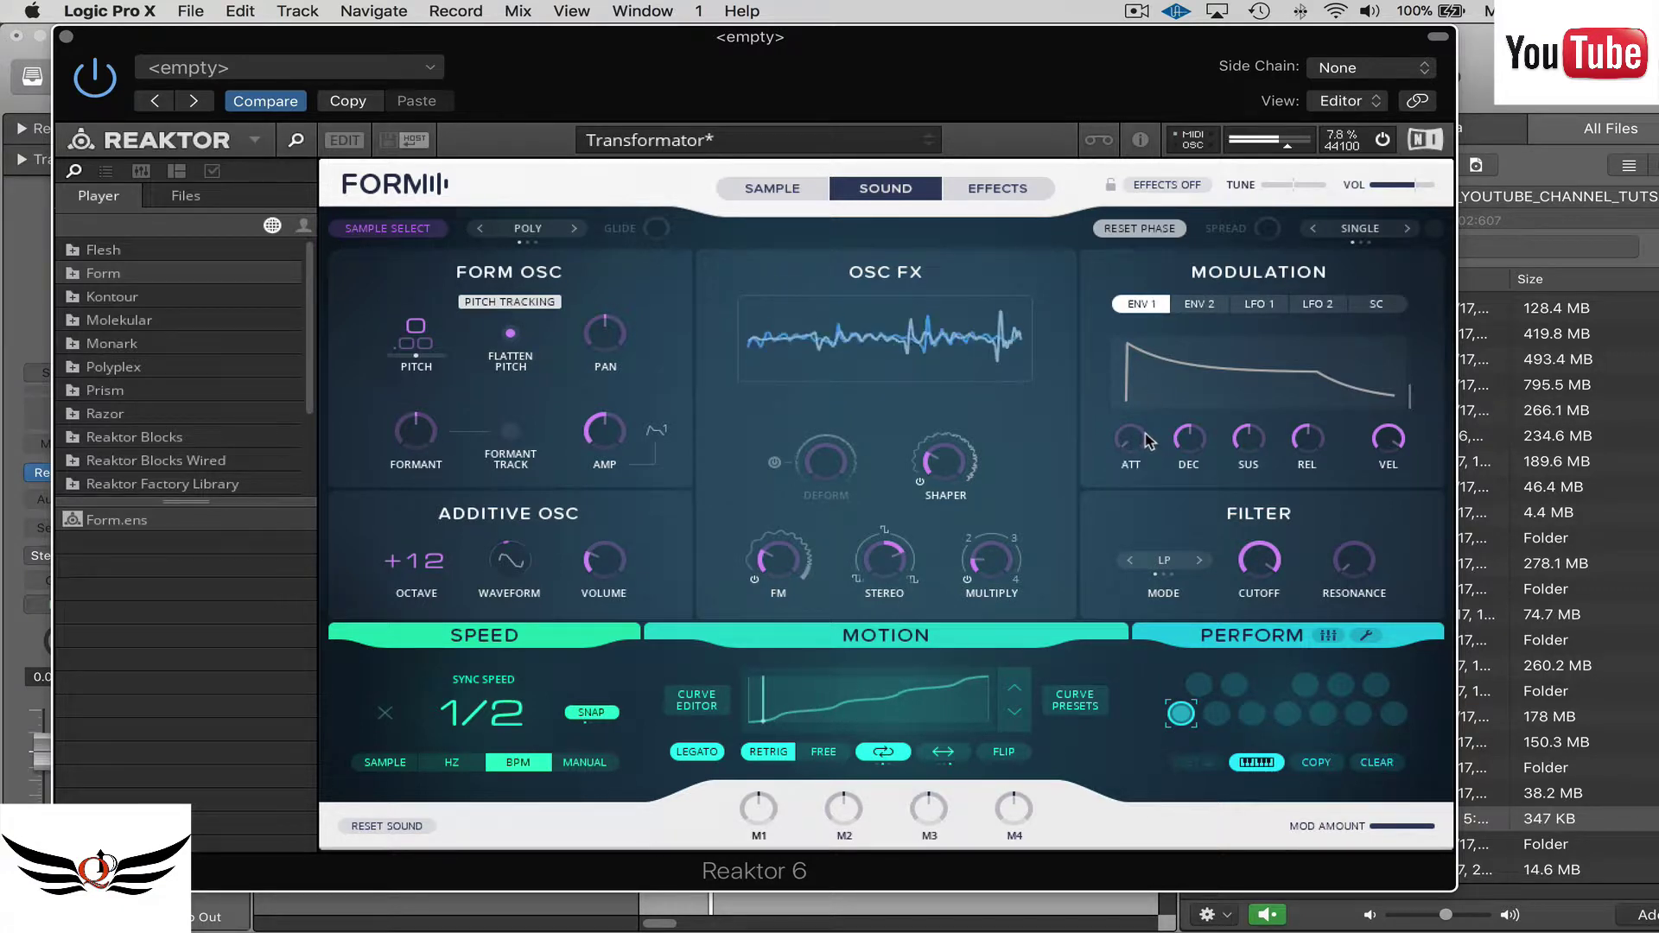
# Try short and long attack times on ENV 1 and settle on a moderate attack.
pyautogui.moveTo(1144, 433); pyautogui.dragTo(1205, 596)
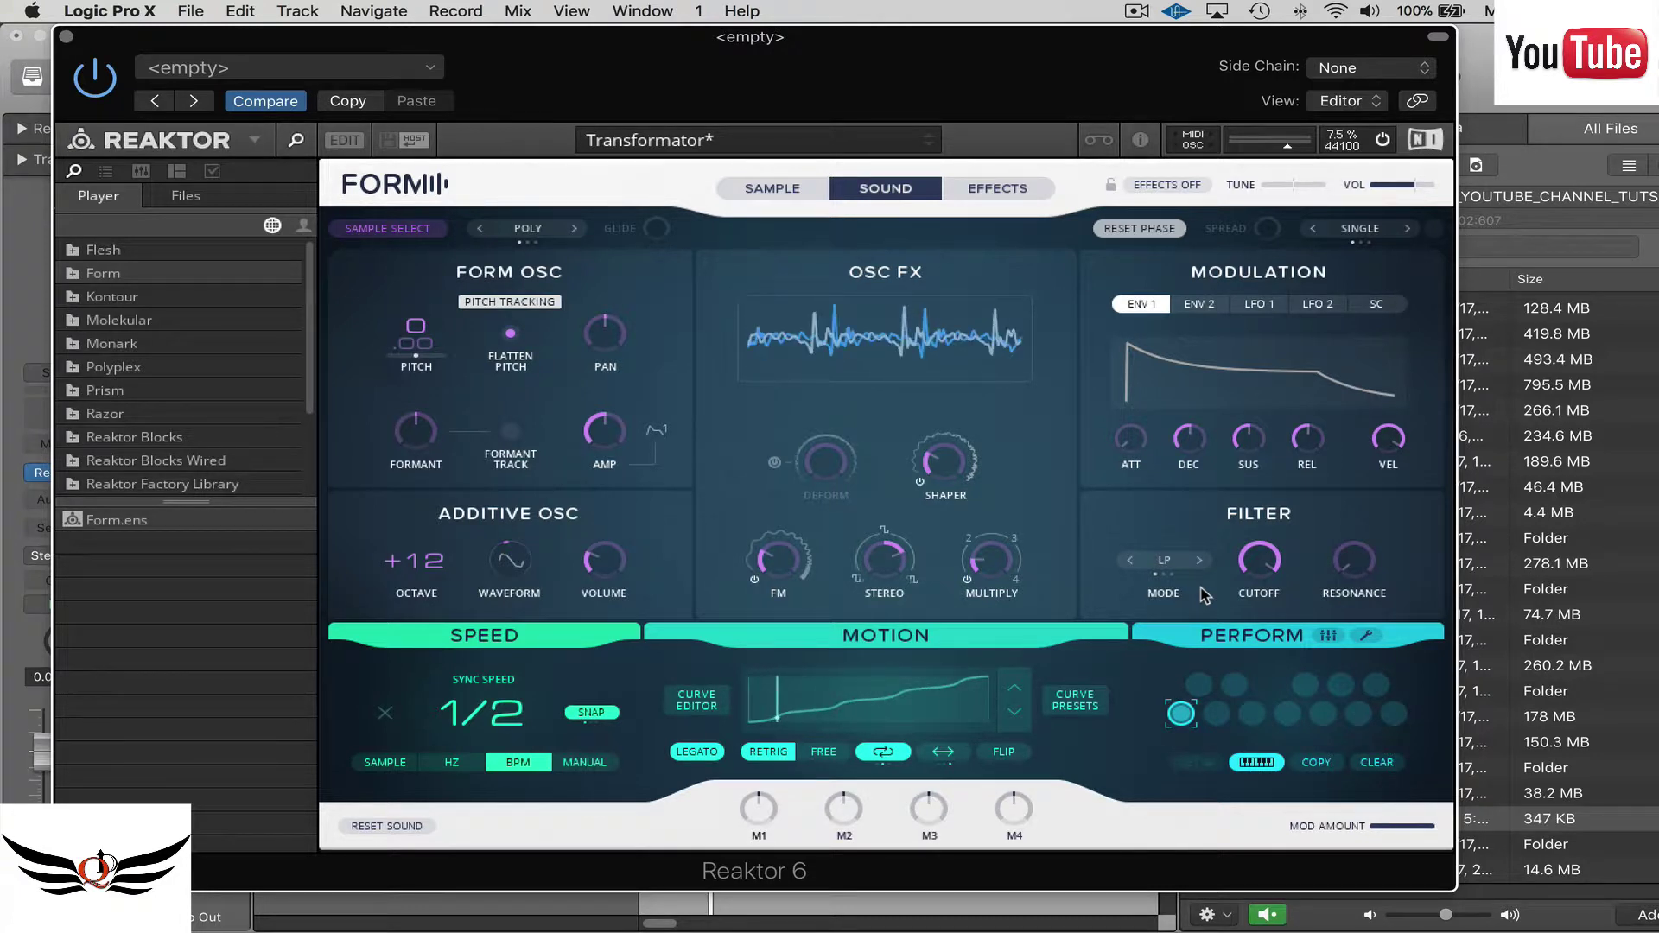
pyautogui.moveTo(1144, 443)
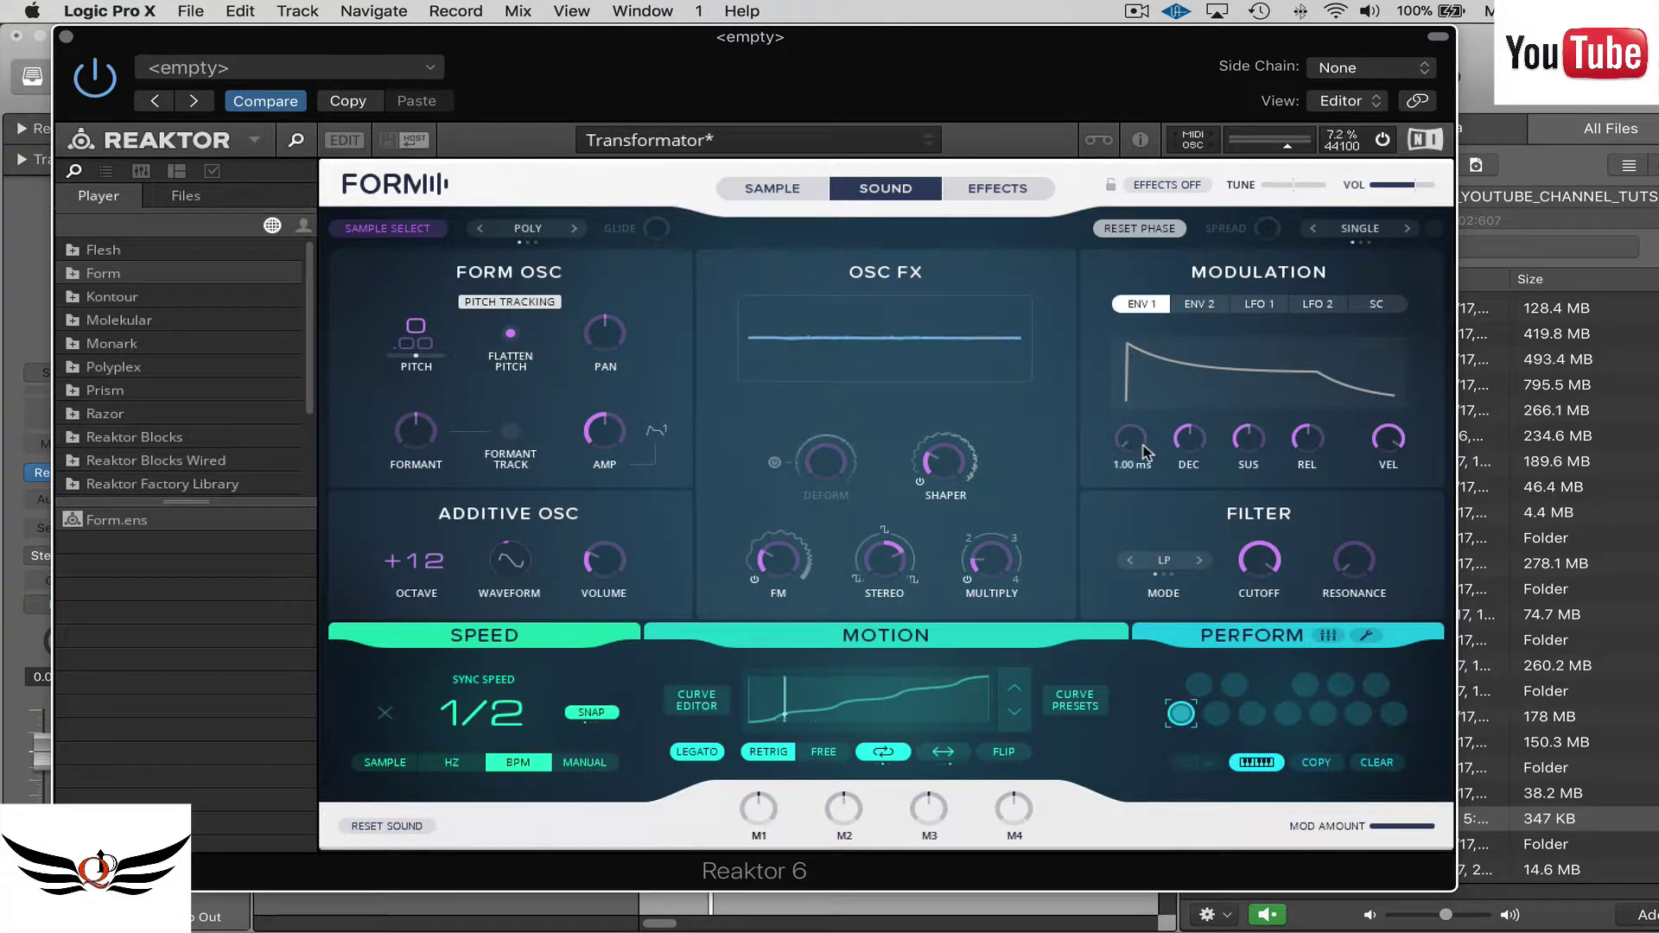
pyautogui.moveTo(1144, 426); pyautogui.dragTo(1157, 541)
pyautogui.moveTo(1132, 441); pyautogui.dragTo(1147, 402)
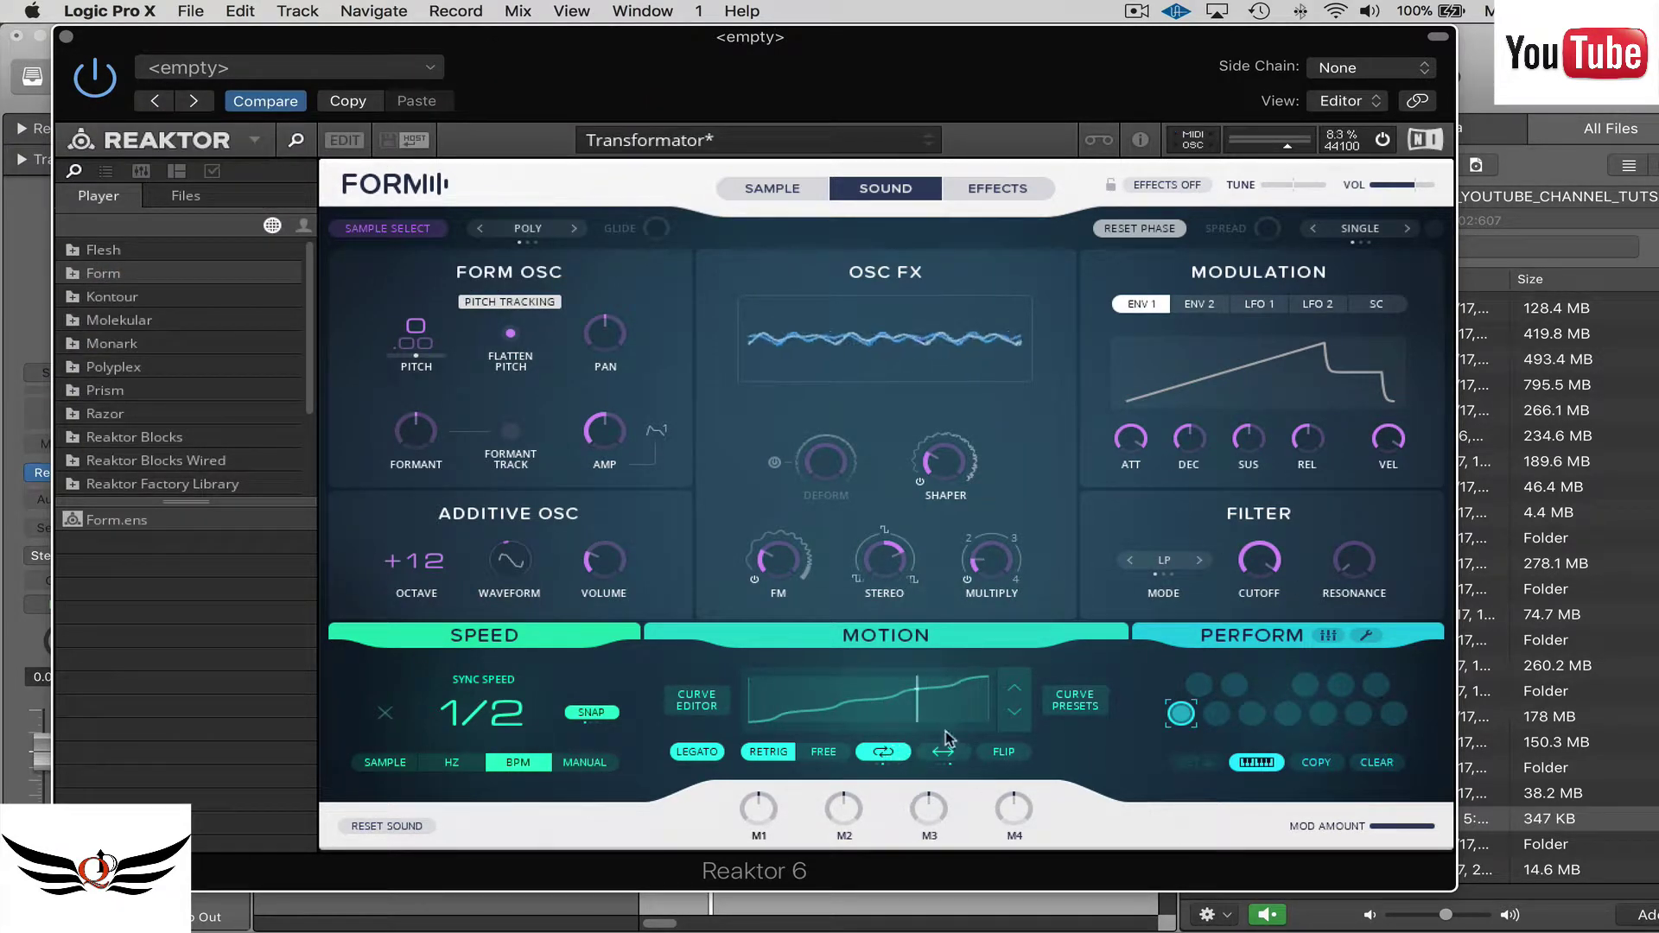
pyautogui.moveTo(1135, 443)
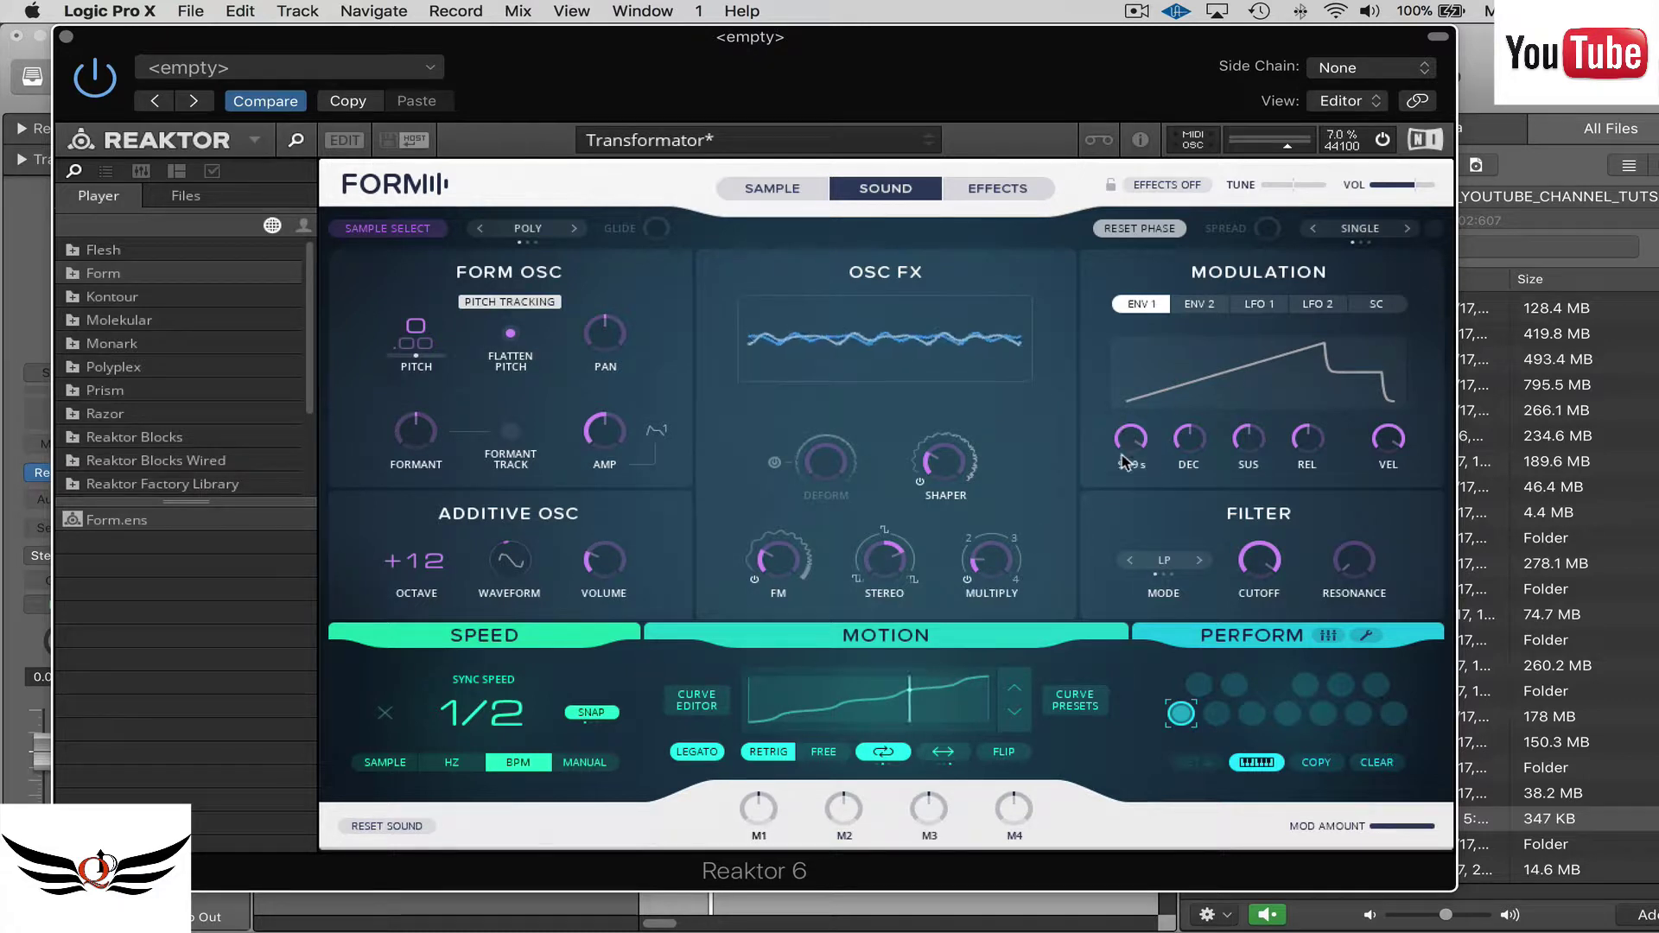
pyautogui.moveTo(1135, 442); pyautogui.dragTo(1137, 452)
# Shorten the decay of ENV 1 to 11.0 ms and lengthen its release.
pyautogui.moveTo(1267, 478)
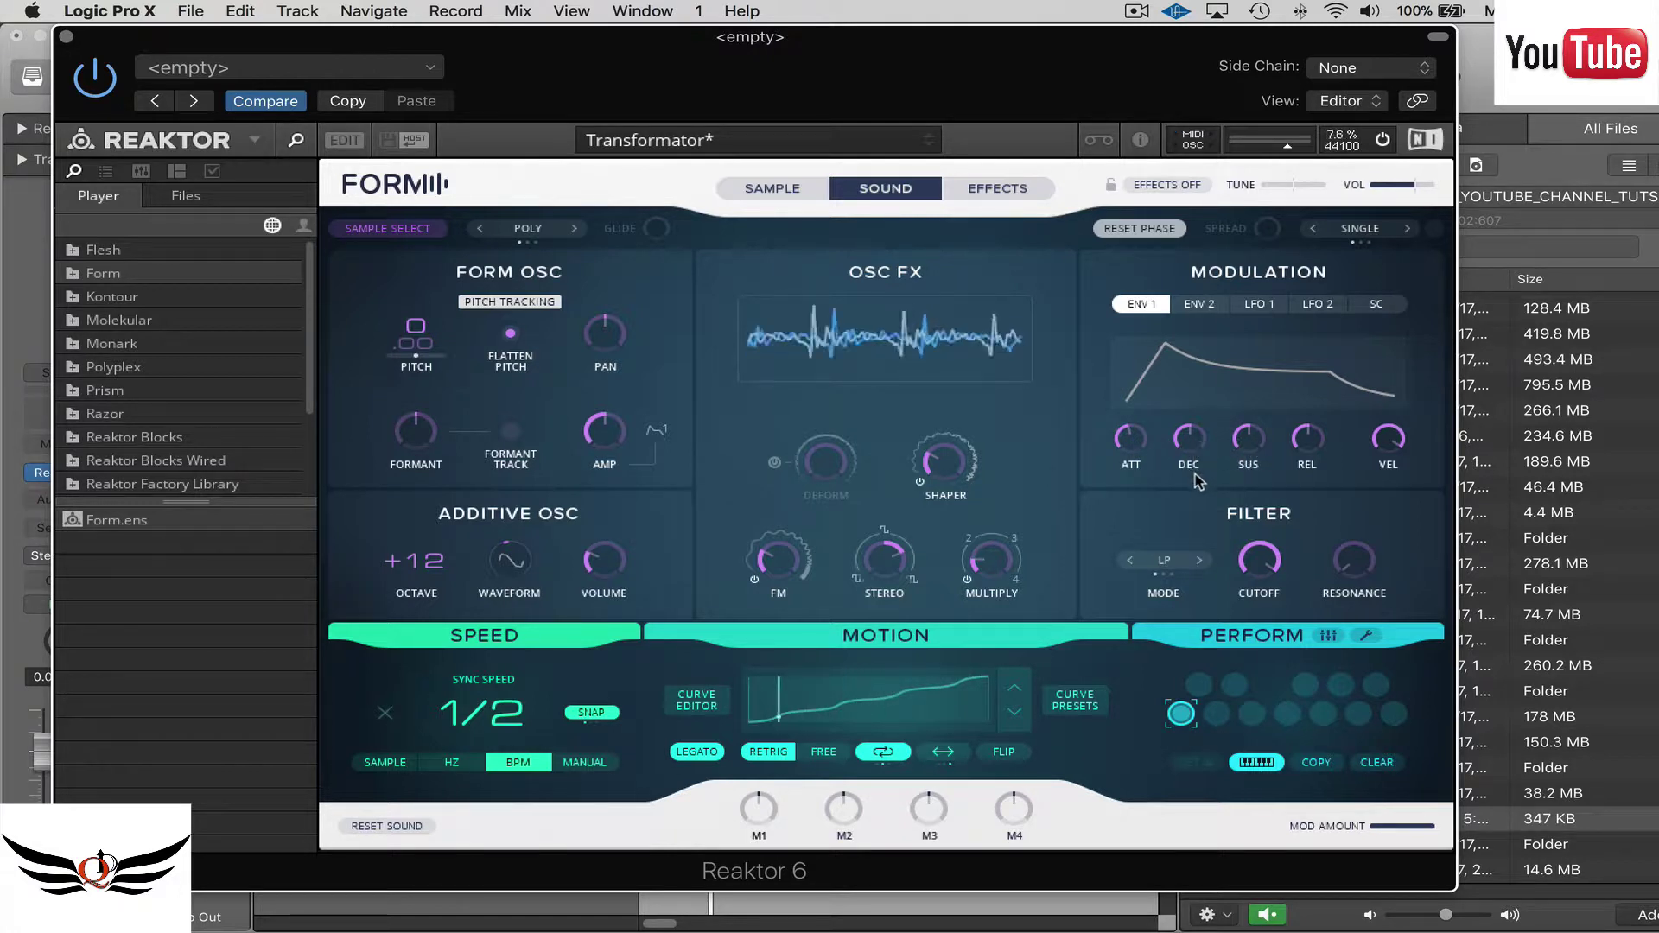
pyautogui.moveTo(1198, 481); pyautogui.dragTo(1203, 512)
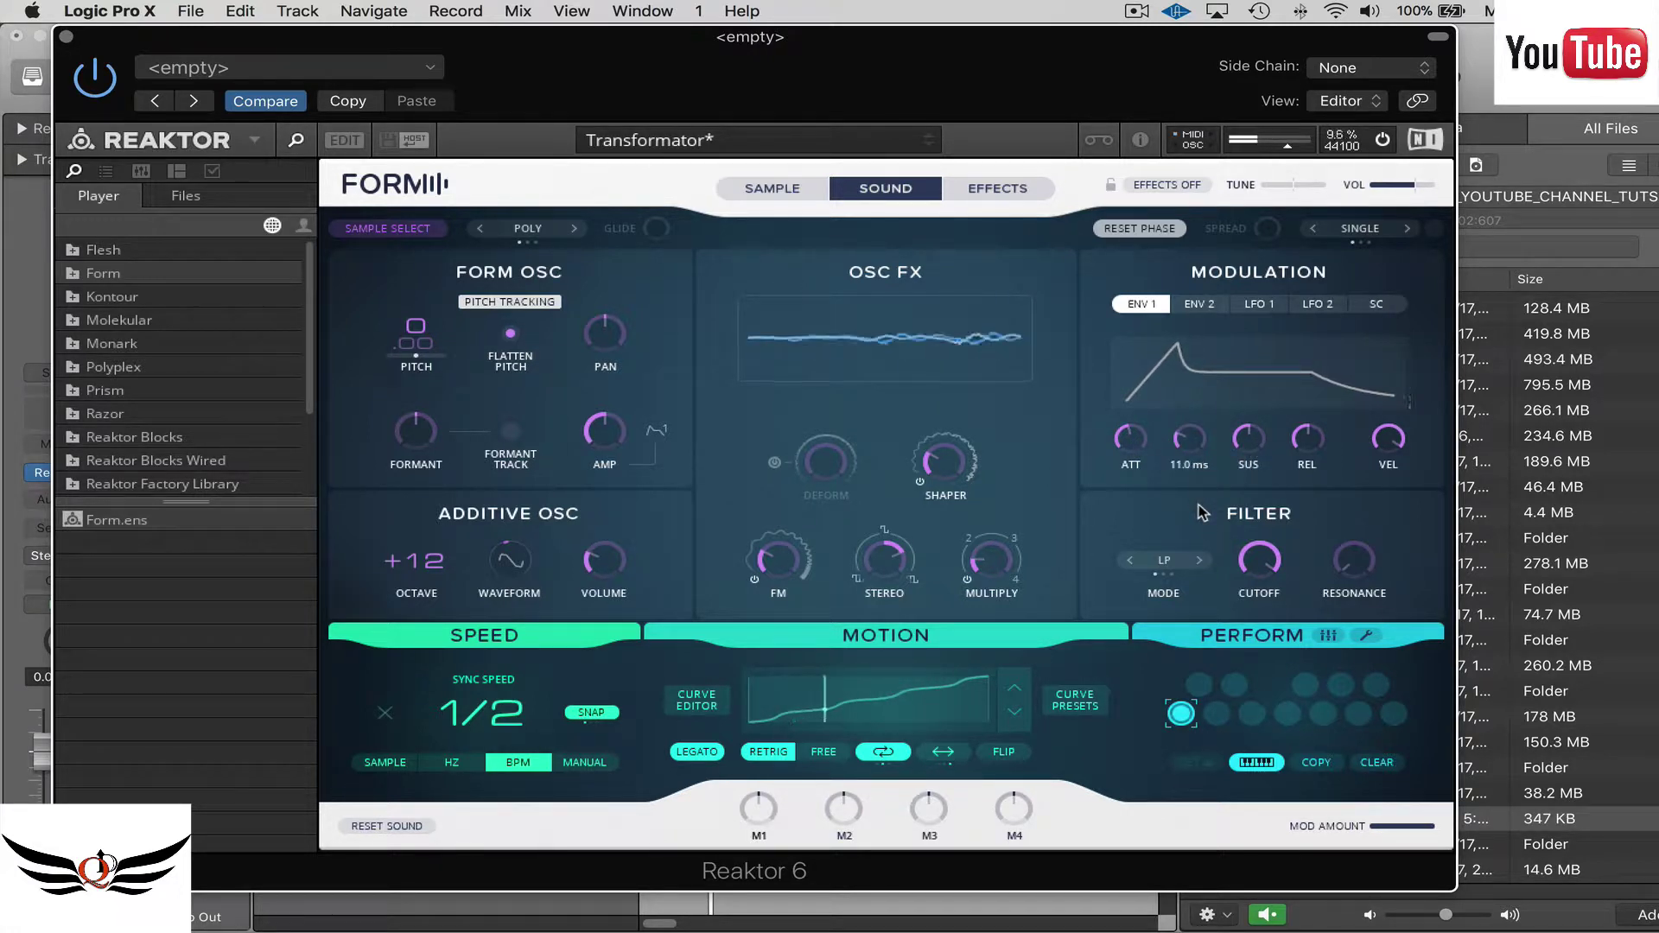
pyautogui.moveTo(1307, 438); pyautogui.dragTo(1318, 391)
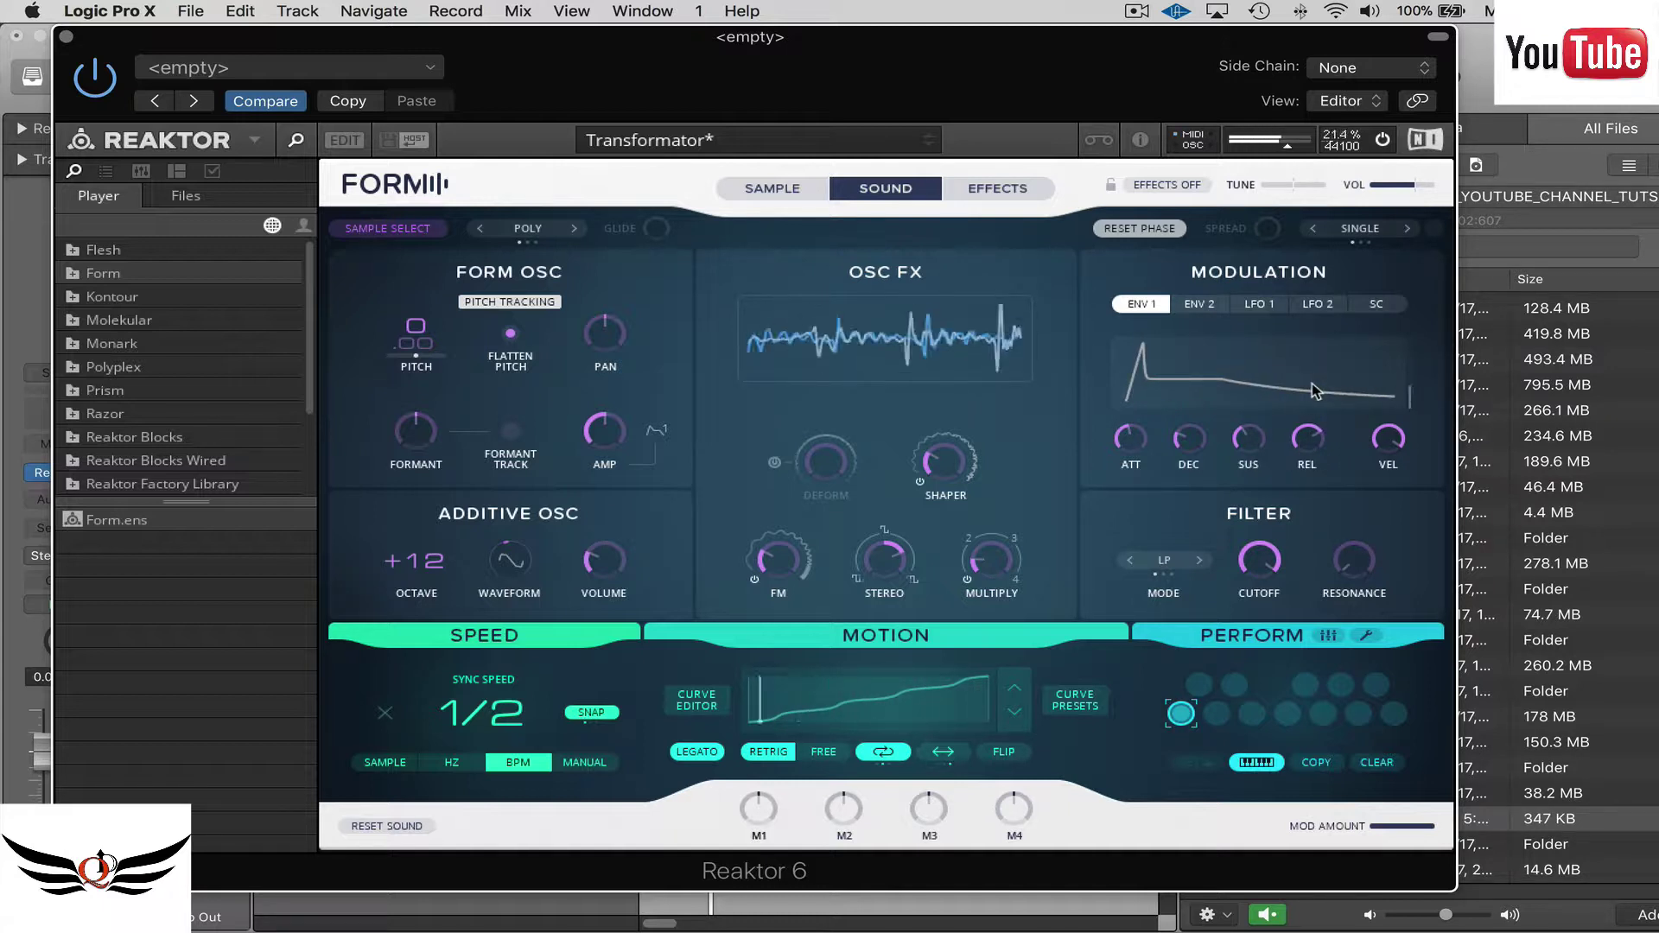
pyautogui.moveTo(1317, 449); pyautogui.dragTo(1257, 406)
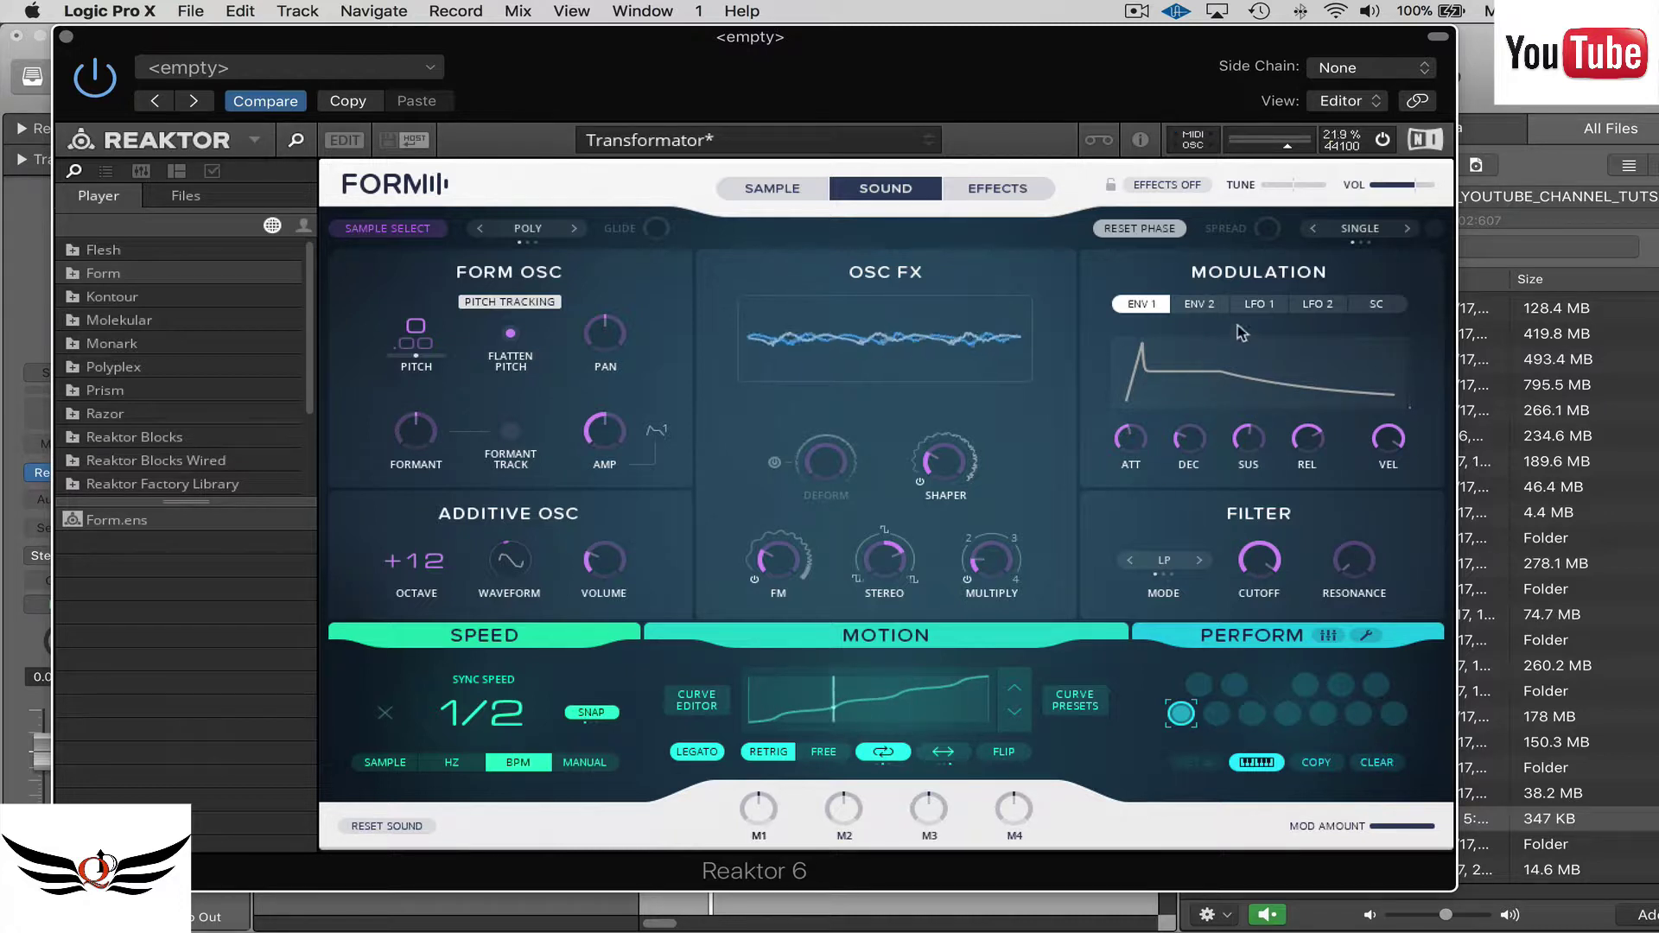
# Show LFO 1 and browse through its four waveforms, returning to the sine wave.
pyautogui.click(1276, 304)
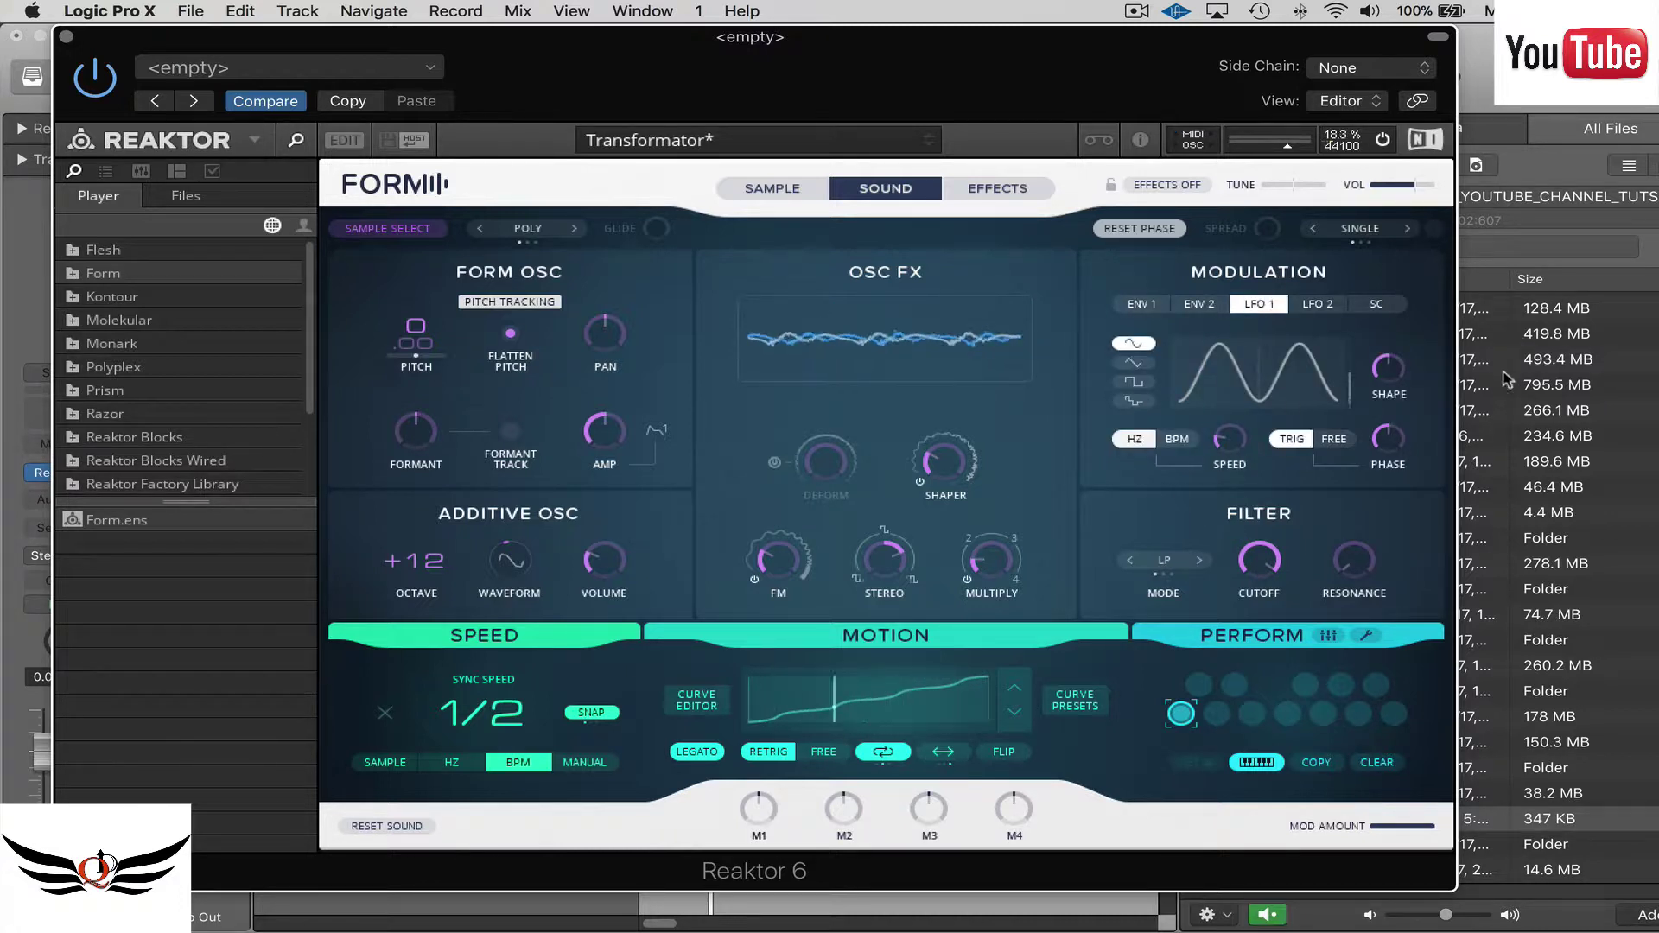
pyautogui.click(1133, 362)
pyautogui.click(1133, 381)
pyautogui.click(1133, 400)
pyautogui.click(1133, 381)
pyautogui.click(1133, 362)
pyautogui.click(1133, 343)
pyautogui.click(1133, 363)
pyautogui.click(1133, 381)
pyautogui.click(1133, 400)
pyautogui.click(1133, 382)
pyautogui.click(1133, 363)
pyautogui.click(1133, 343)
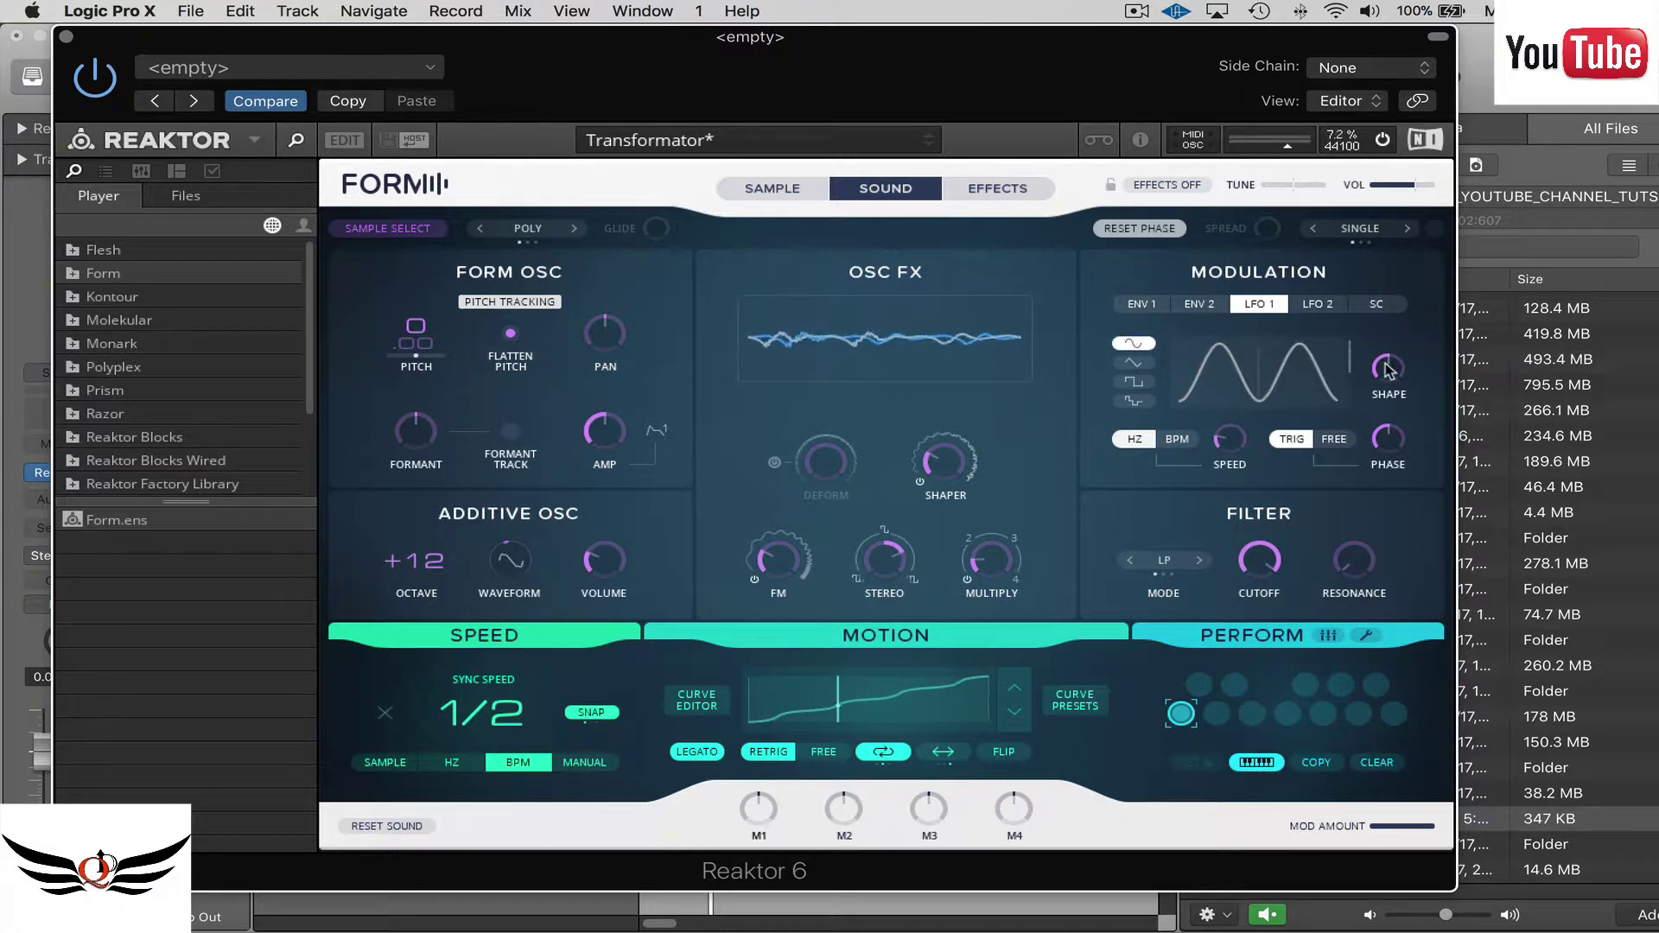
# Try Shape and Phase on LFO 1's different waveforms, and keep the fourth, stepped waveform with Shape at 0.74.
pyautogui.moveTo(1407, 339)
pyautogui.mouseDown()
pyautogui.moveTo(1409, 298)
pyautogui.moveTo(1427, 543)
pyautogui.moveTo(1400, 299)
pyautogui.moveTo(1374, 367)
pyautogui.moveTo(1400, 362)
pyautogui.moveTo(1417, 311)
pyautogui.moveTo(1409, 371)
pyautogui.moveTo(1430, 294)
pyautogui.moveTo(1417, 363)
pyautogui.moveTo(1430, 298)
pyautogui.moveTo(1422, 337)
pyautogui.mouseUp()
pyautogui.click(1133, 362)
pyautogui.moveTo(1396, 458)
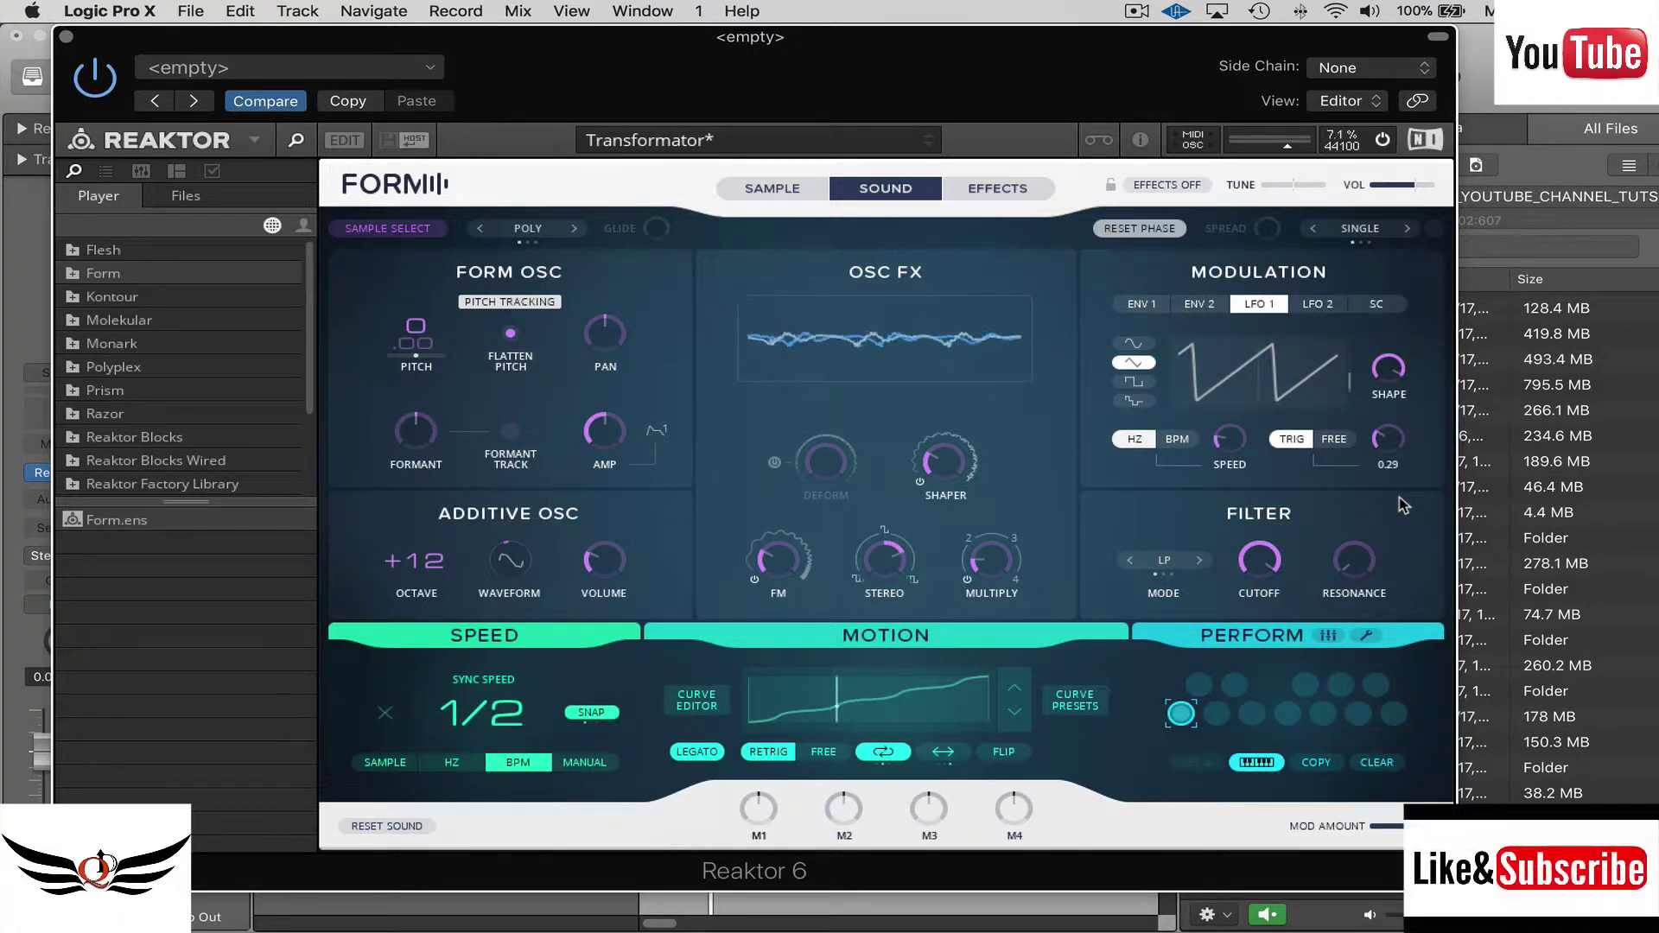
pyautogui.moveTo(1403, 458); pyautogui.dragTo(1405, 456)
pyautogui.click(1133, 381)
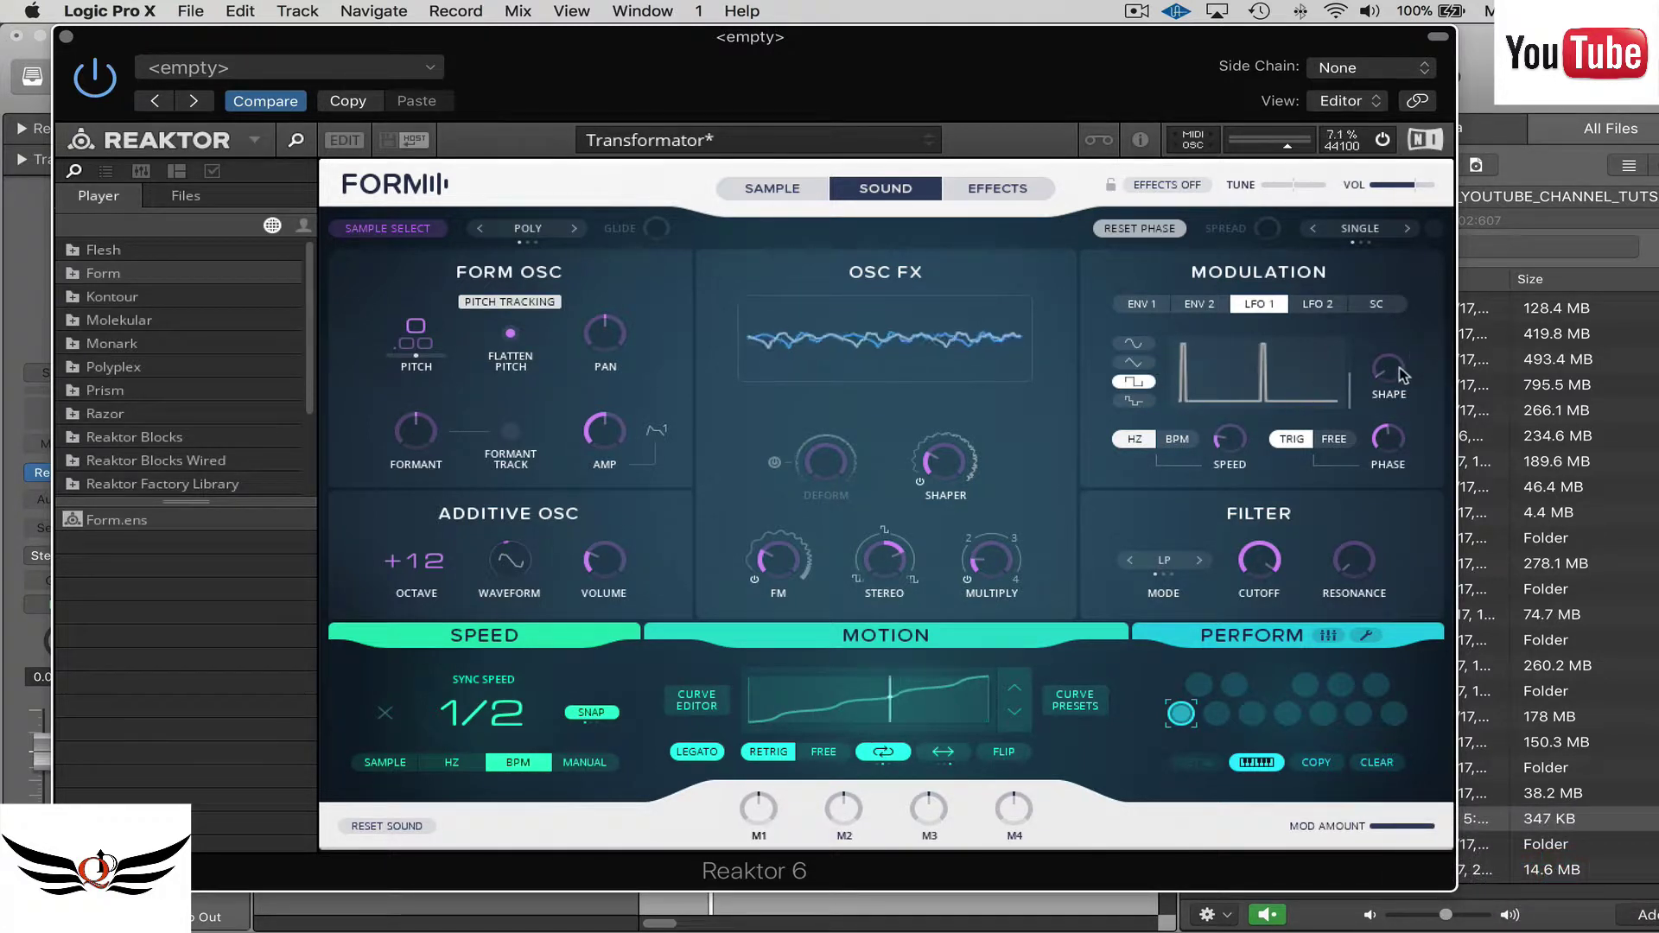
pyautogui.click(1148, 401)
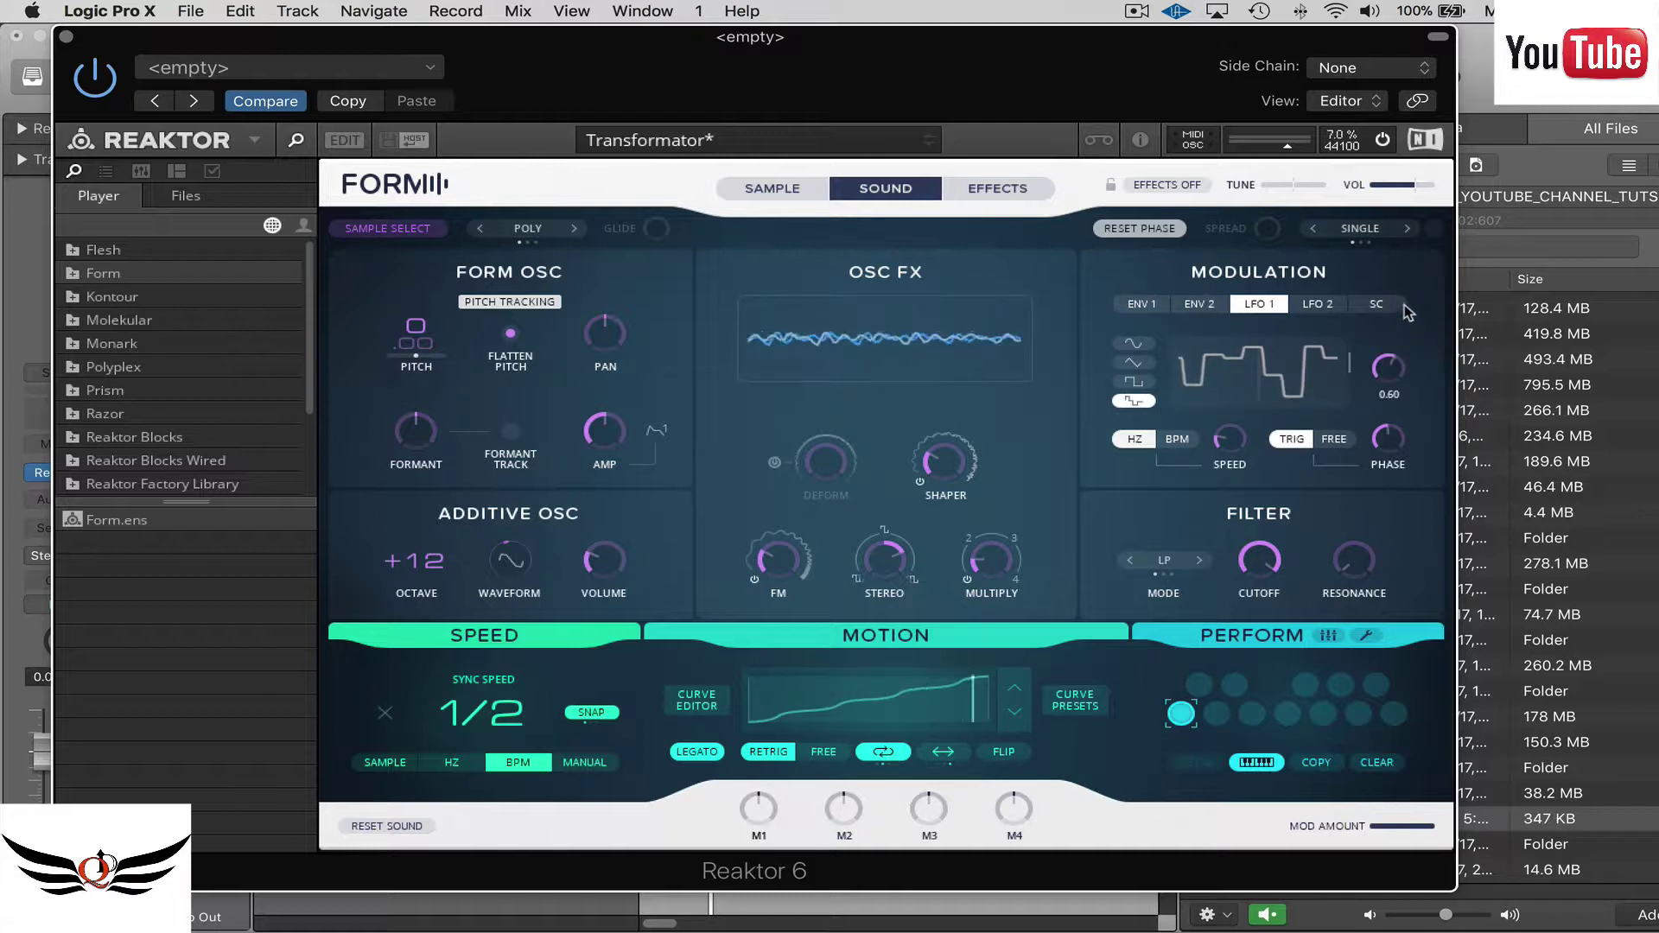
pyautogui.moveTo(1381, 385)
pyautogui.mouseDown()
pyautogui.moveTo(1388, 397)
pyautogui.moveTo(1400, 358)
pyautogui.mouseUp()
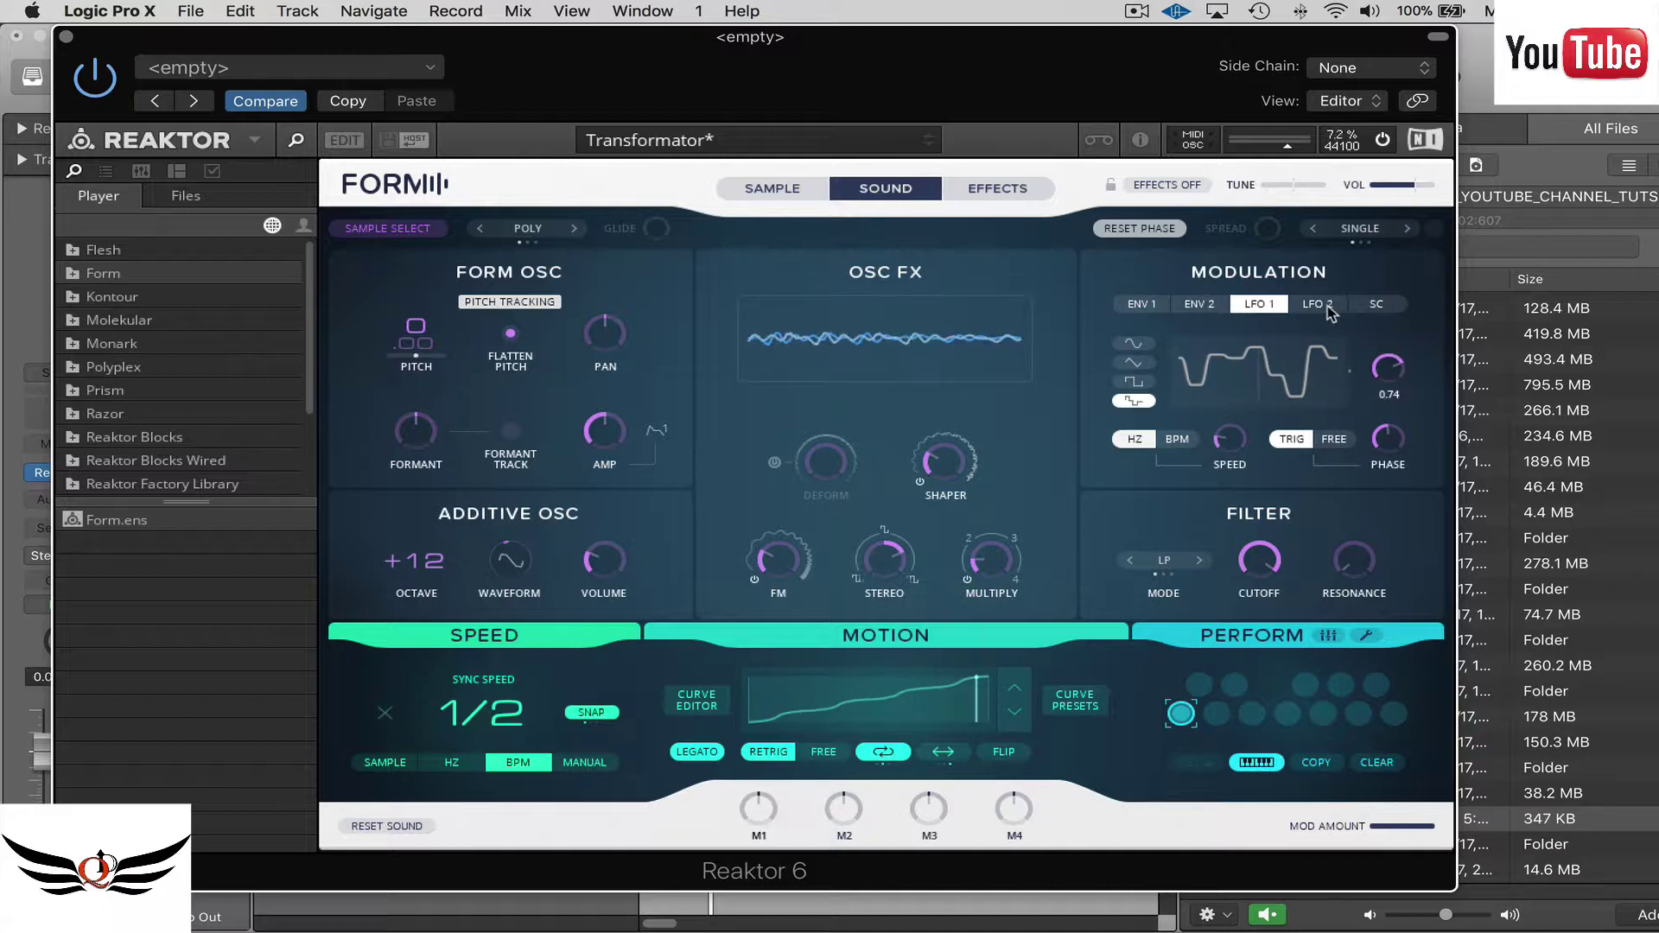
# Show ENV 2, lengthen its attack and lower its sustain.
pyautogui.click(1155, 306)
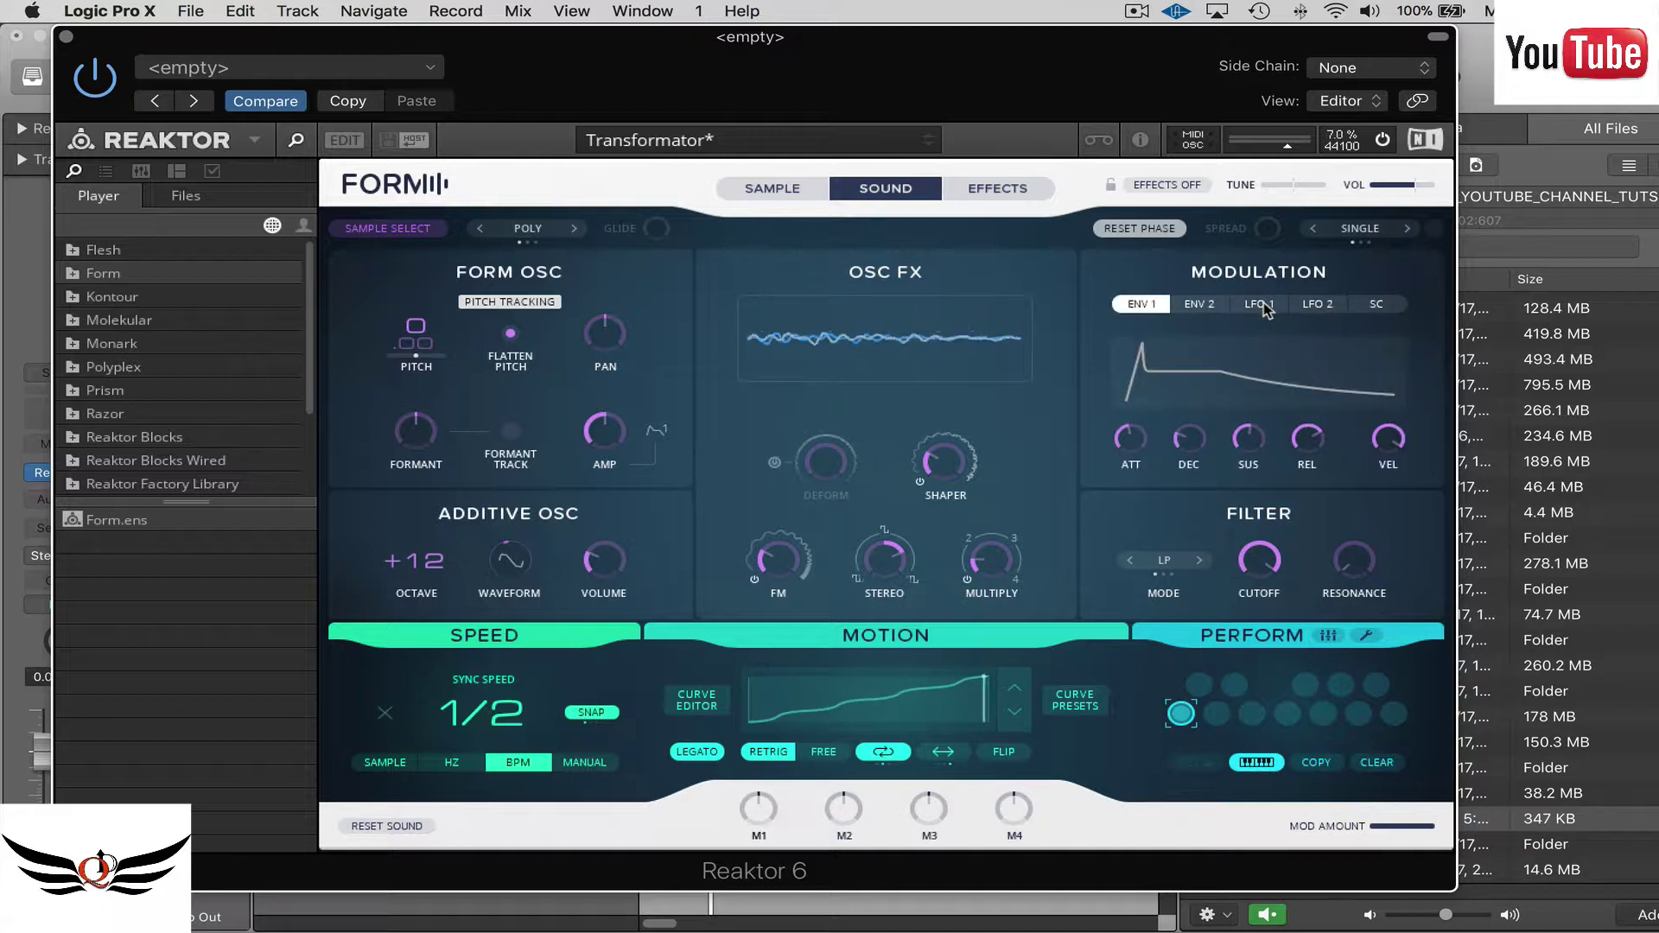
pyautogui.click(1275, 310)
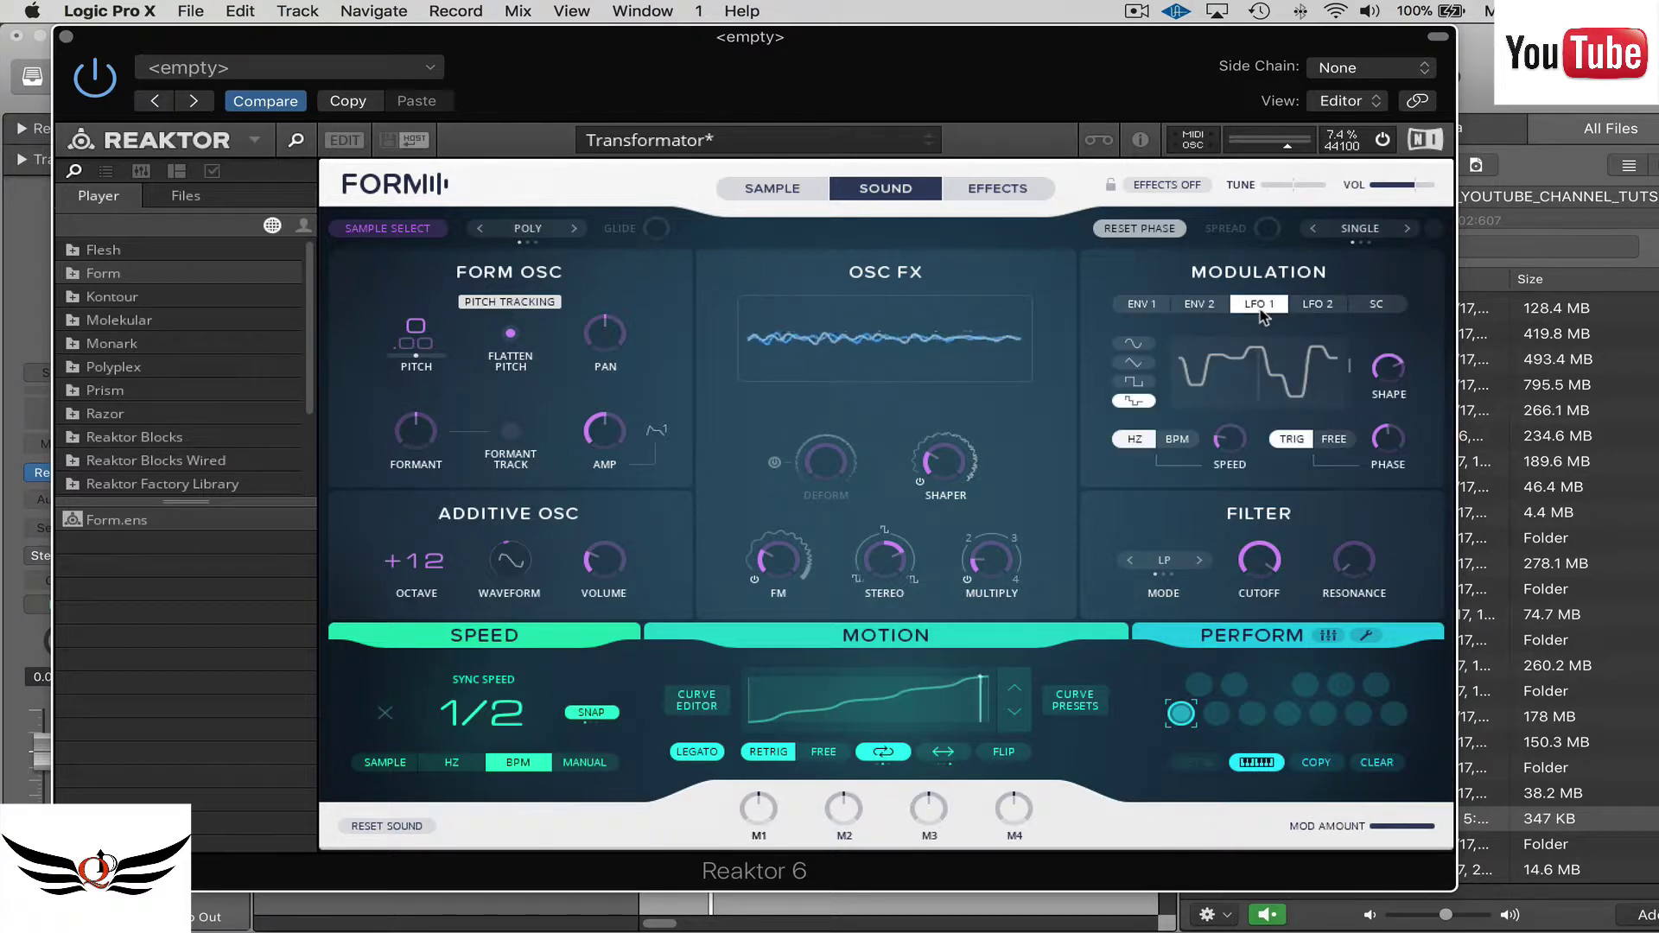
pyautogui.click(1210, 308)
pyautogui.moveTo(1130, 438); pyautogui.dragTo(1129, 428)
pyautogui.moveTo(1248, 438); pyautogui.dragTo(1248, 452)
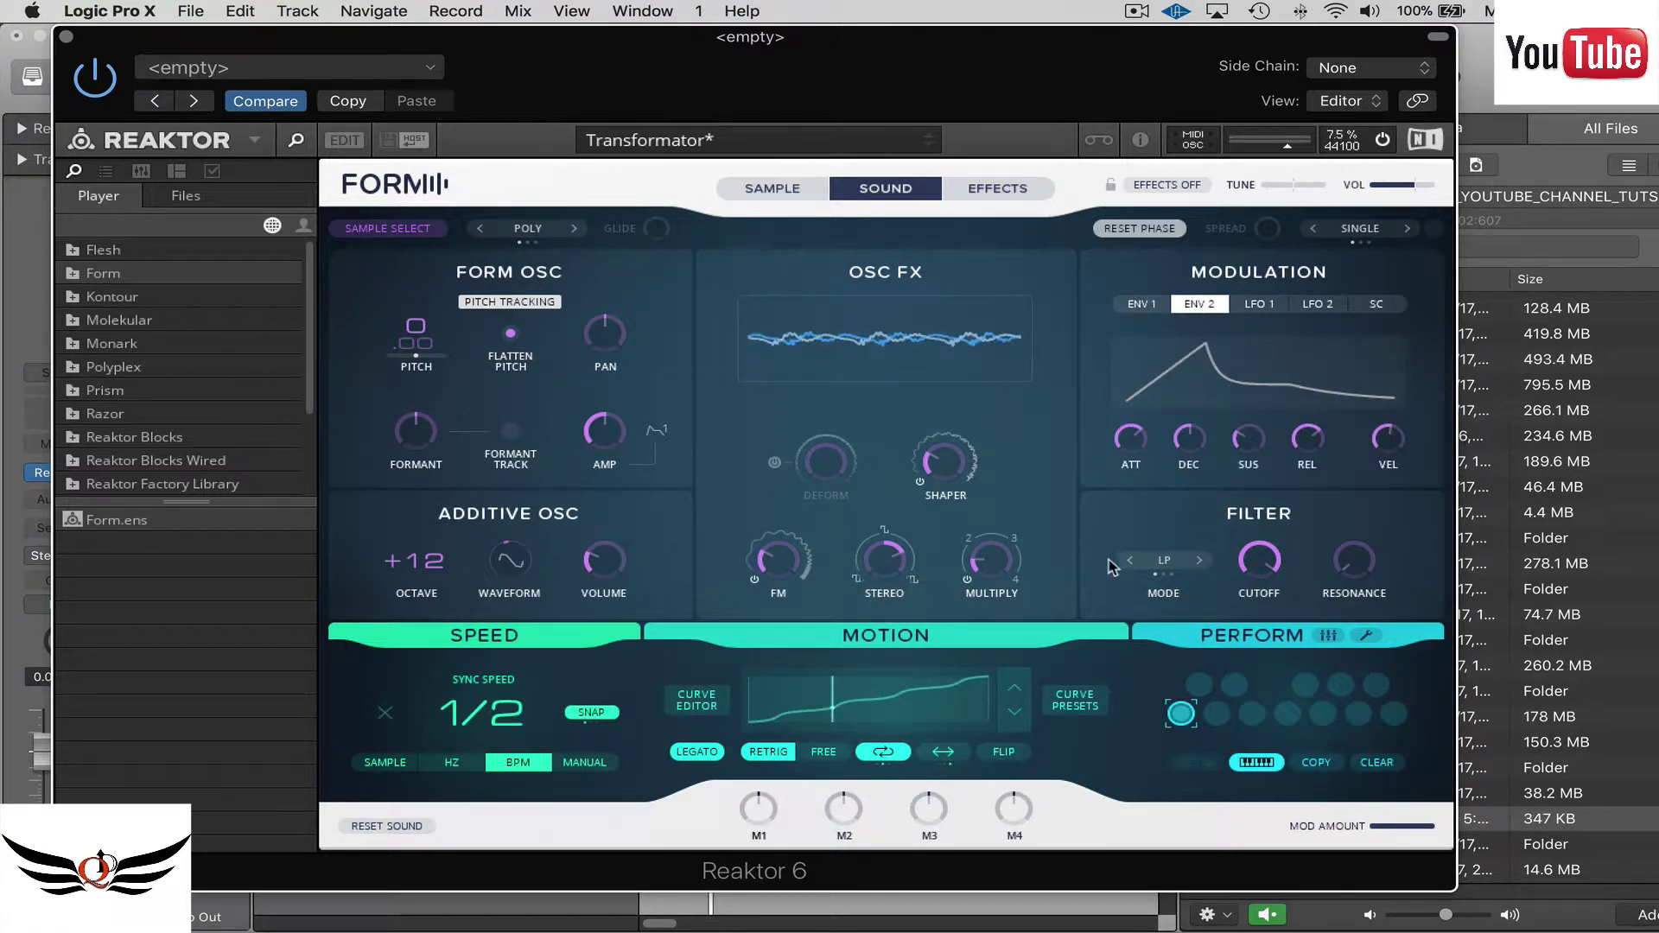
# Lower the low-pass filter's cutoff to 2.64 kHz and raise its resonance to 0.33.
pyautogui.moveTo(1275, 588)
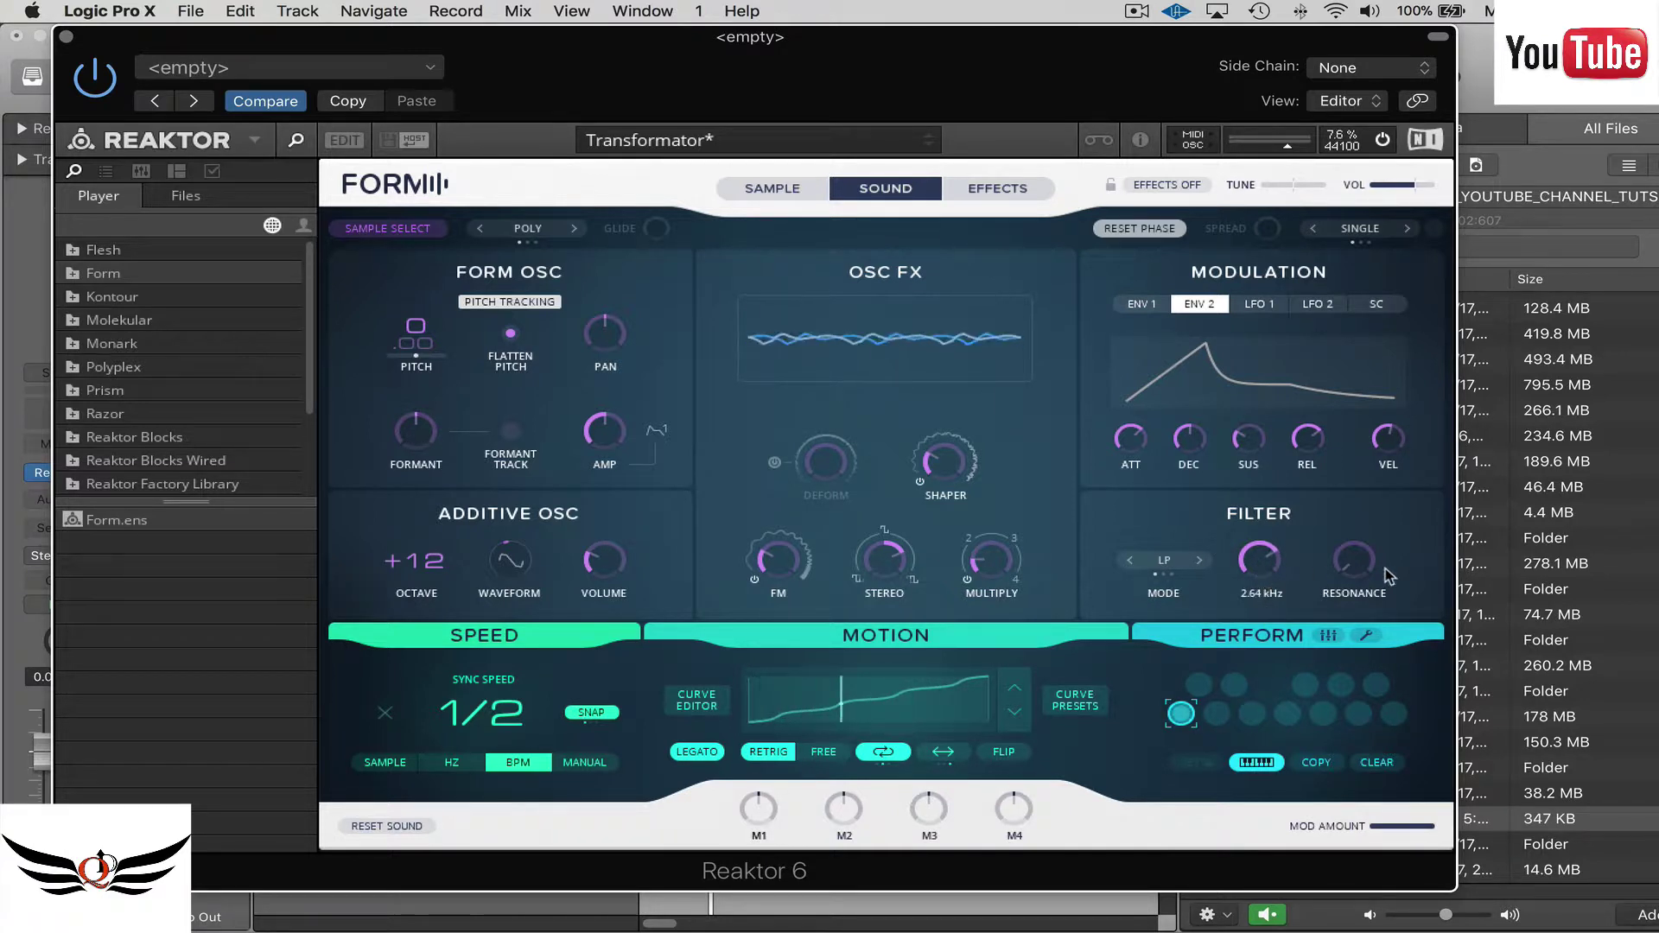
pyautogui.moveTo(1358, 557)
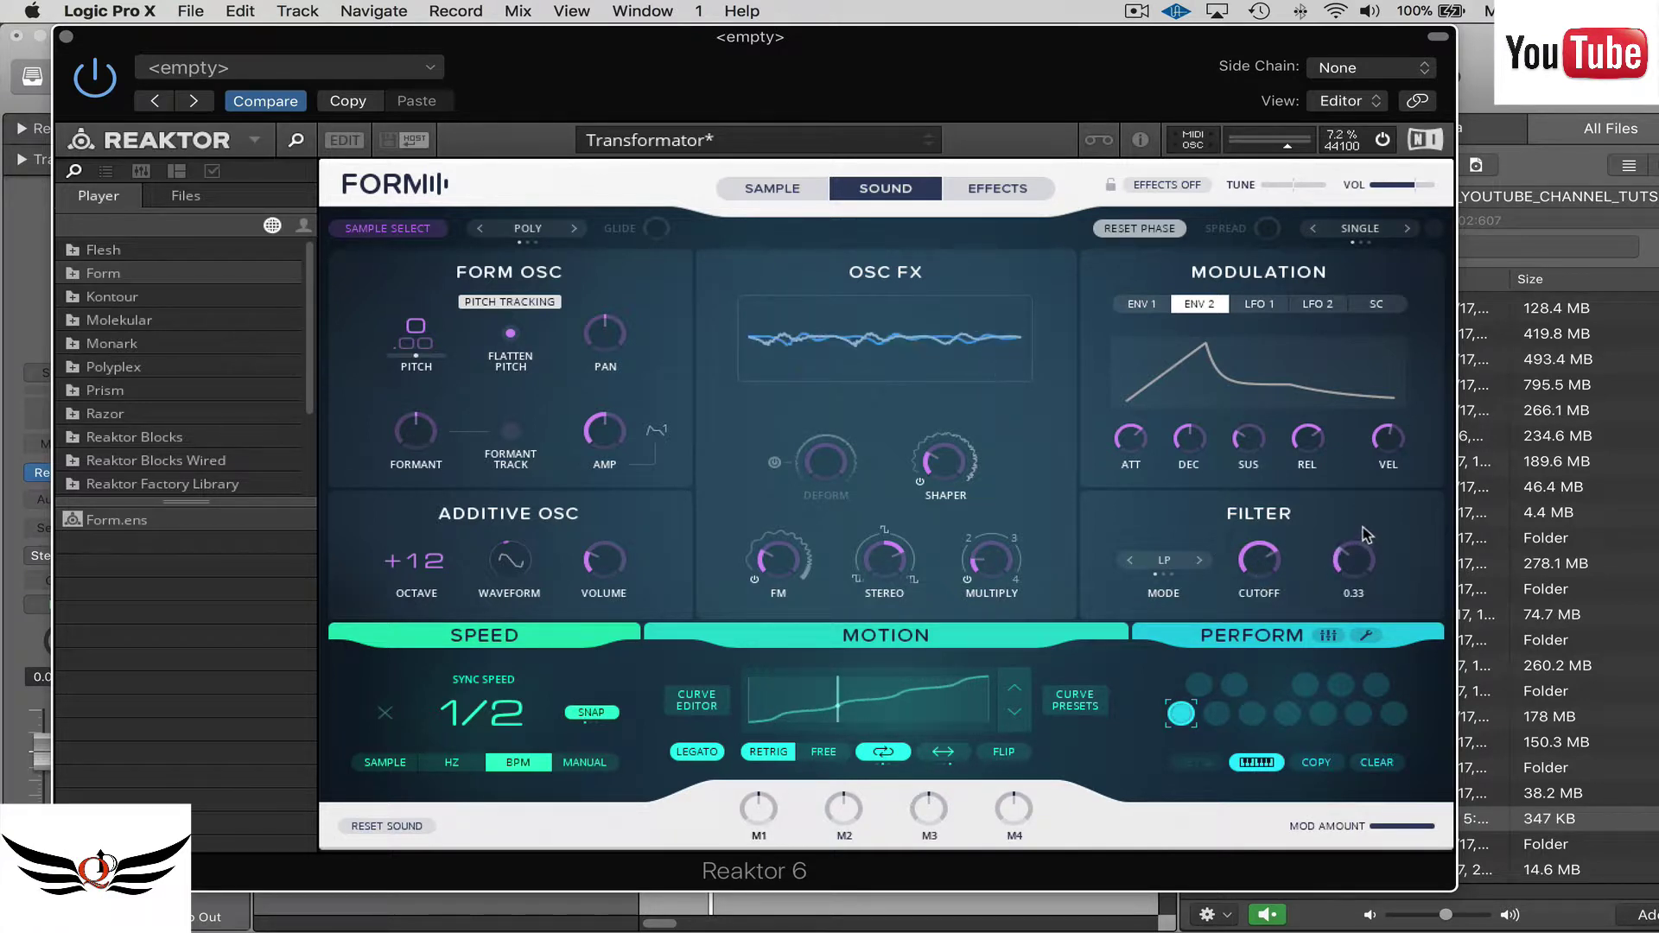
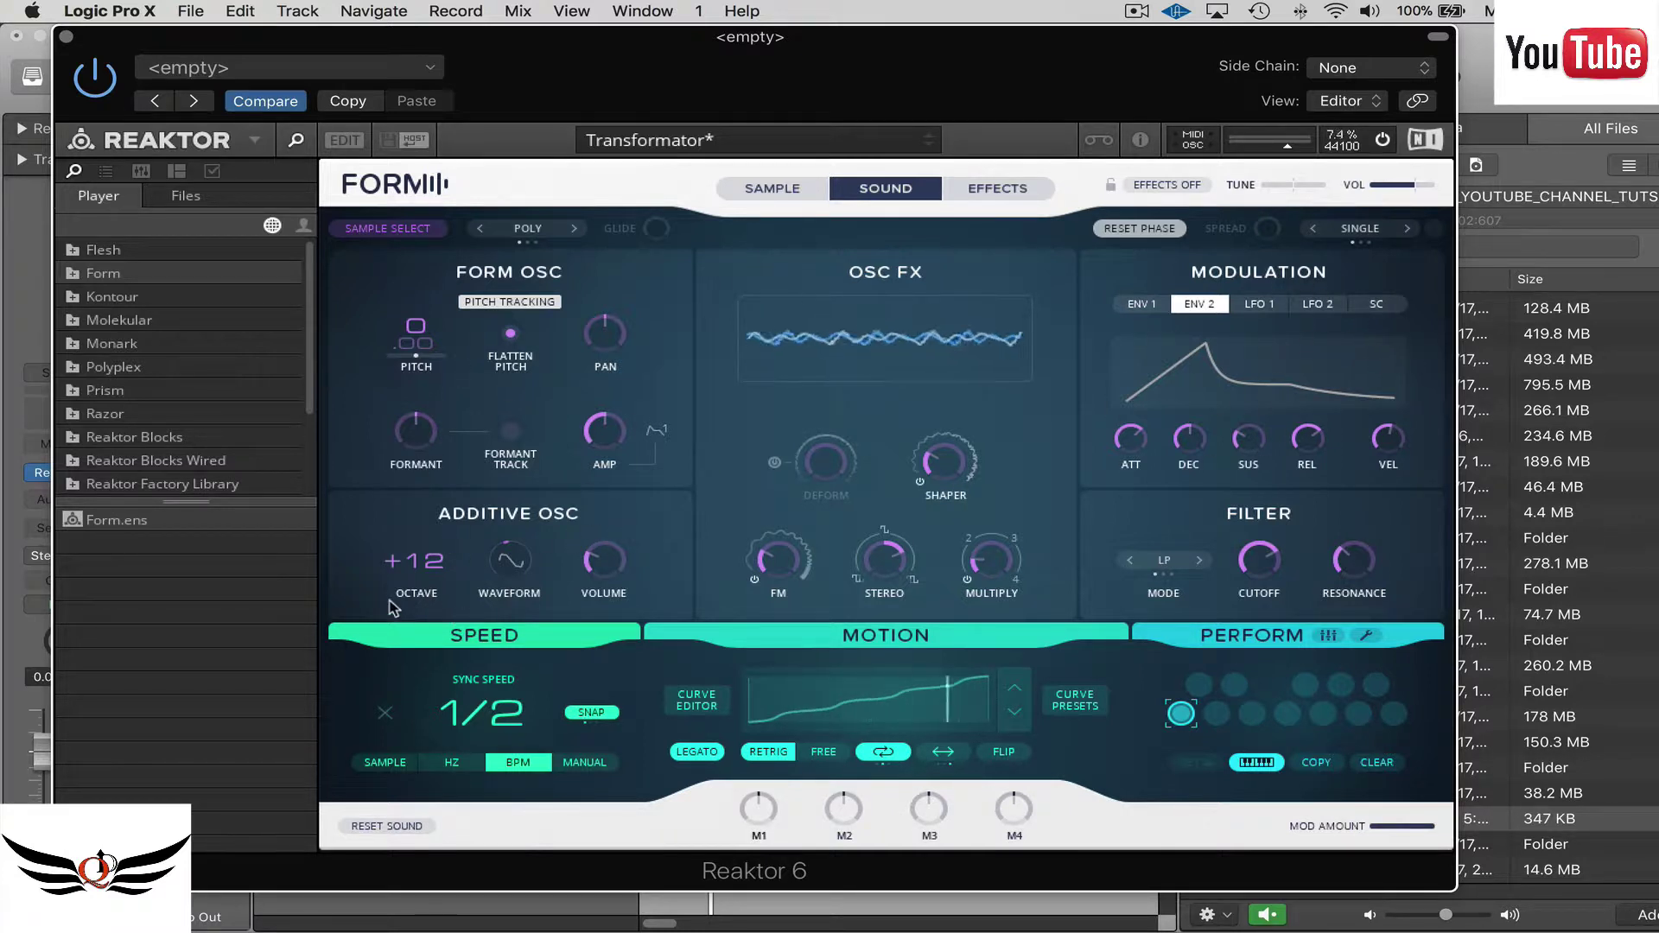
# Examine the modulation slots of the additive oscillator's Waveform control and the oscillator effects.
pyautogui.moveTo(596, 595)
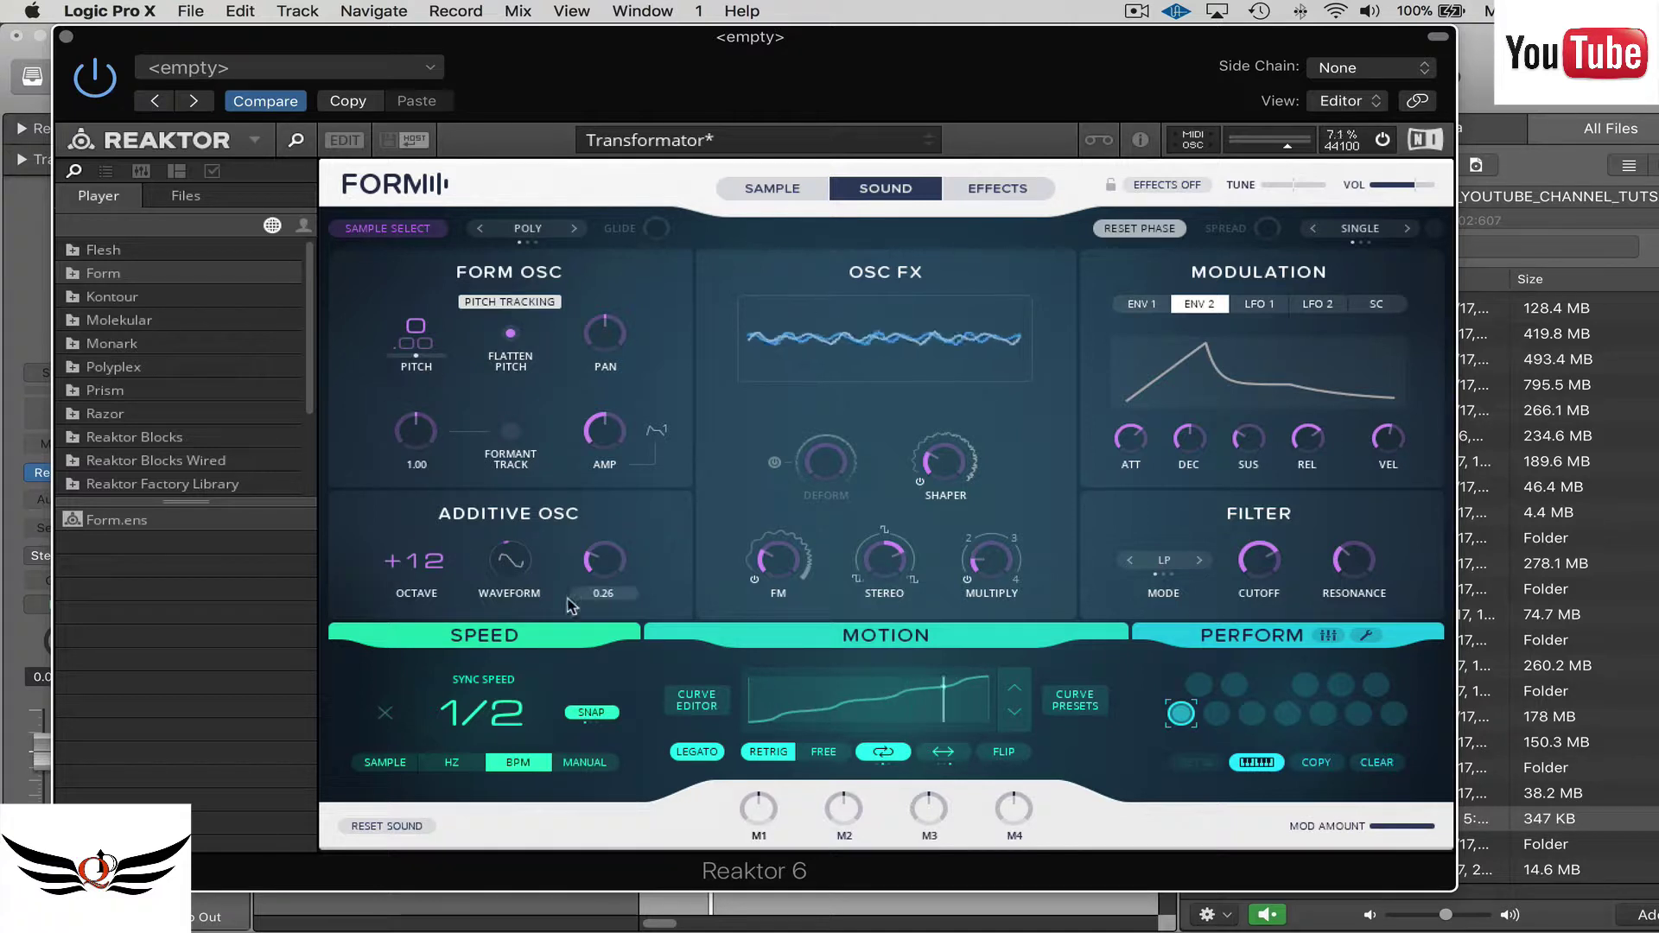
pyautogui.click(517, 596)
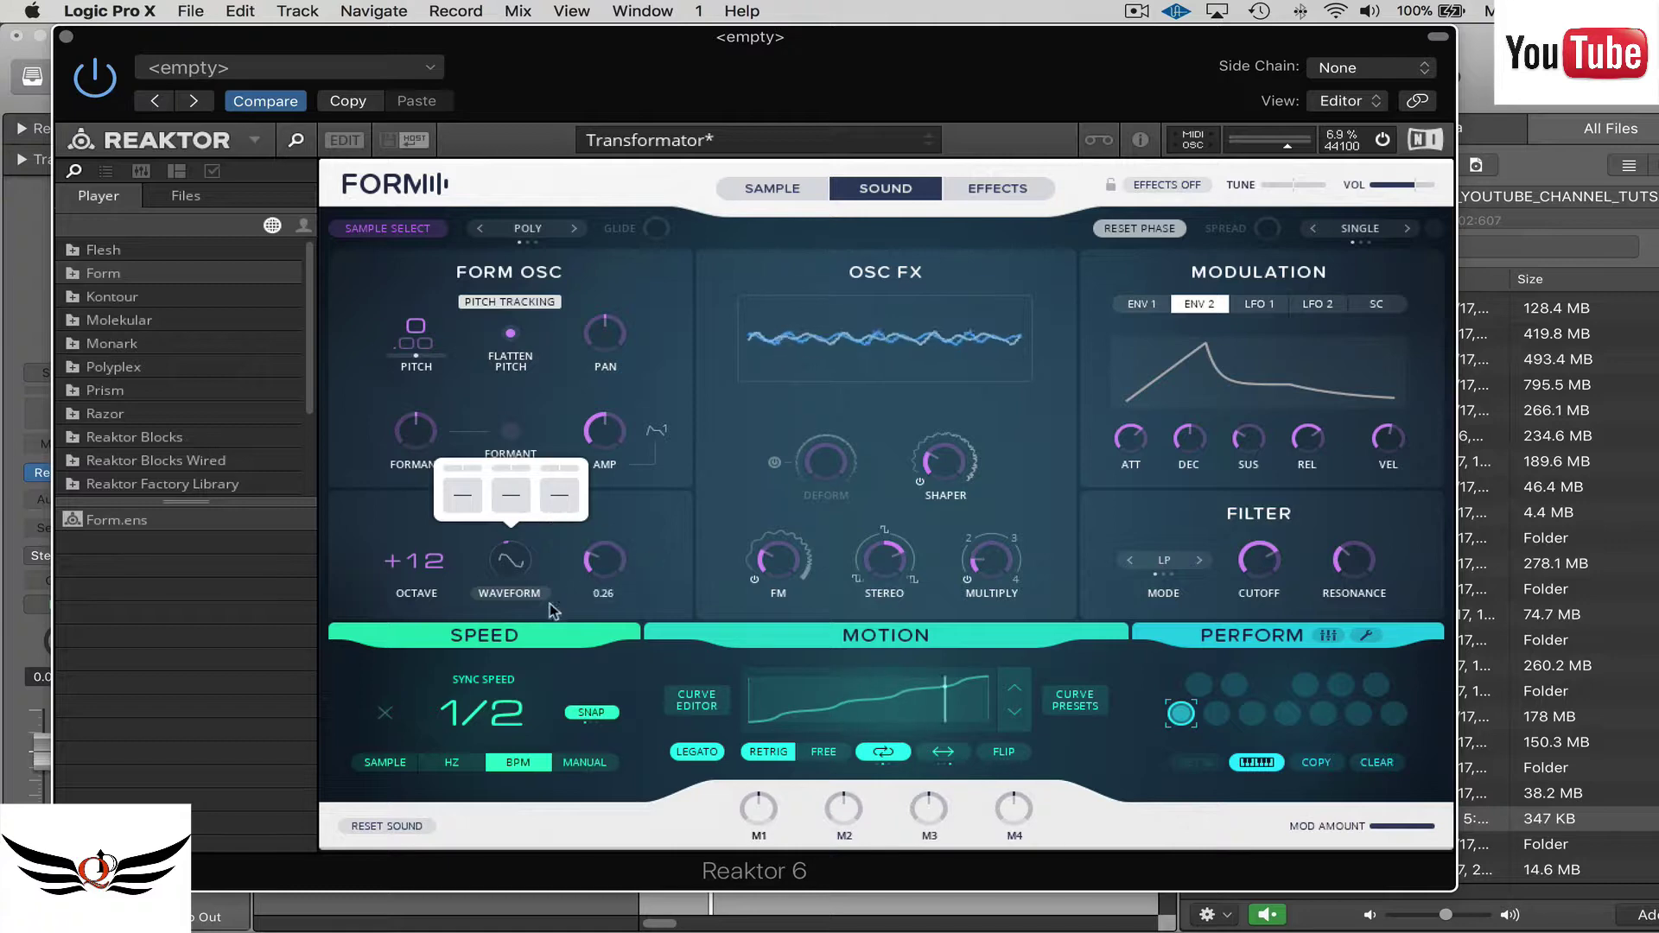
pyautogui.click(779, 593)
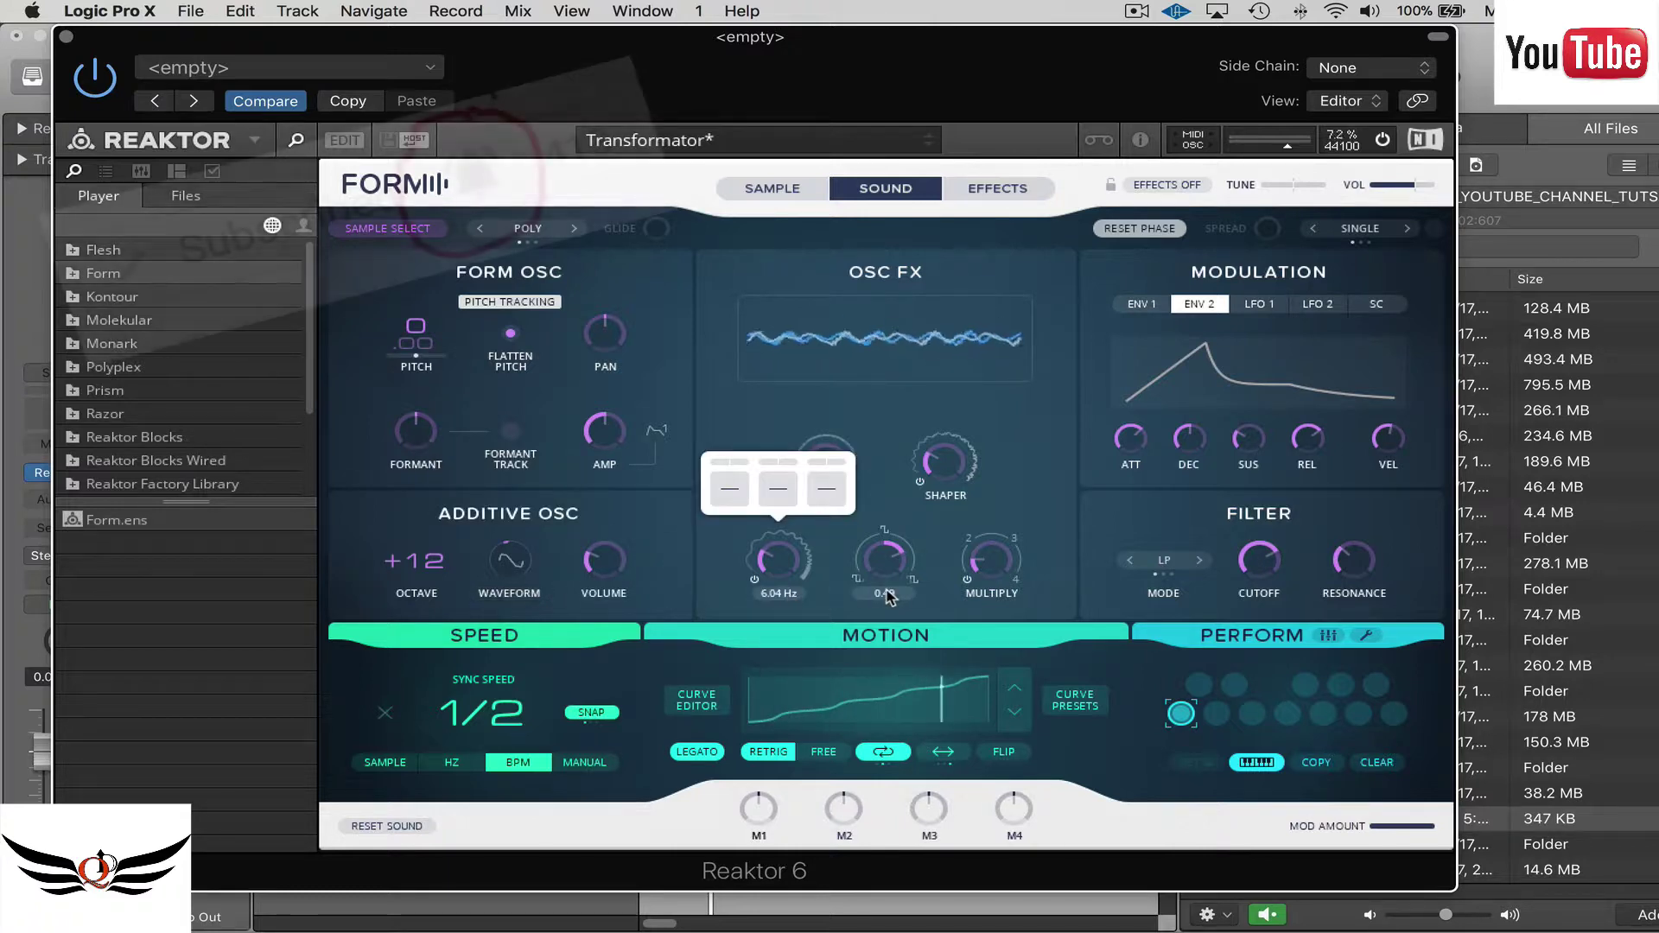
pyautogui.moveTo(984, 594)
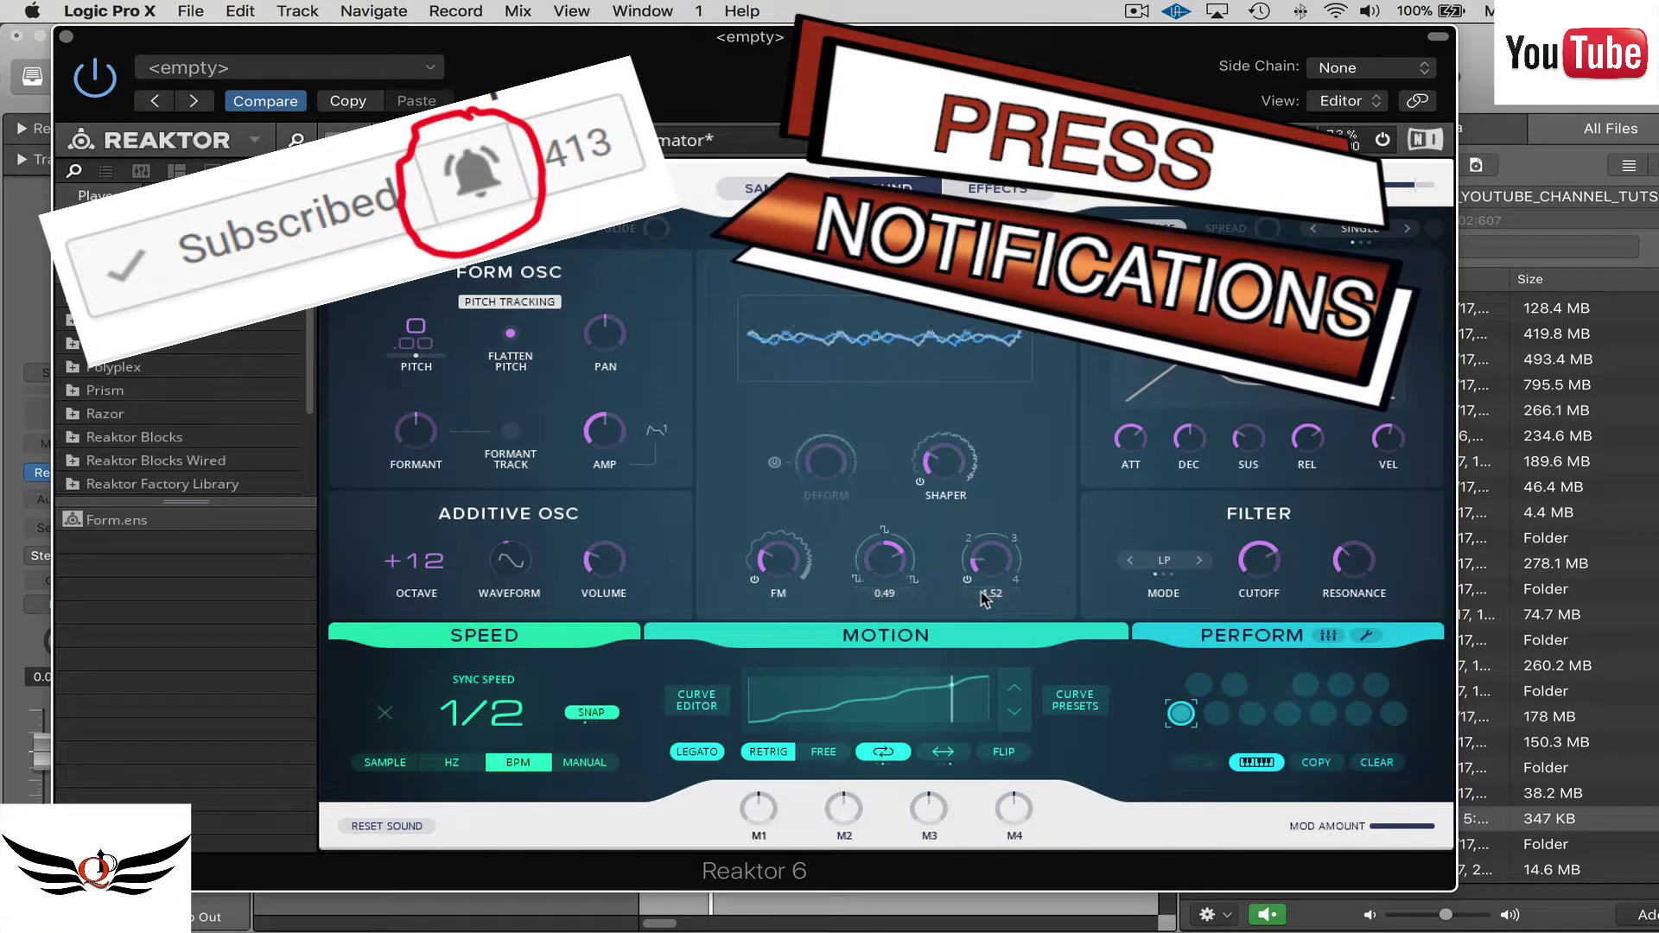
# Assign ENV 2 to the first modulation slot of the additive oscillator's Waveform and give it a positive modulation amount.
pyautogui.moveTo(516, 604)
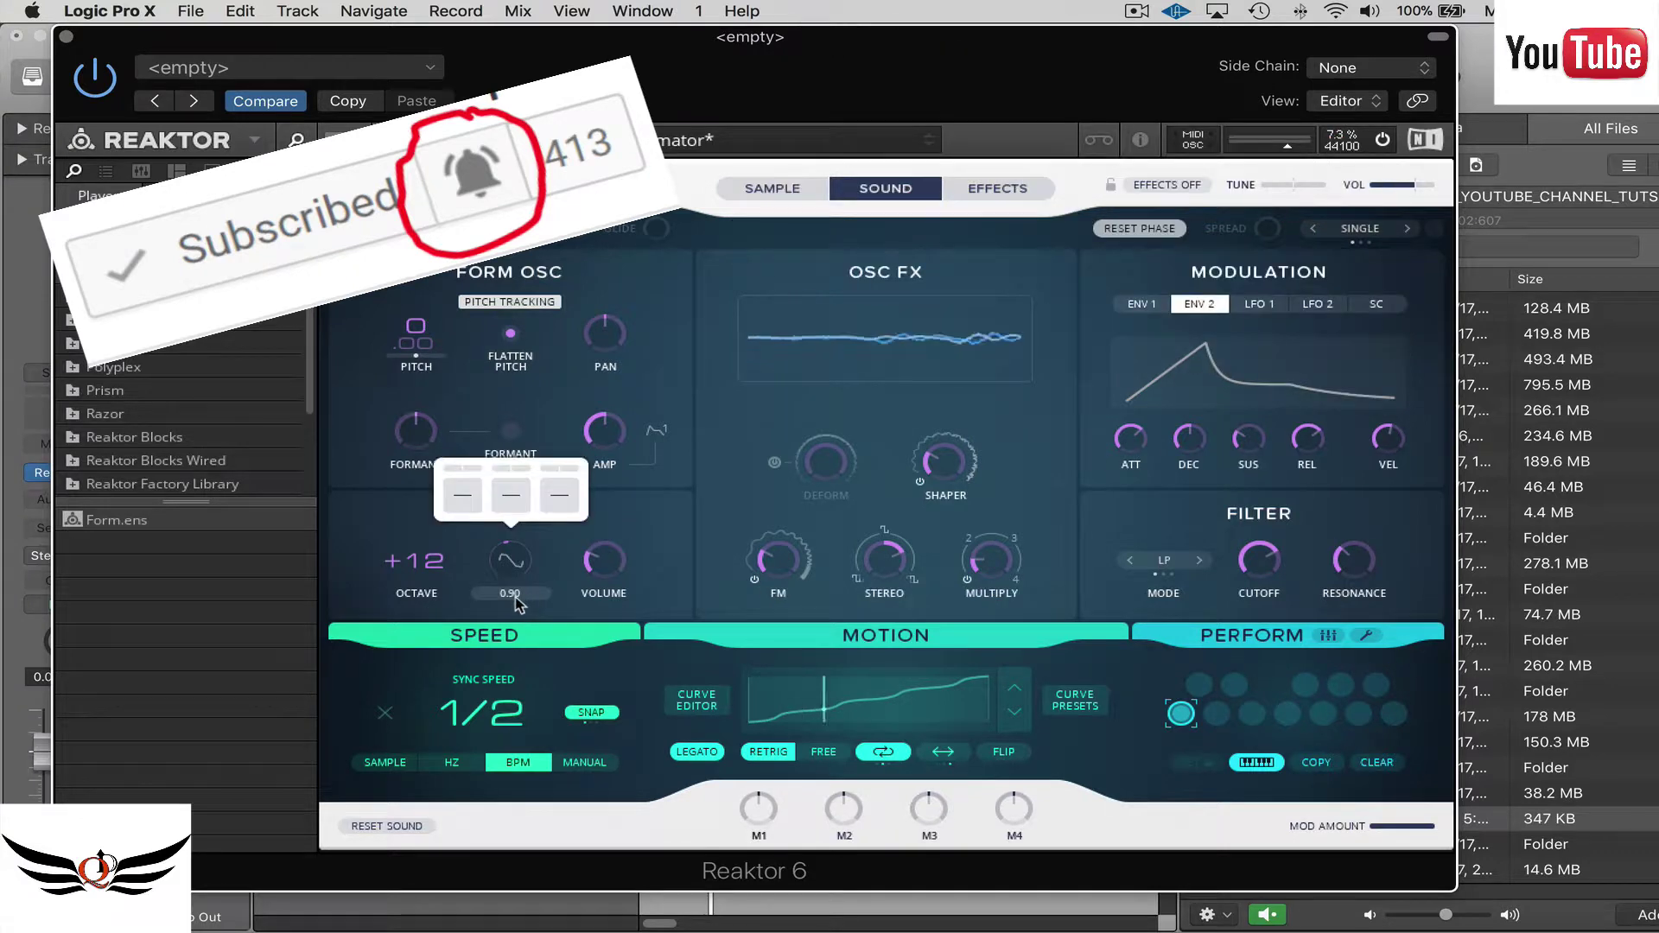
pyautogui.click(464, 496)
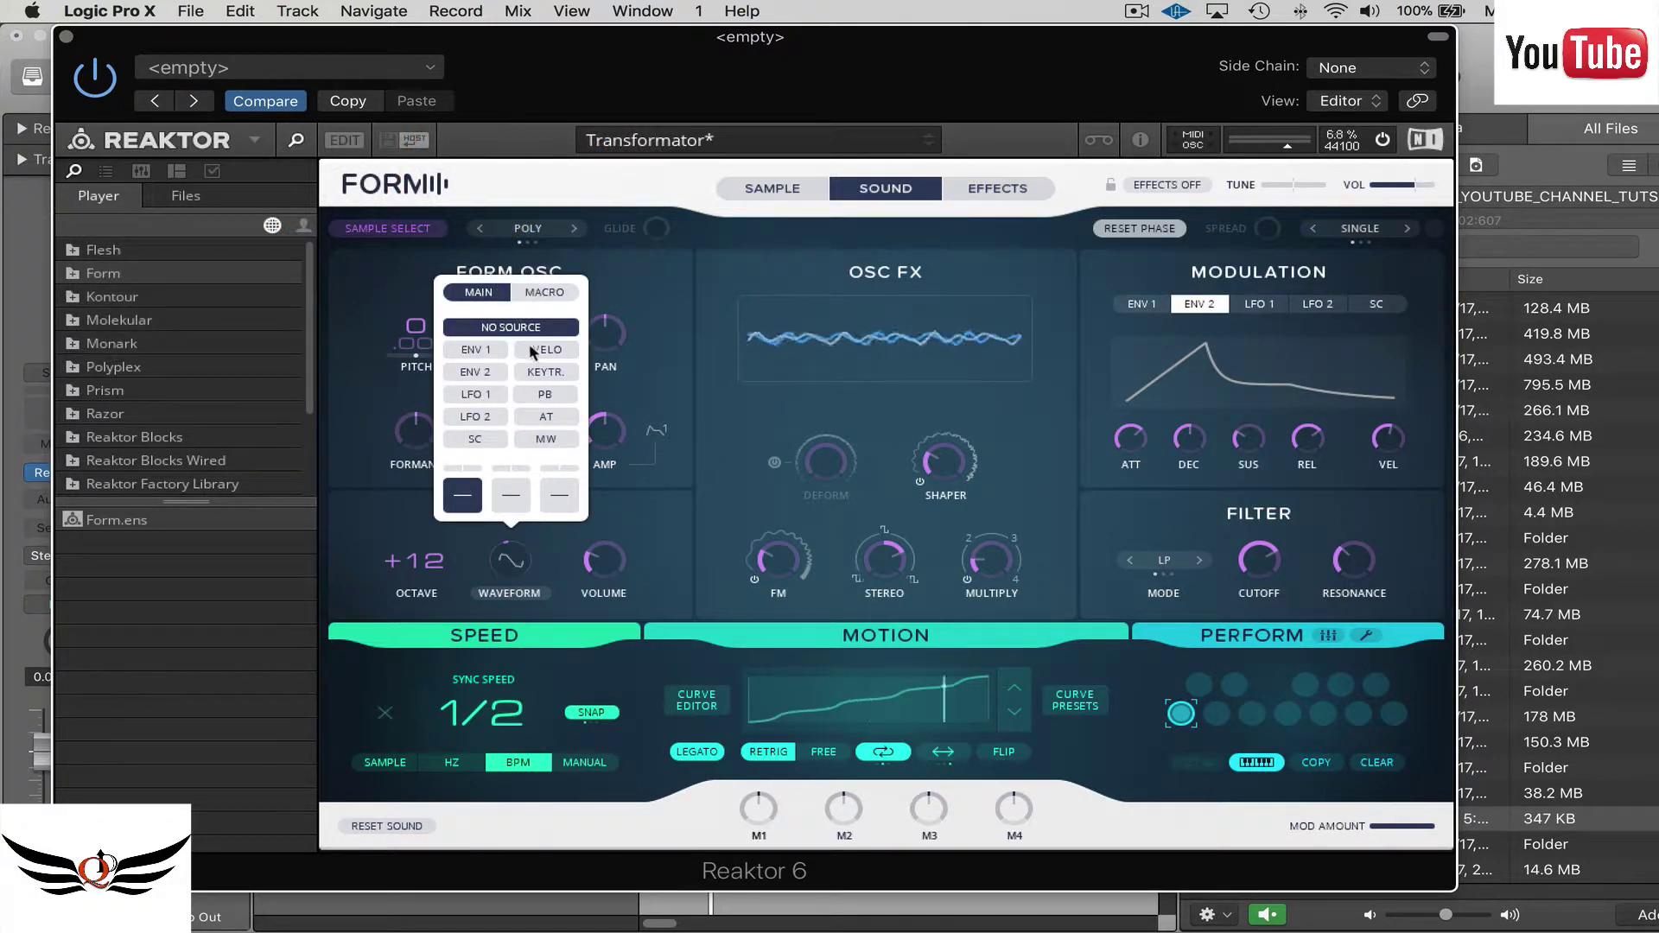
pyautogui.click(480, 373)
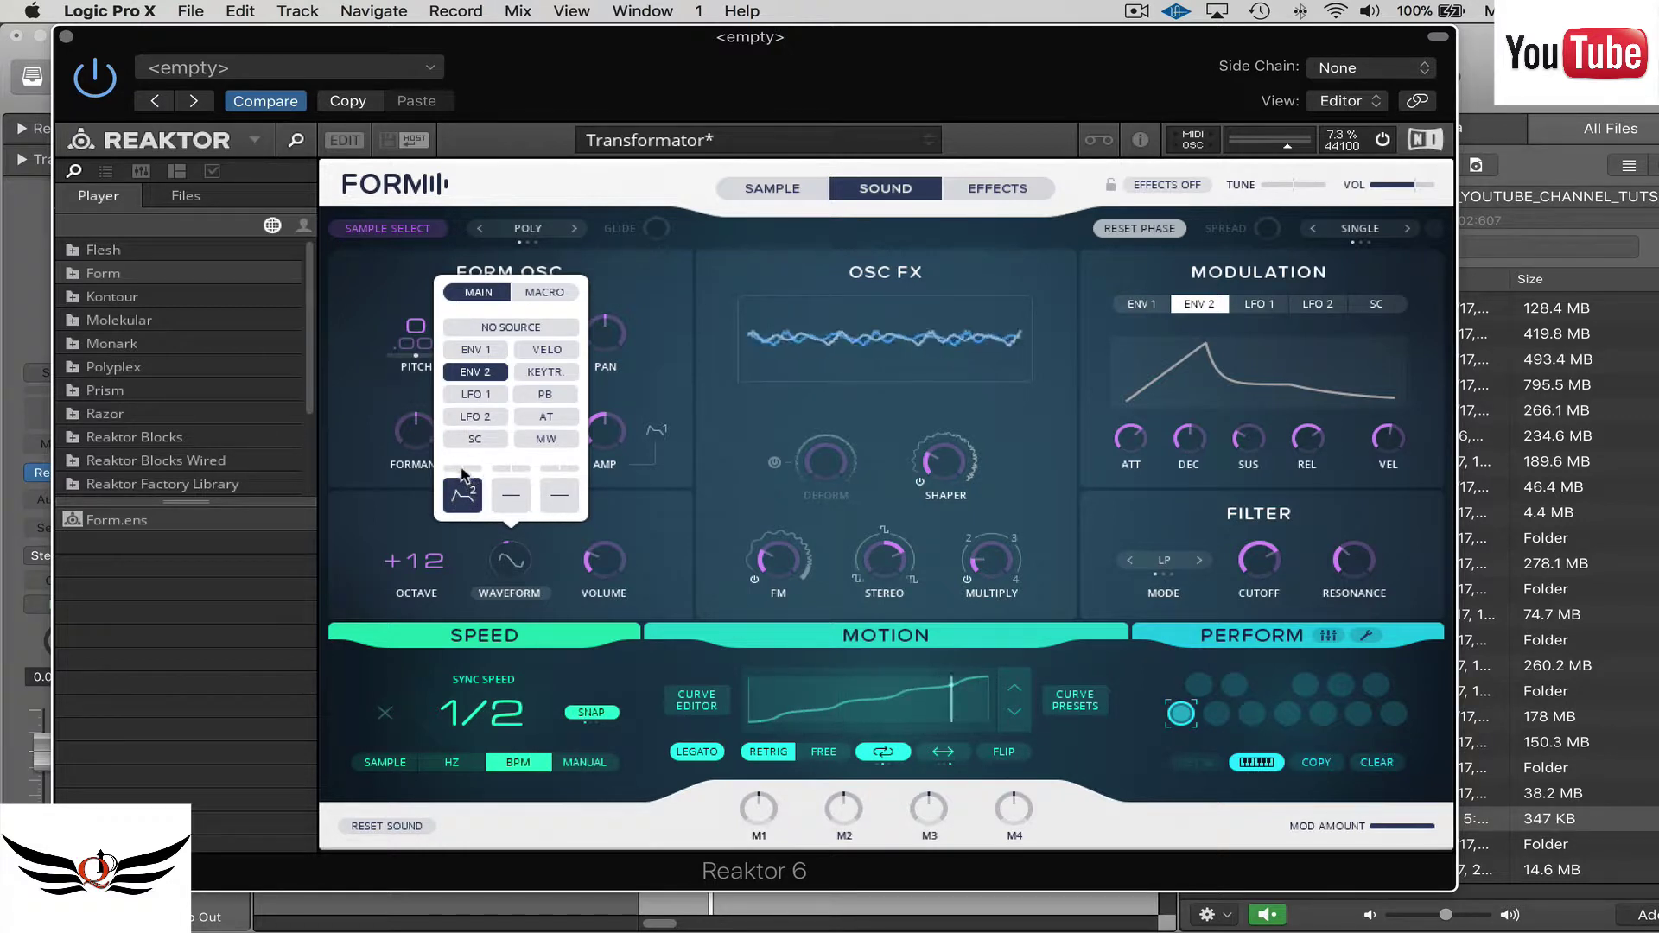
pyautogui.moveTo(463, 476); pyautogui.dragTo(474, 471)
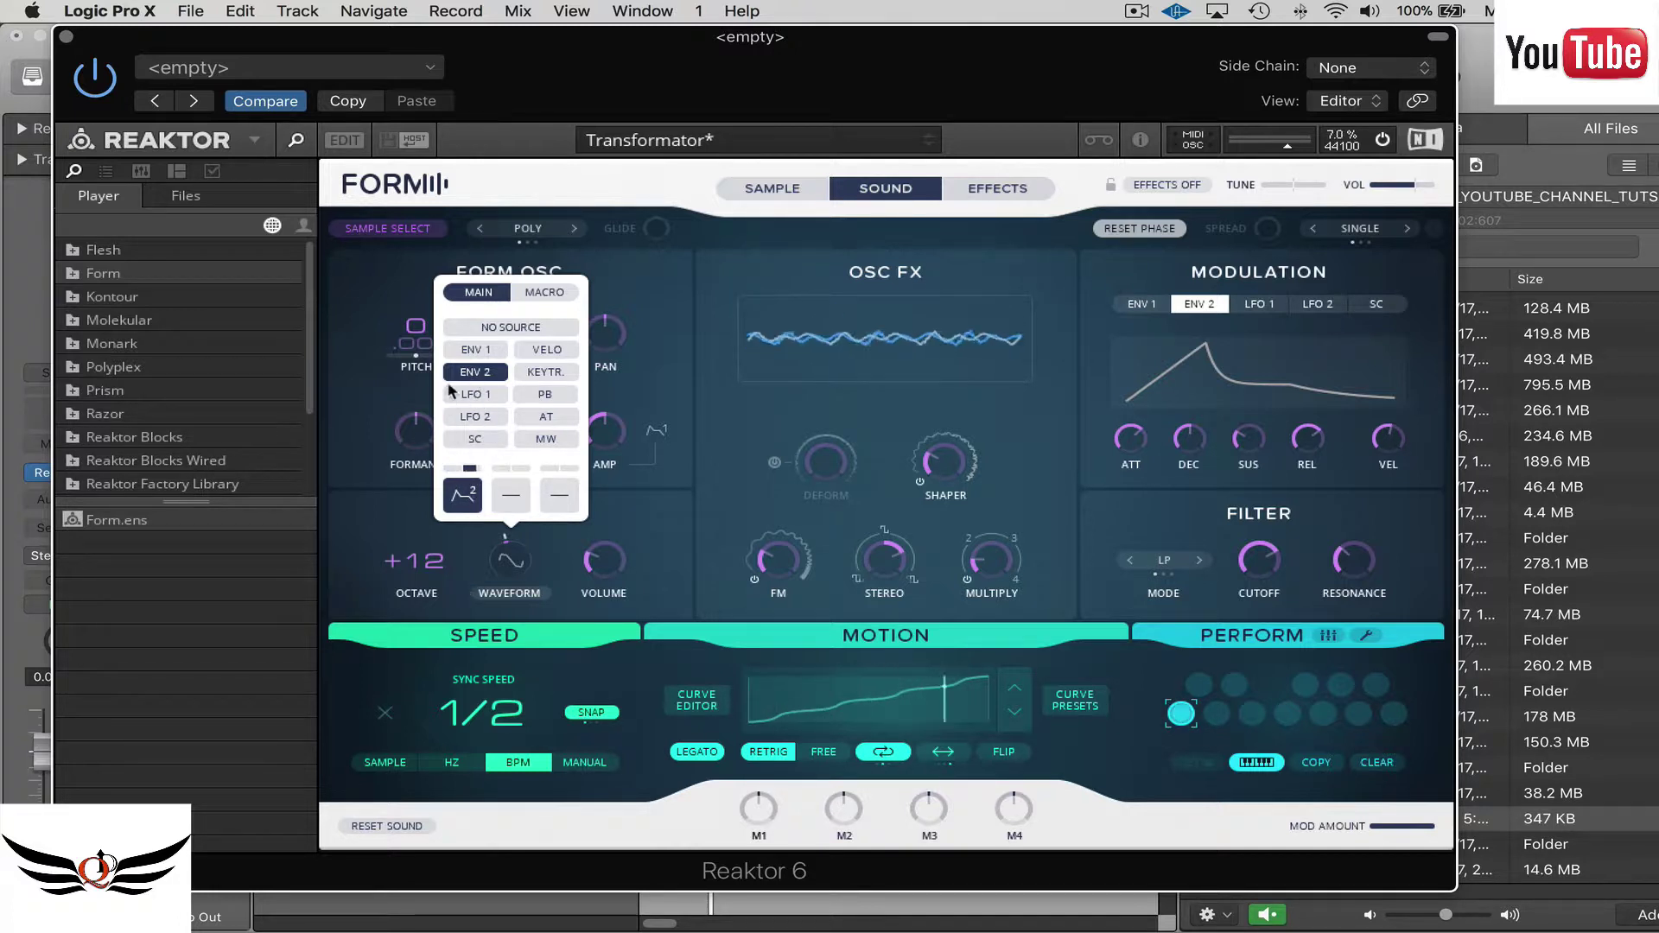
pyautogui.moveTo(469, 471); pyautogui.dragTo(465, 473)
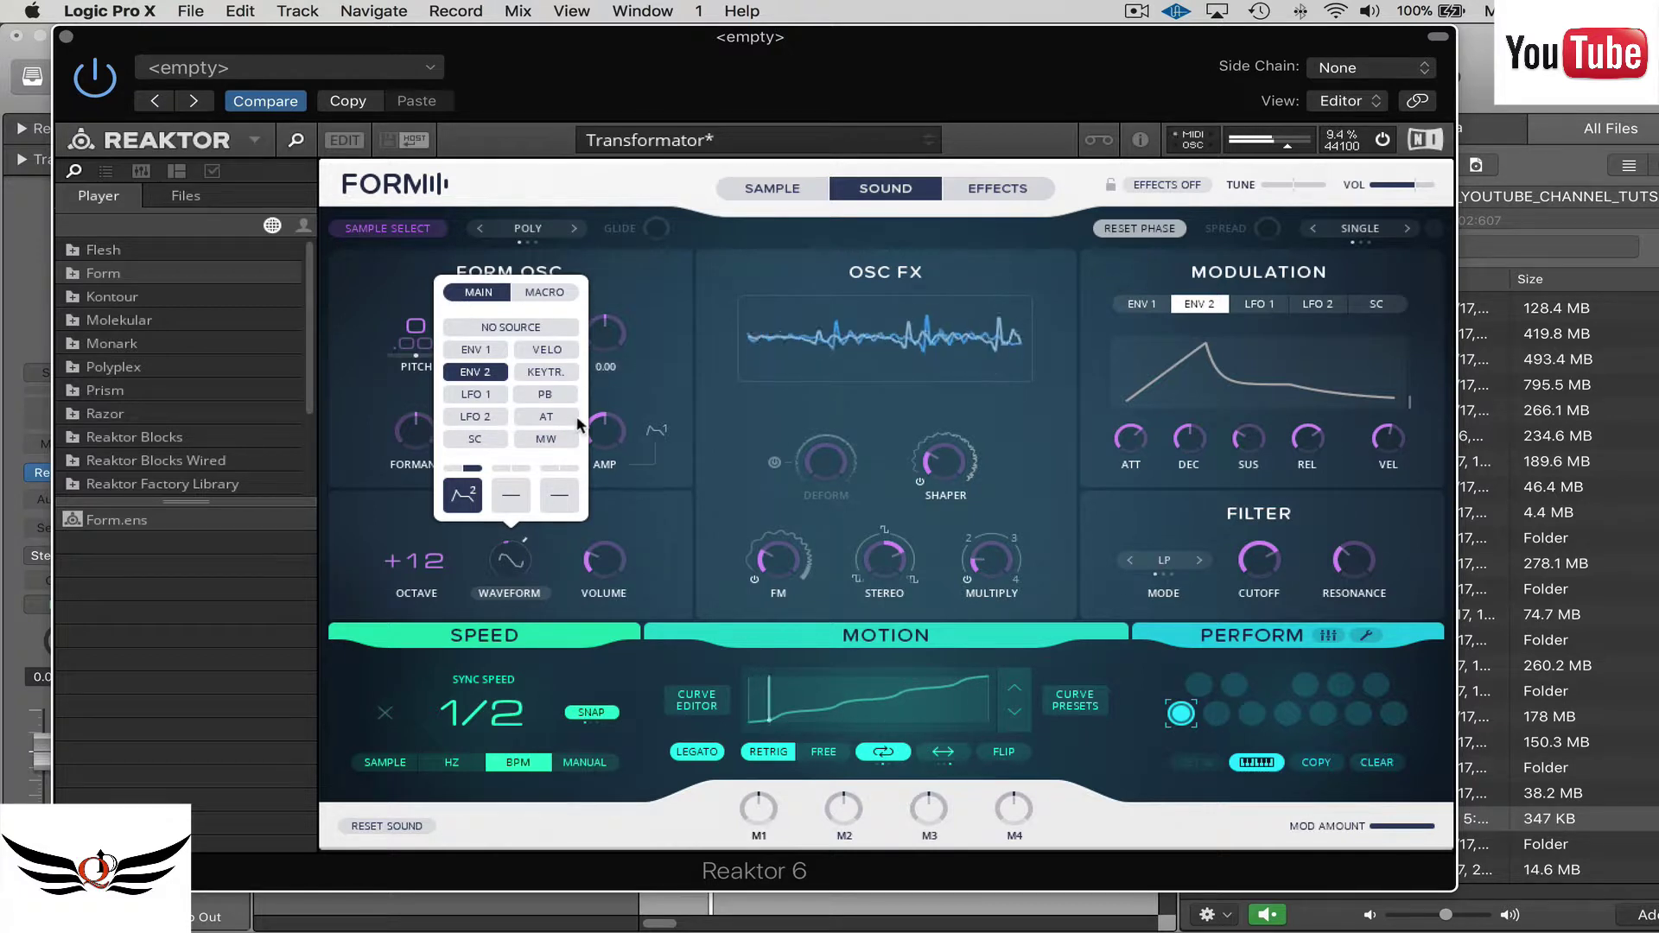
pyautogui.click(400, 302)
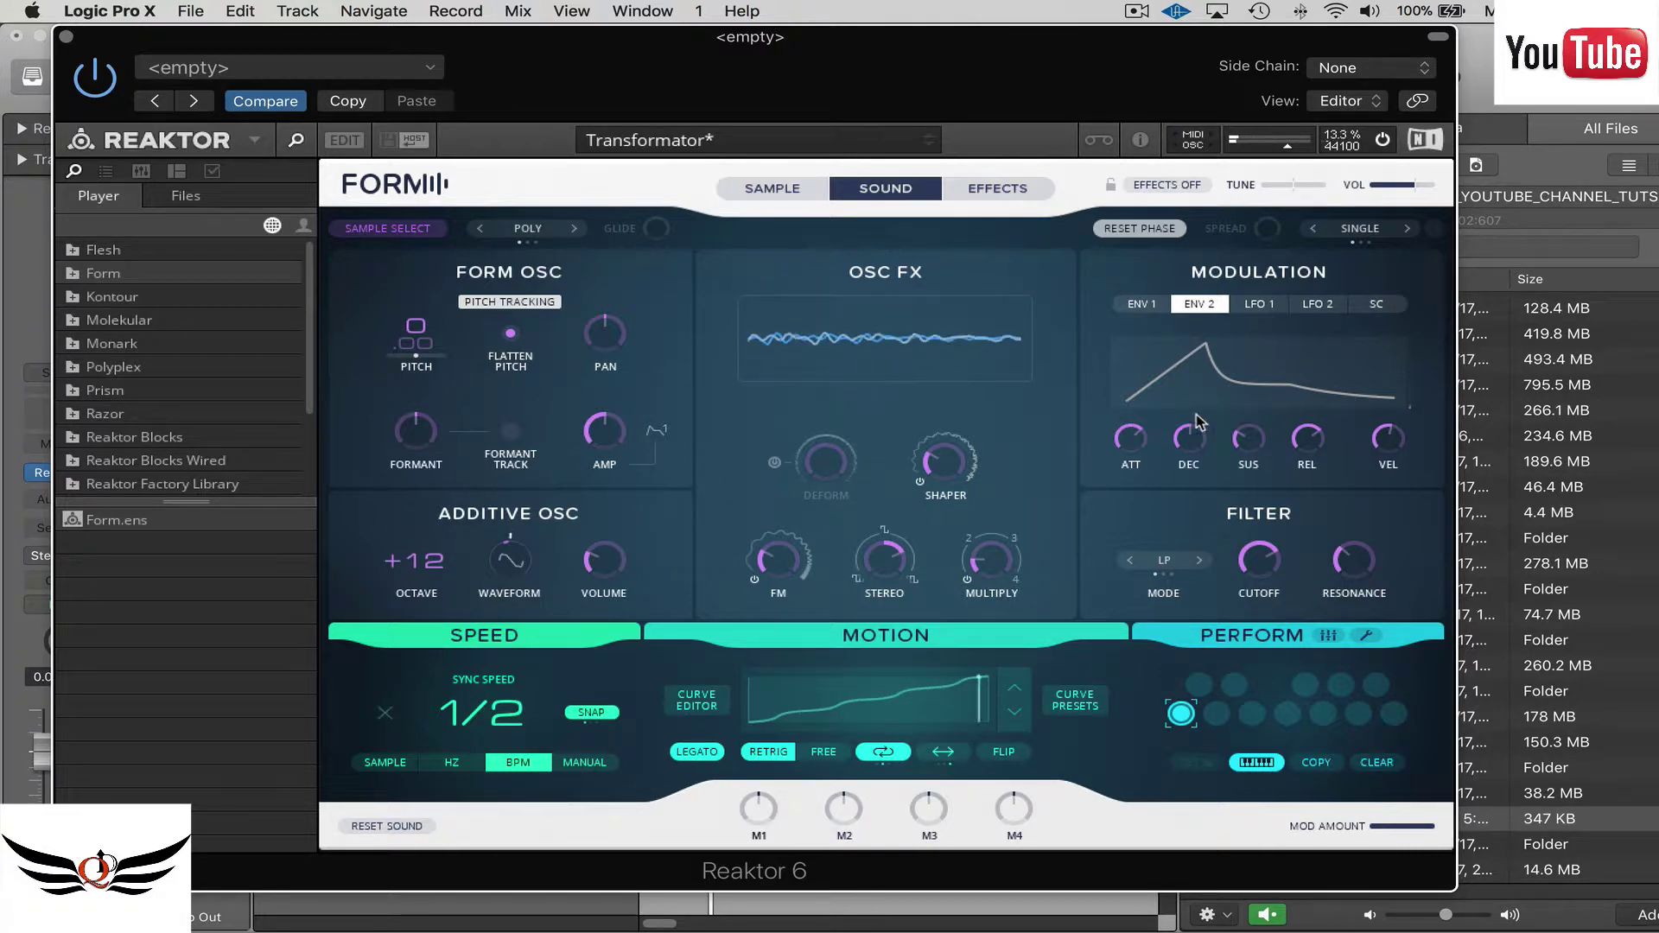
# Lengthen the attack of ENV 2 and raise the additive oscillator's volume.
pyautogui.moveTo(1126, 448)
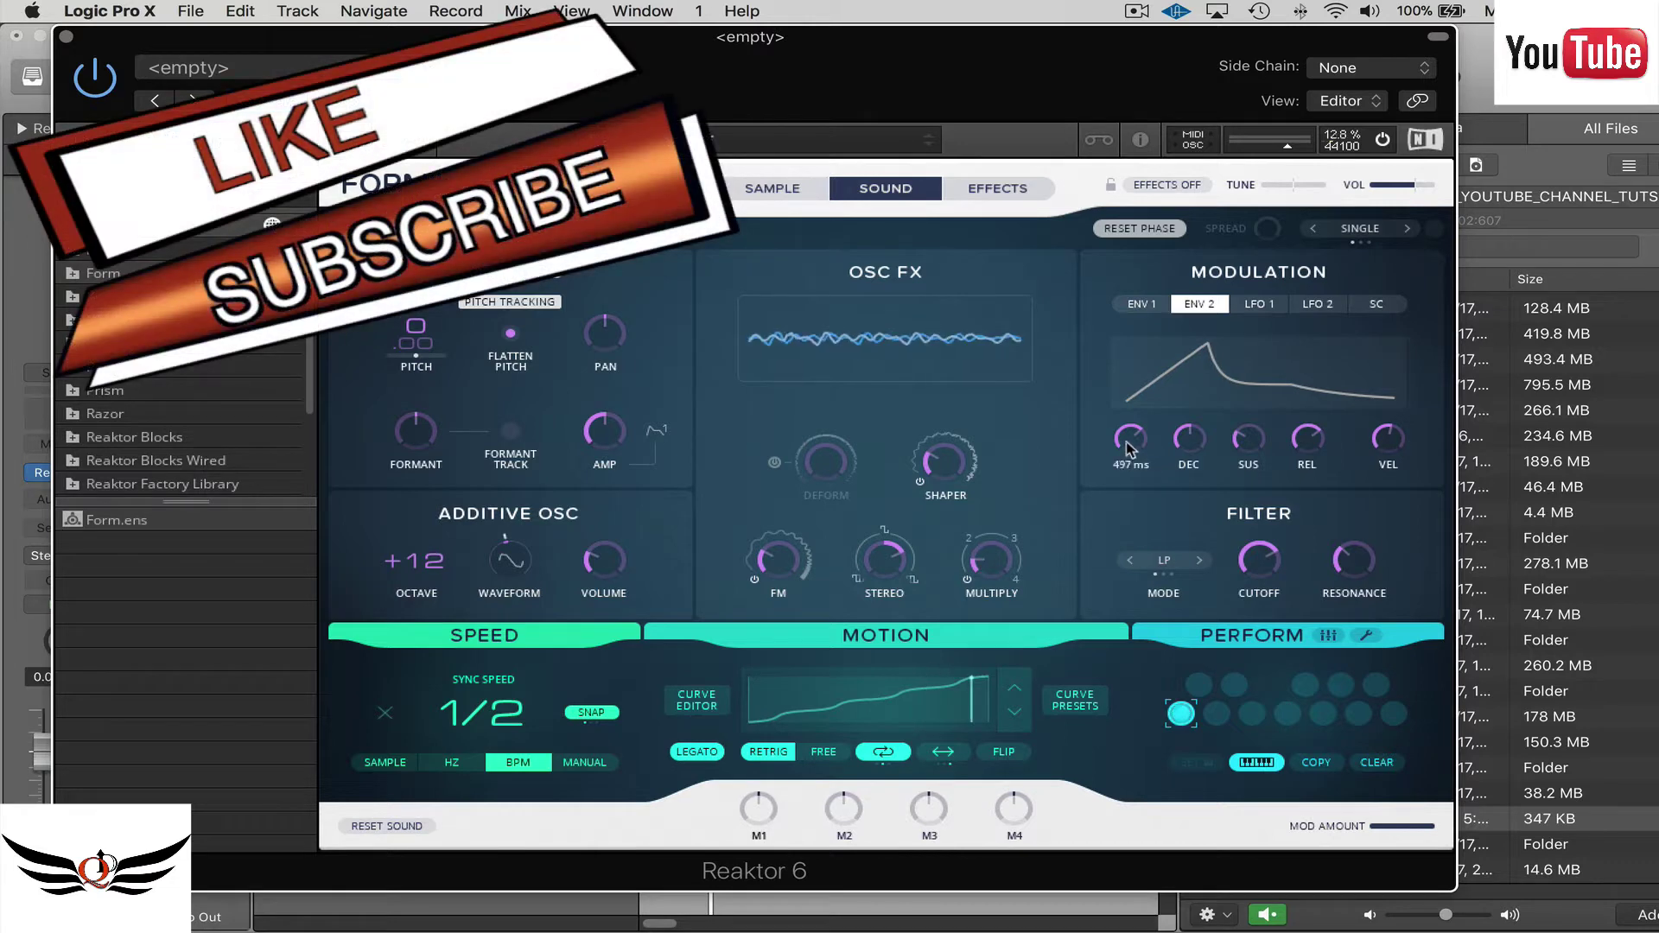
pyautogui.moveTo(1126, 448); pyautogui.dragTo(1127, 420)
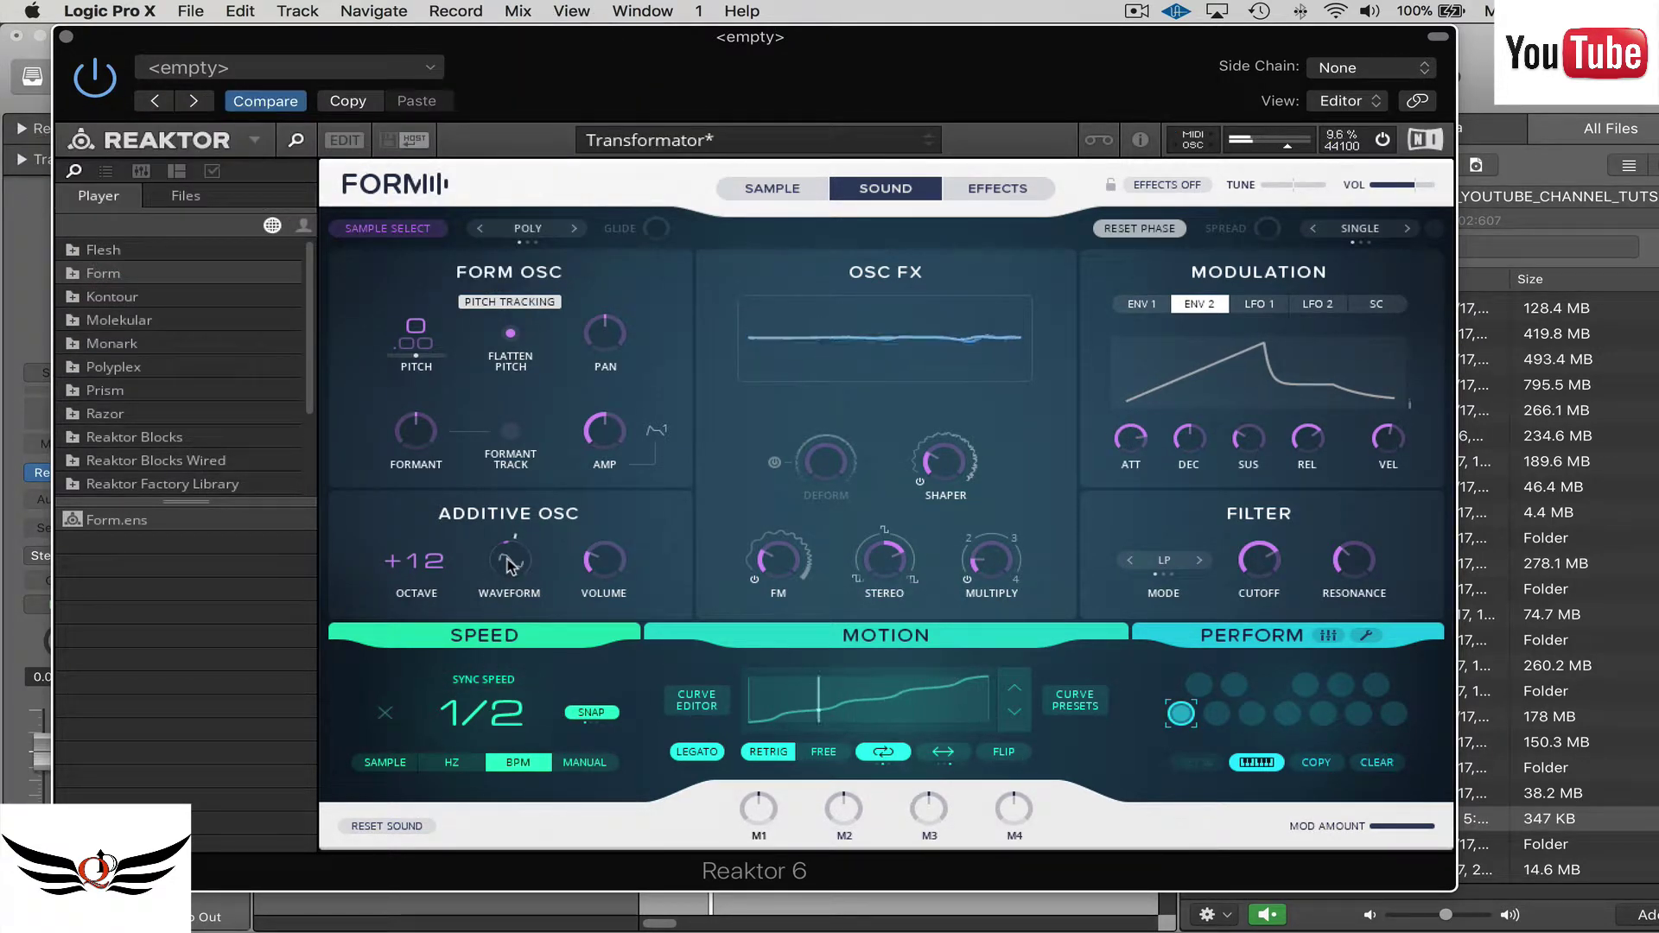
pyautogui.scroll(3, 510, 562)
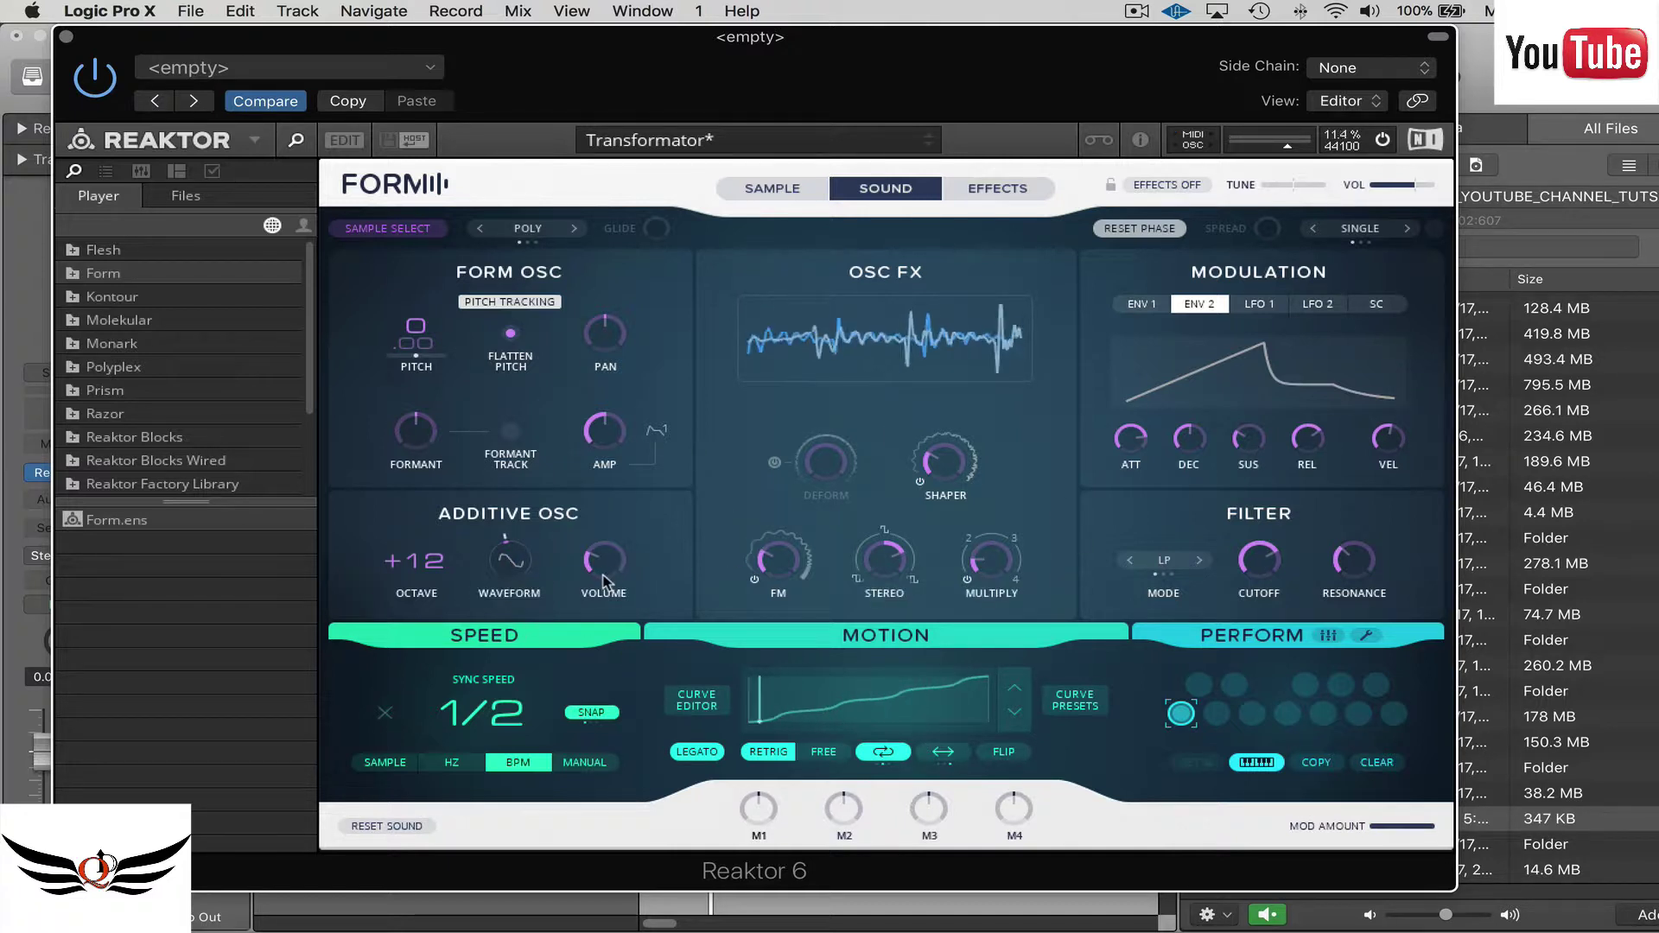
pyautogui.moveTo(605, 582); pyautogui.dragTo(614, 521)
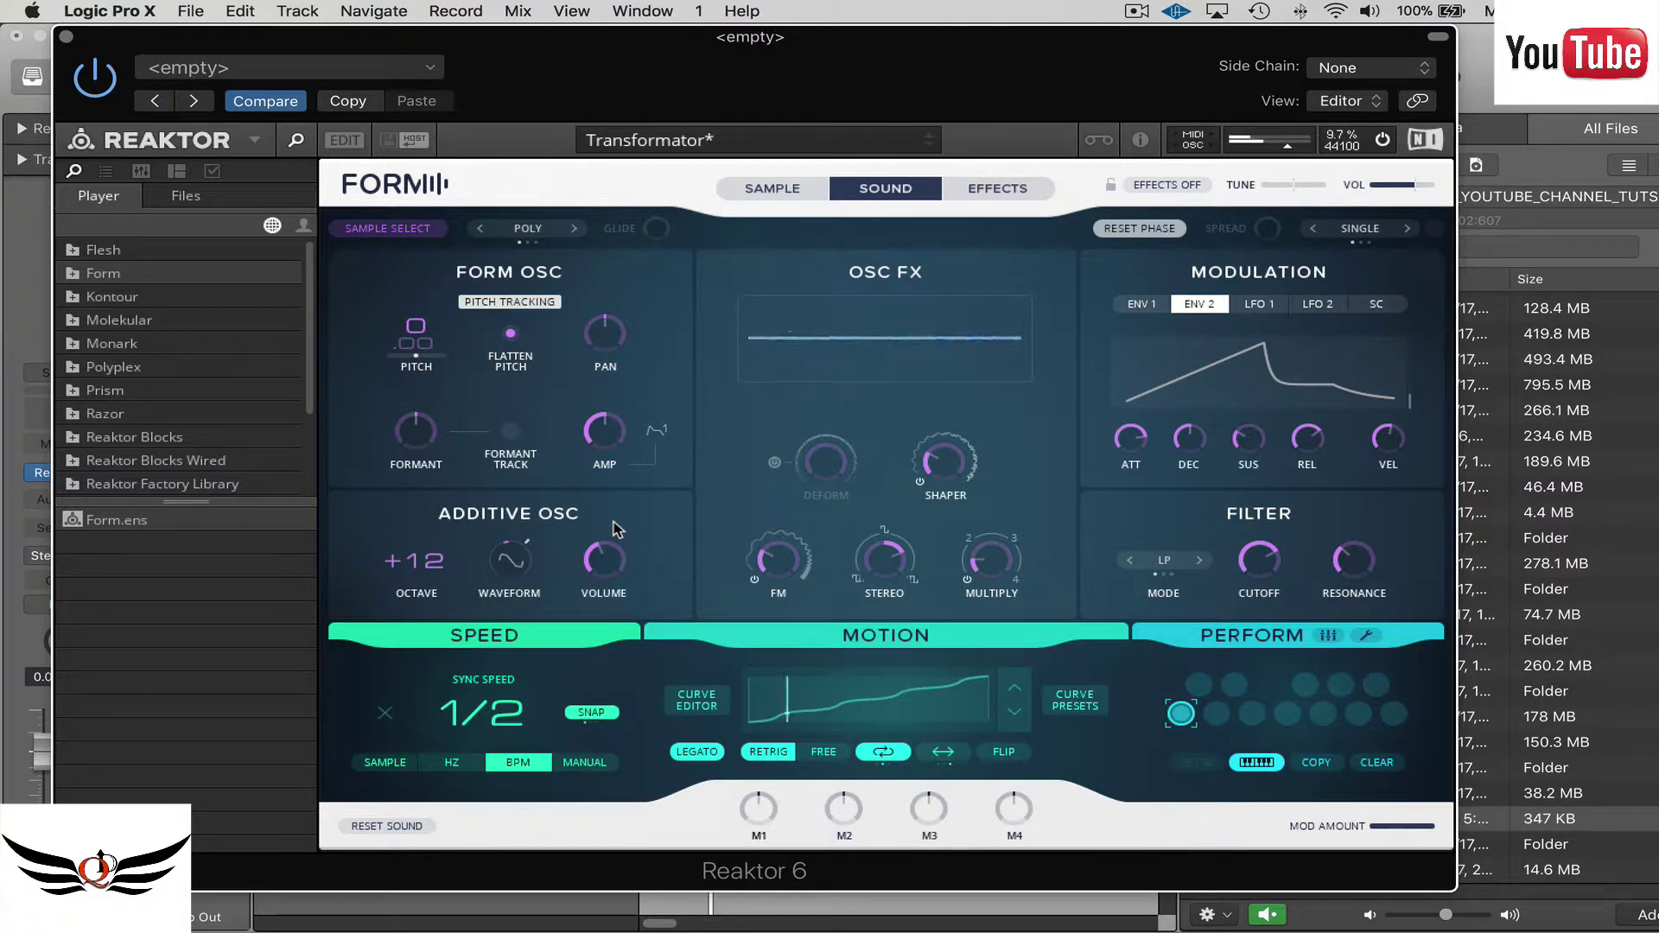
# Assign LFO 1 to the first modulation slot of the additive oscillator's Volume and give it a positive modulation amount.
pyautogui.moveTo(1261, 364)
pyautogui.click(1280, 307)
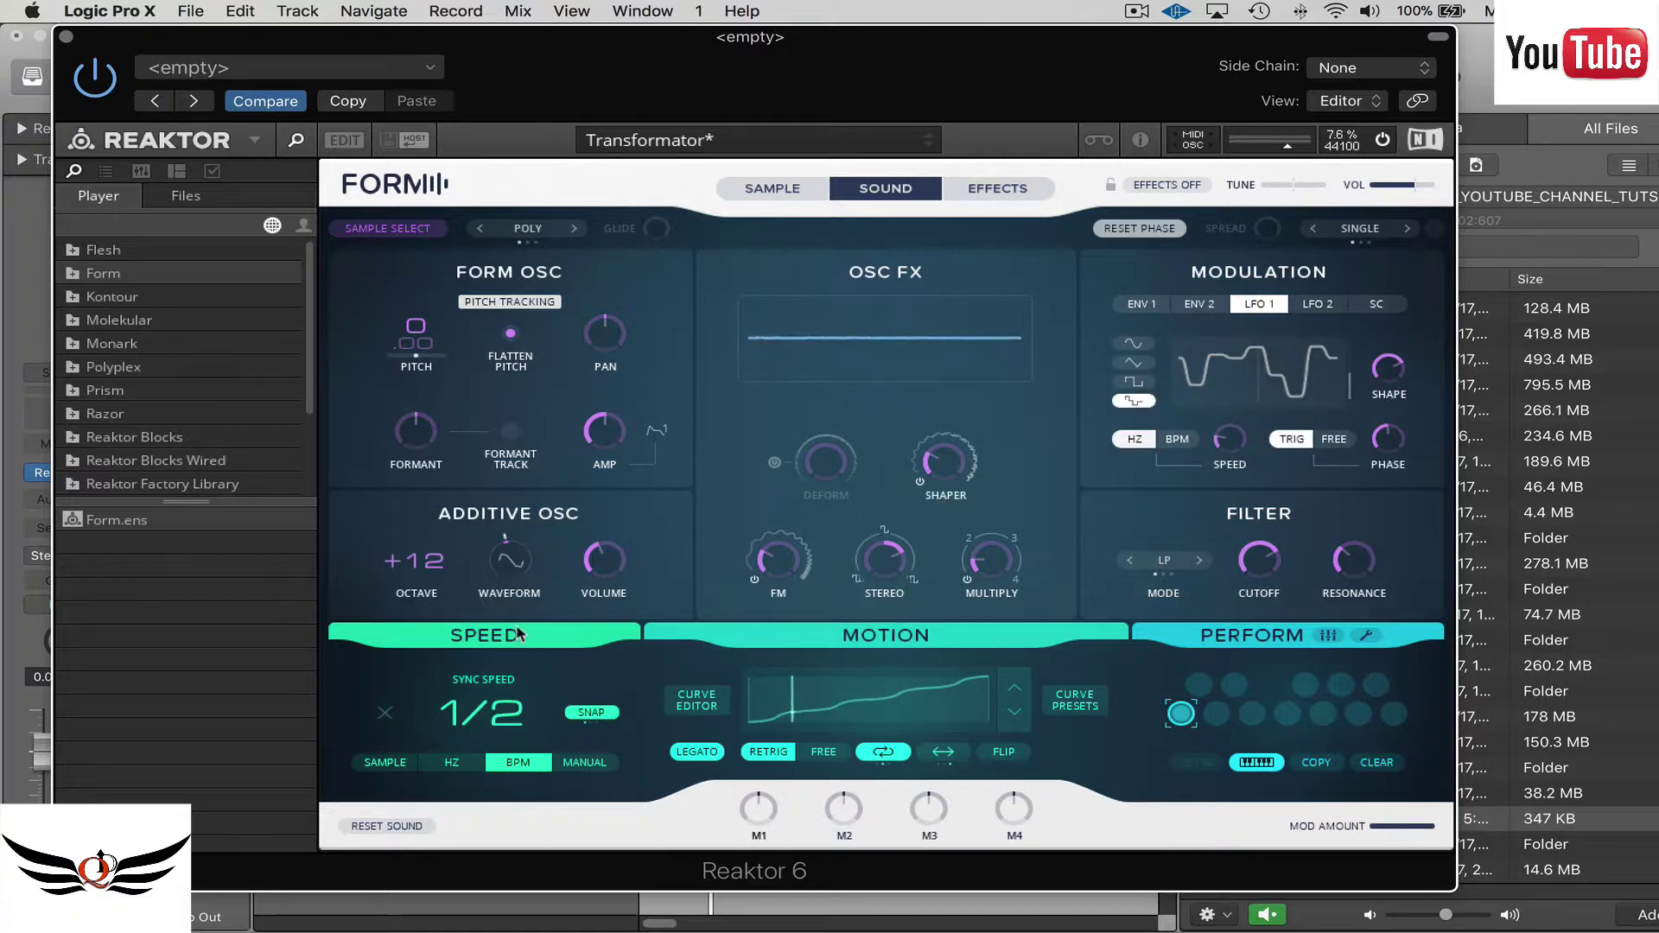
pyautogui.moveTo(603, 610)
pyautogui.click(560, 500)
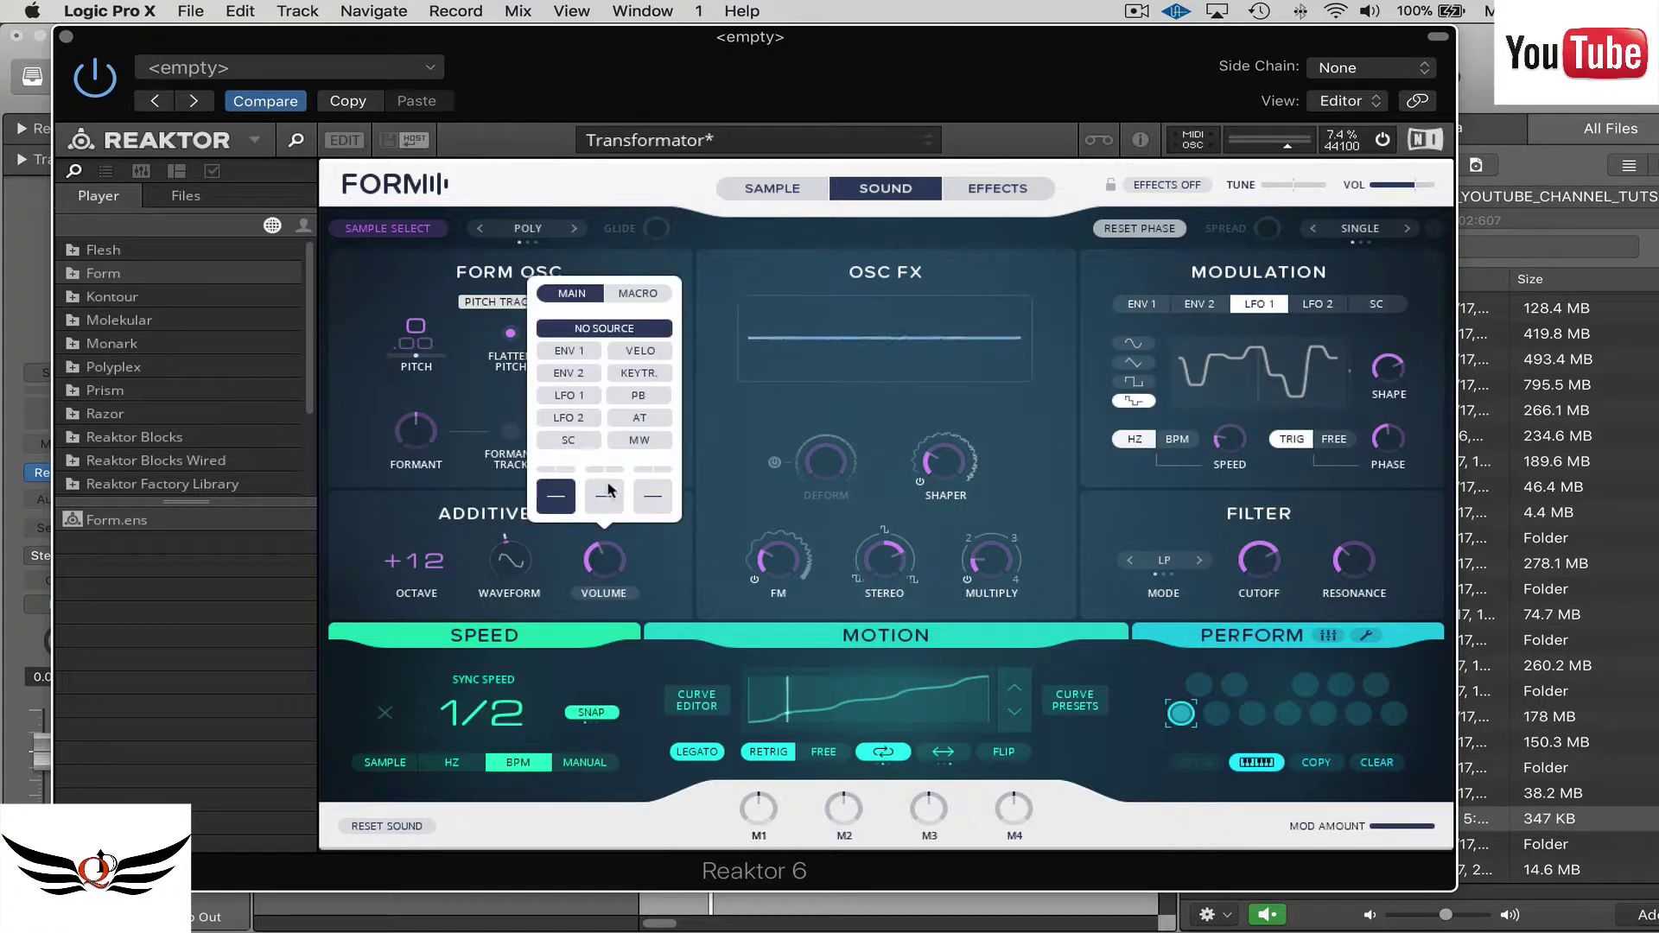
pyautogui.click(569, 395)
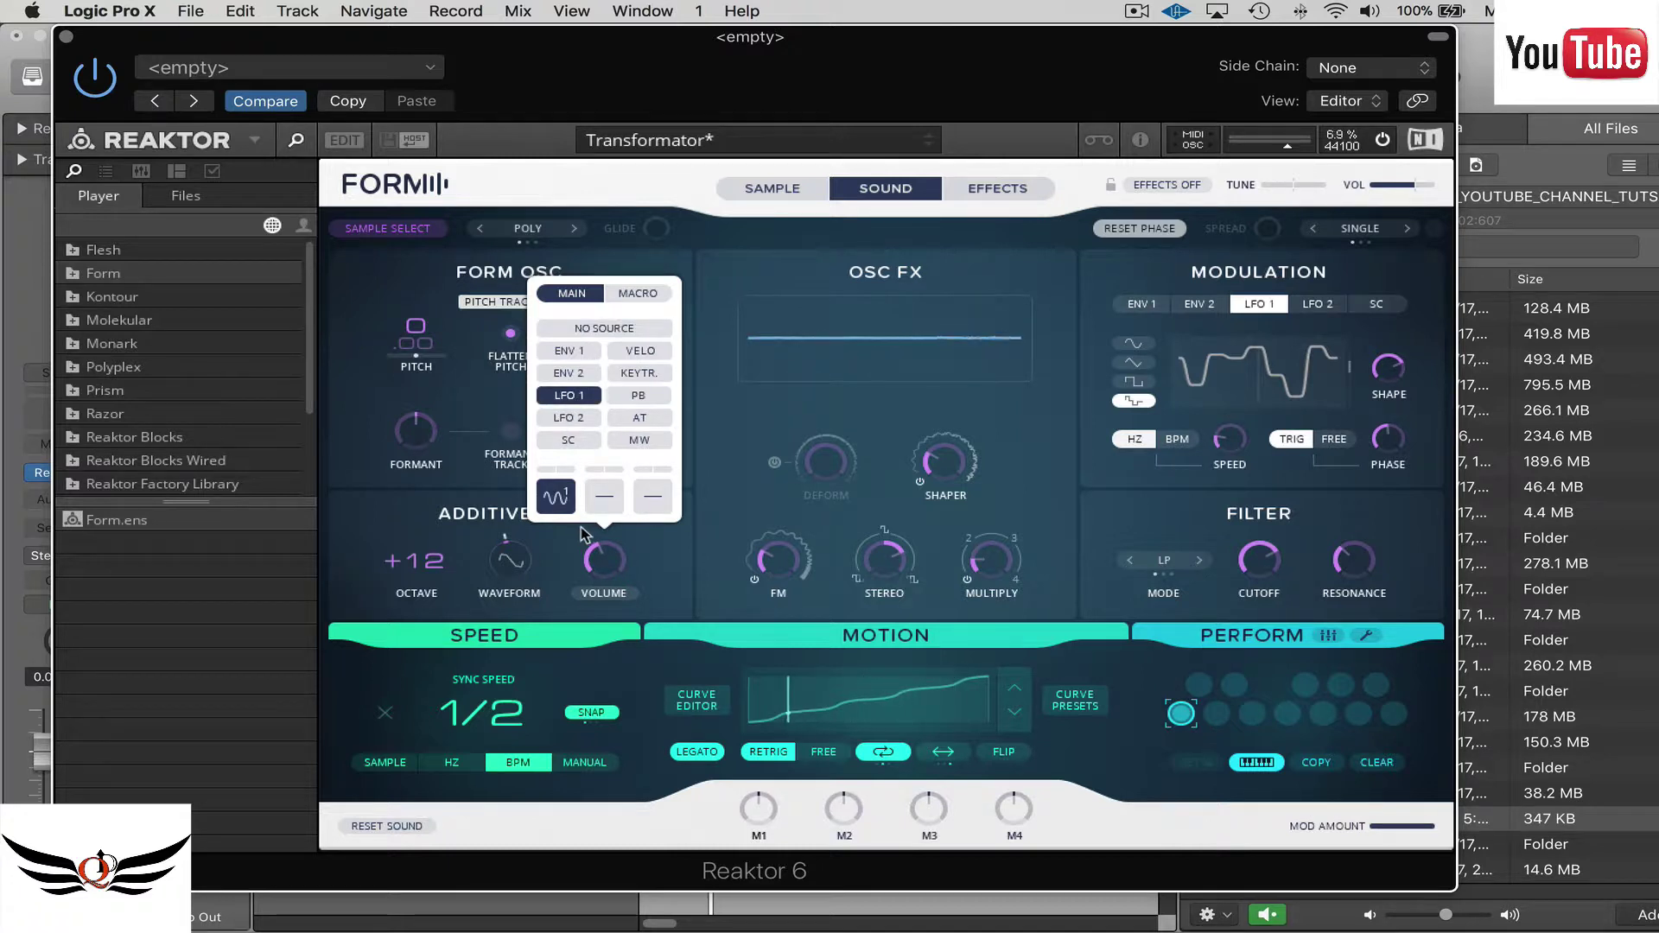
pyautogui.moveTo(554, 478); pyautogui.dragTo(561, 449)
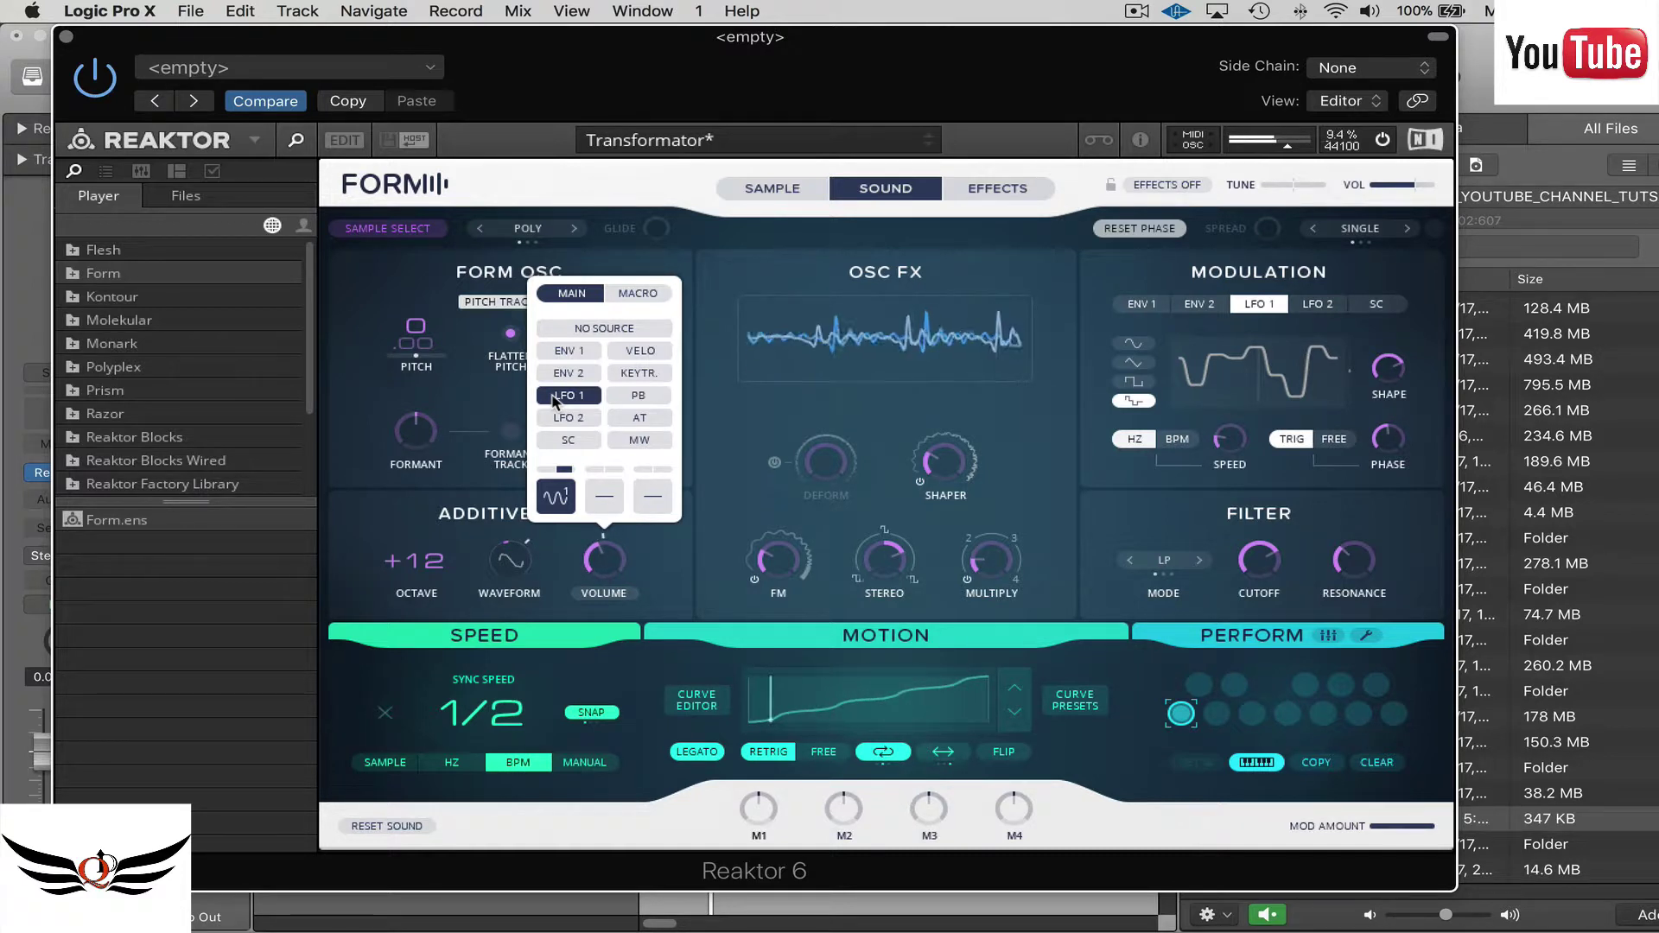
# Sync LFO 1's speed to BPM and adjust the speed while listening to the modulated volume.
pyautogui.click(1181, 448)
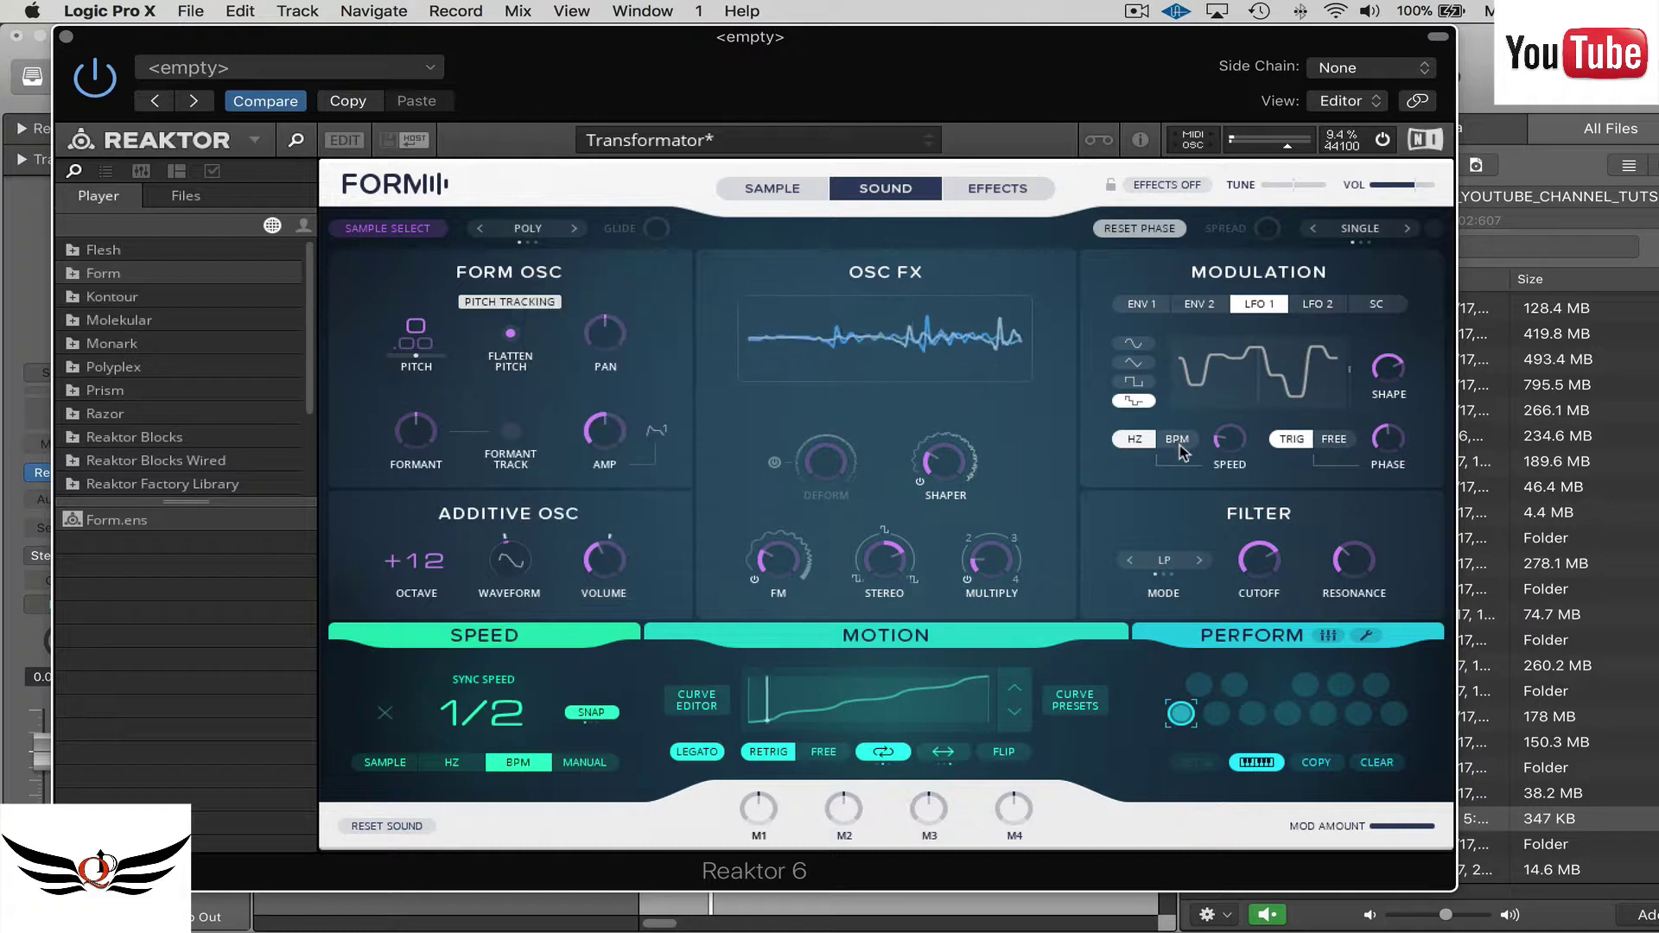
pyautogui.click(1181, 440)
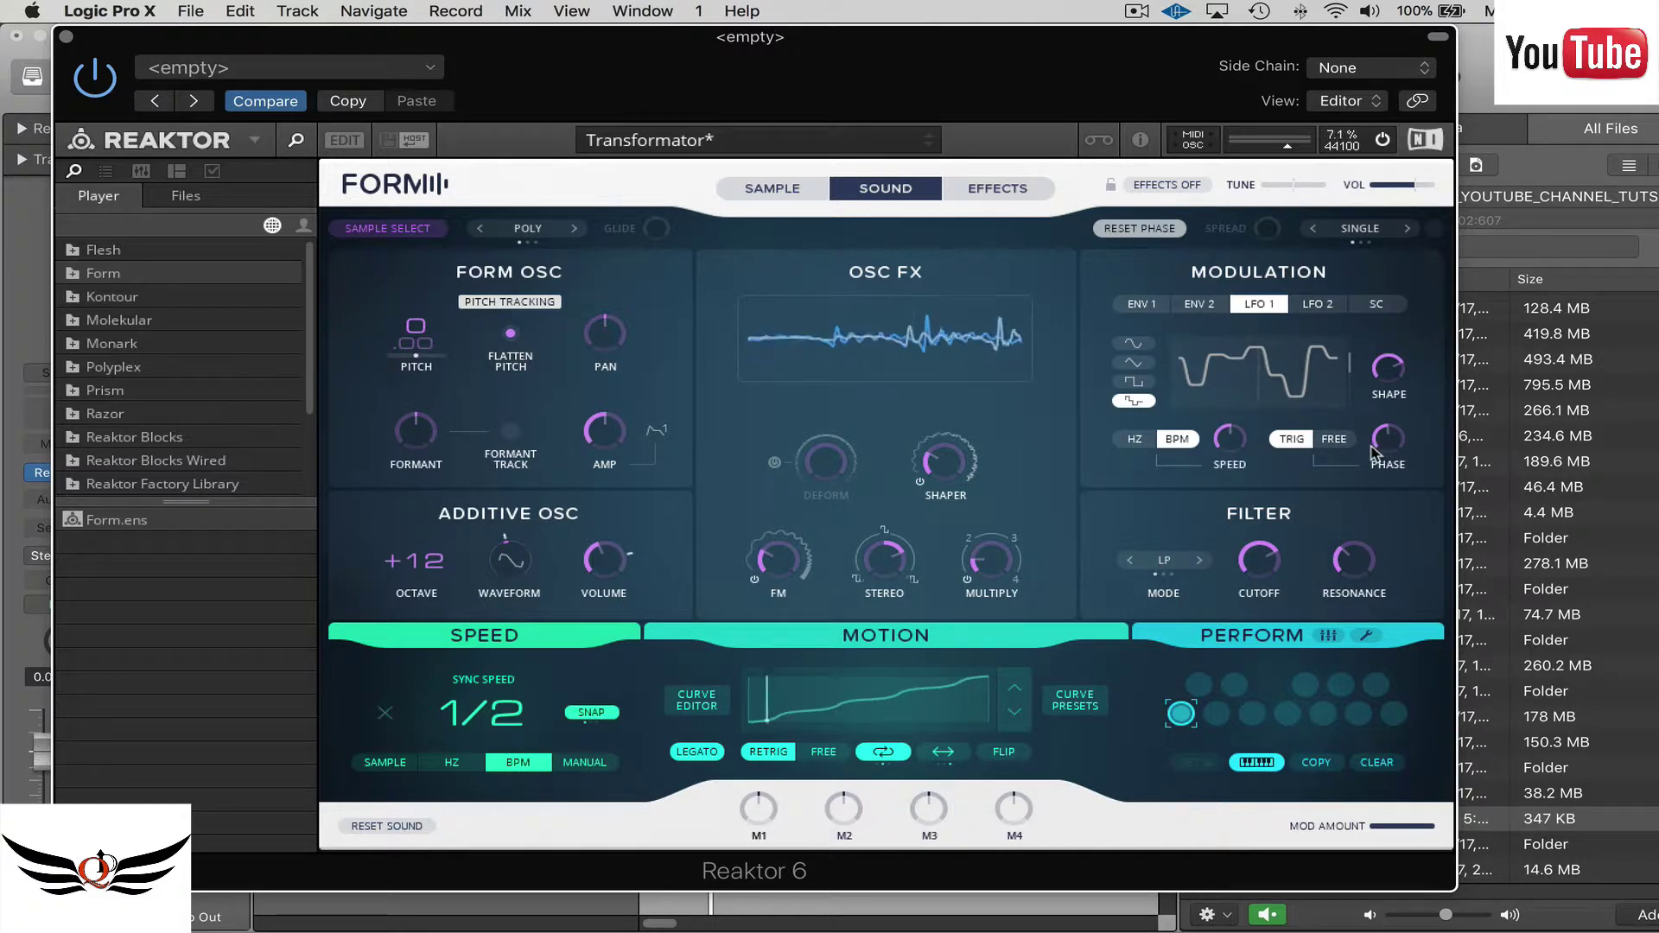
pyautogui.moveTo(1362, 356)
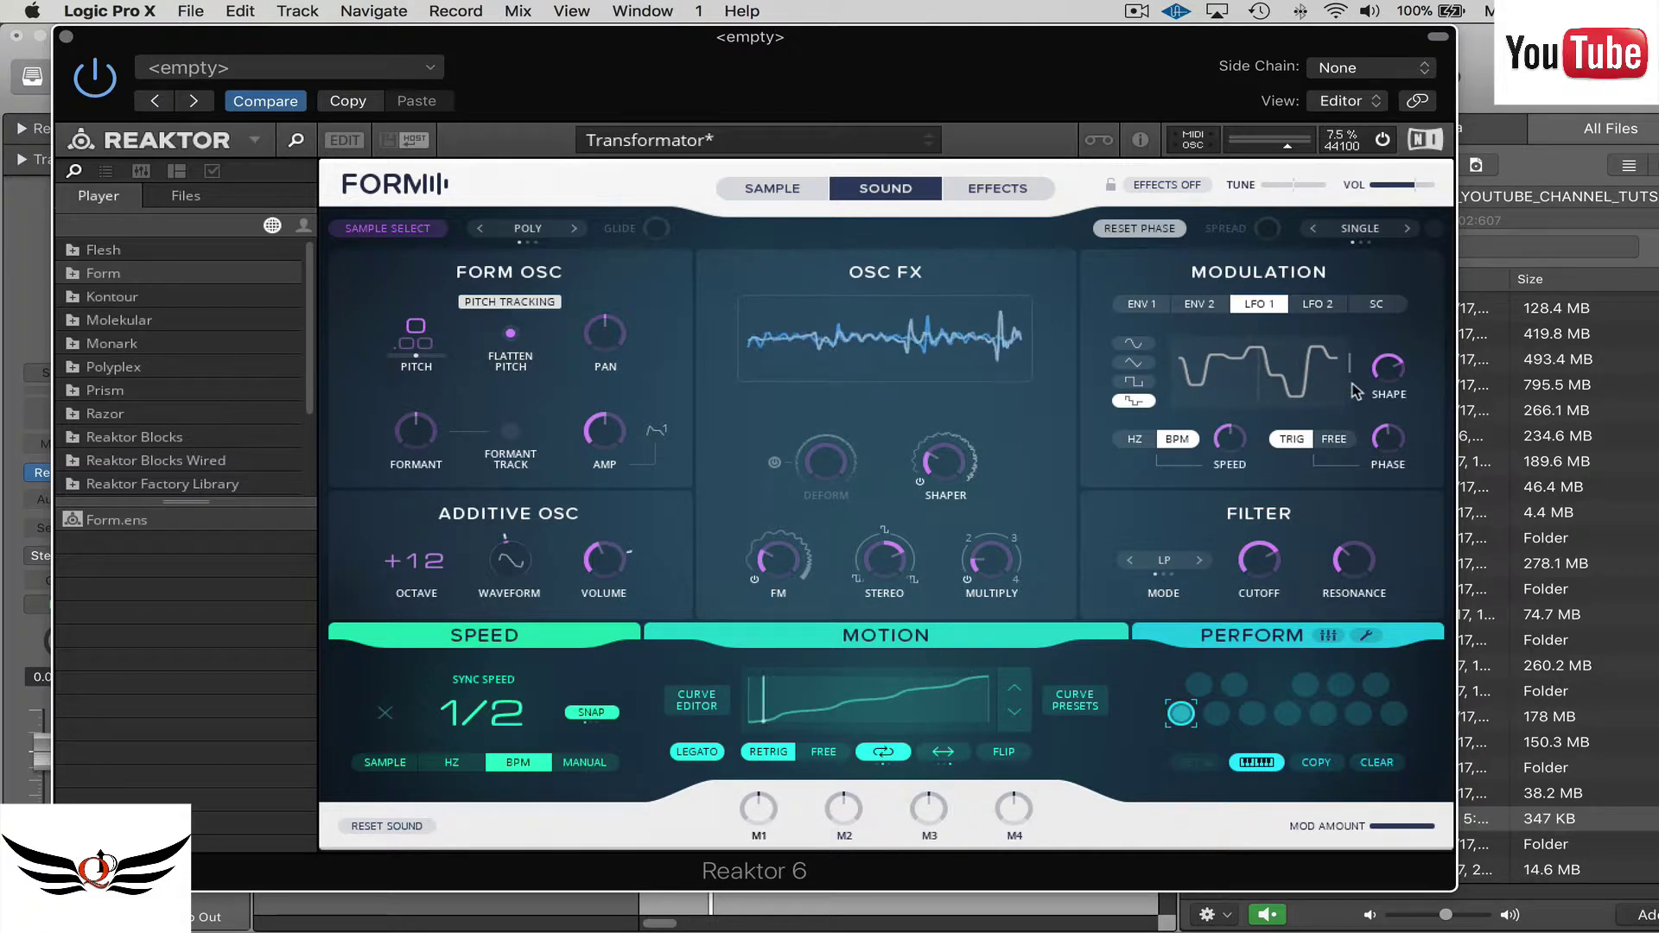
pyautogui.moveTo(1237, 437)
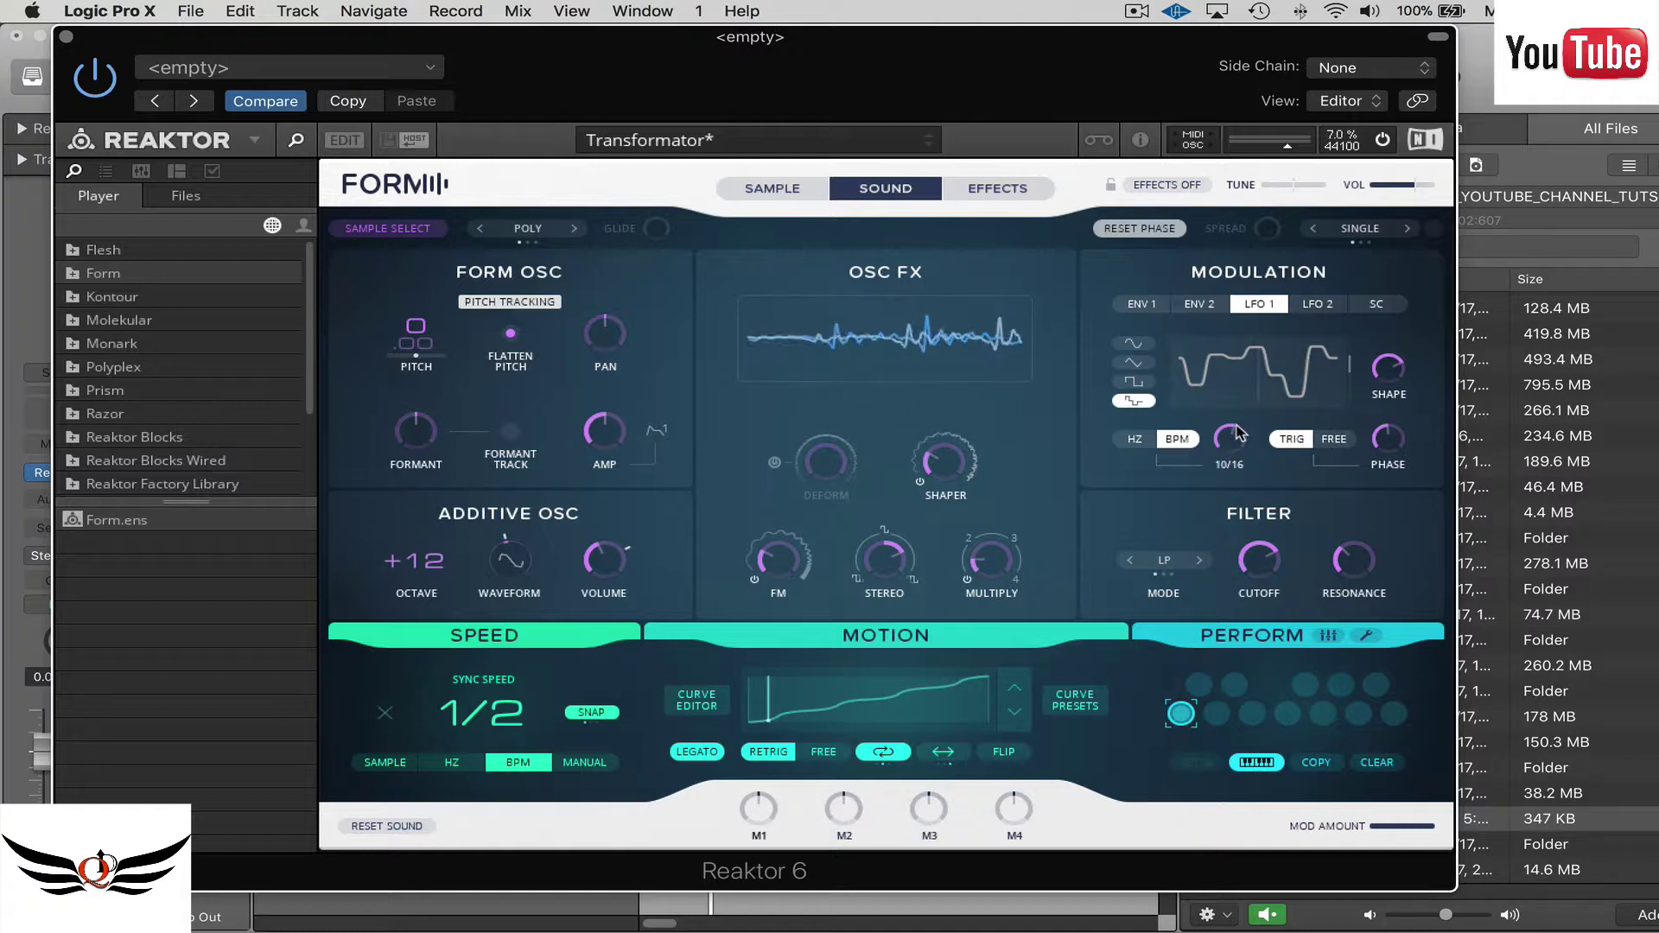
pyautogui.moveTo(1241, 434); pyautogui.dragTo(1242, 421)
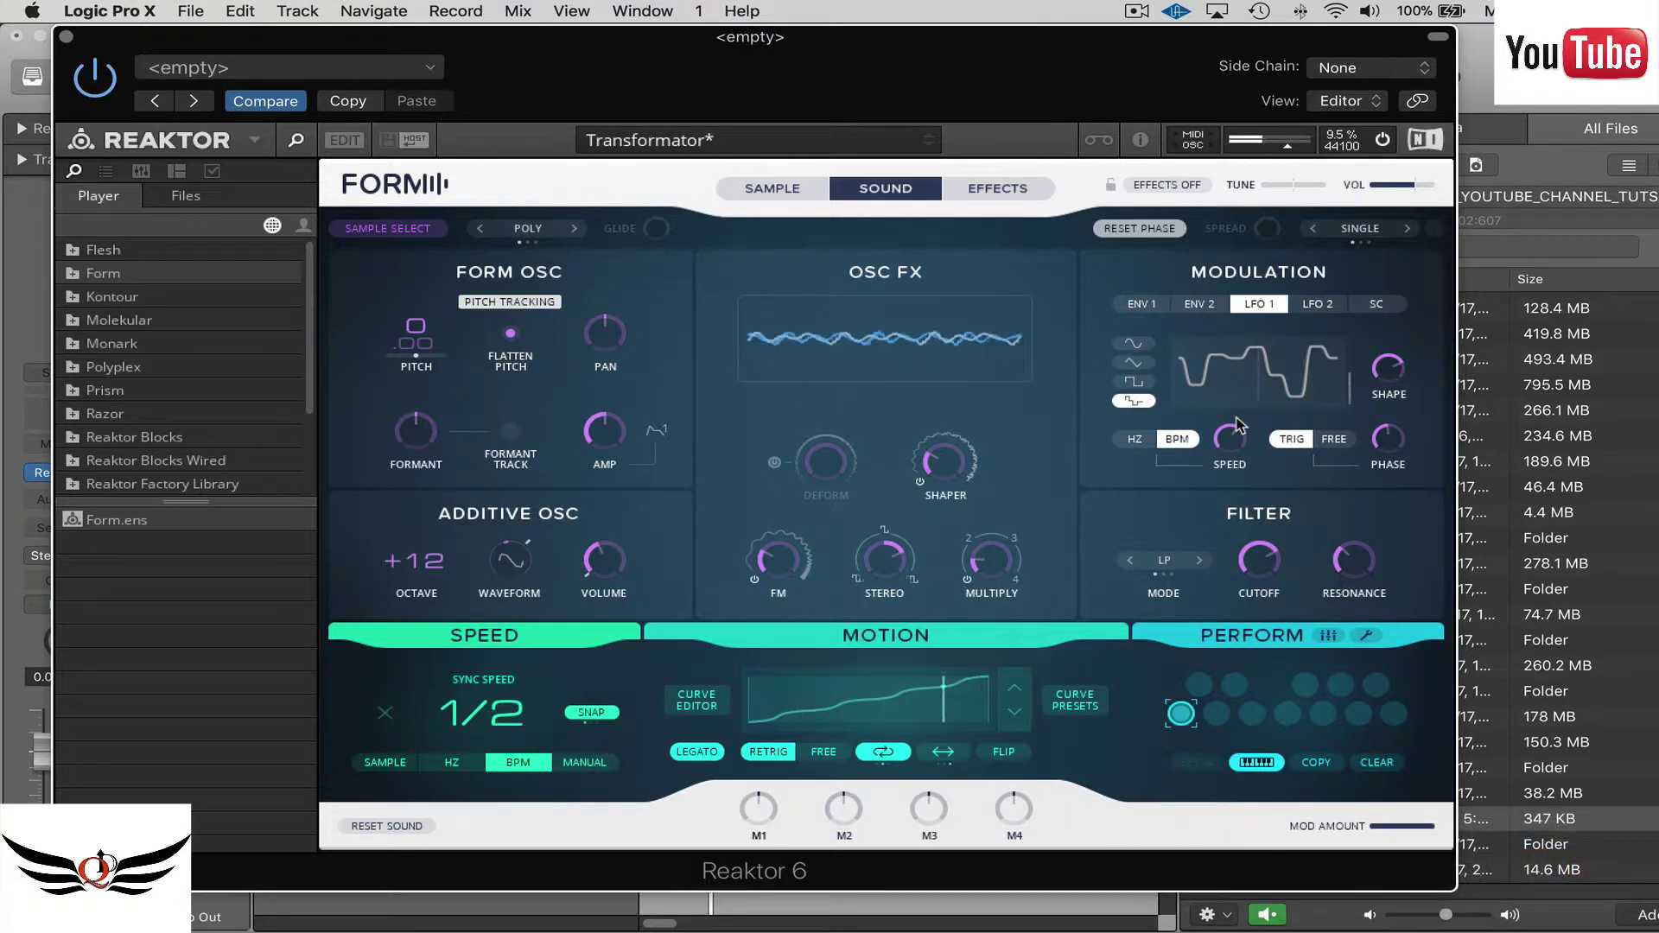
pyautogui.moveTo(1233, 445)
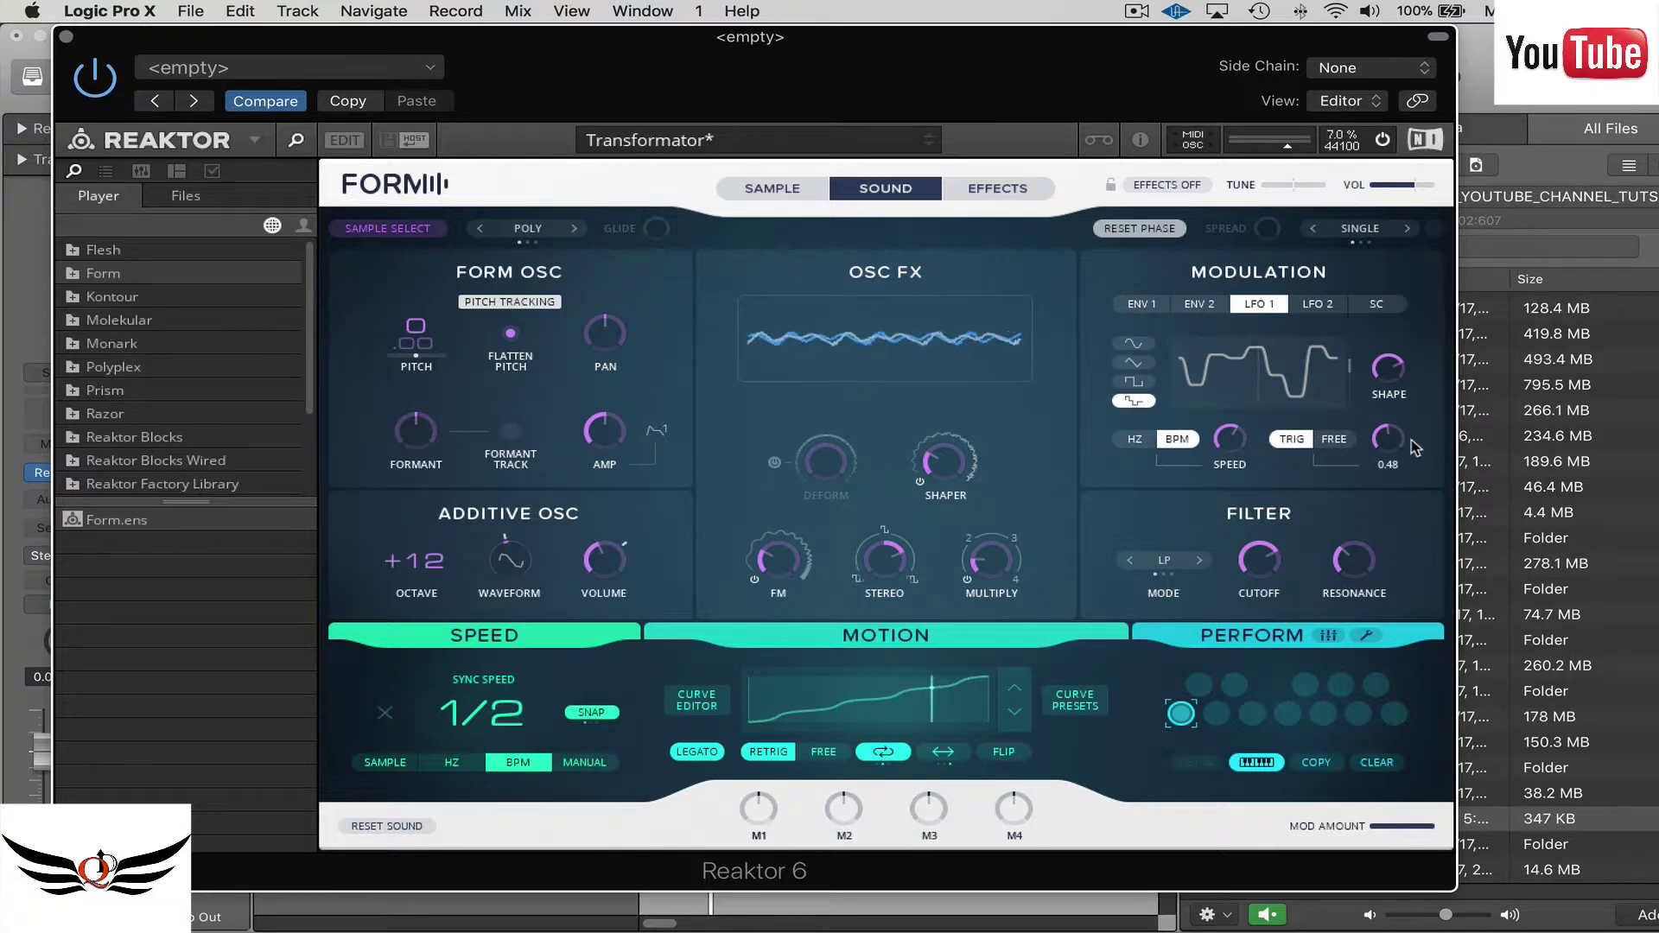
# Modulate LFO 1's Phase in its first slot, trying ENV 1 as the source before switching to ENV 2.
pyautogui.click(1388, 464)
pyautogui.click(1296, 529)
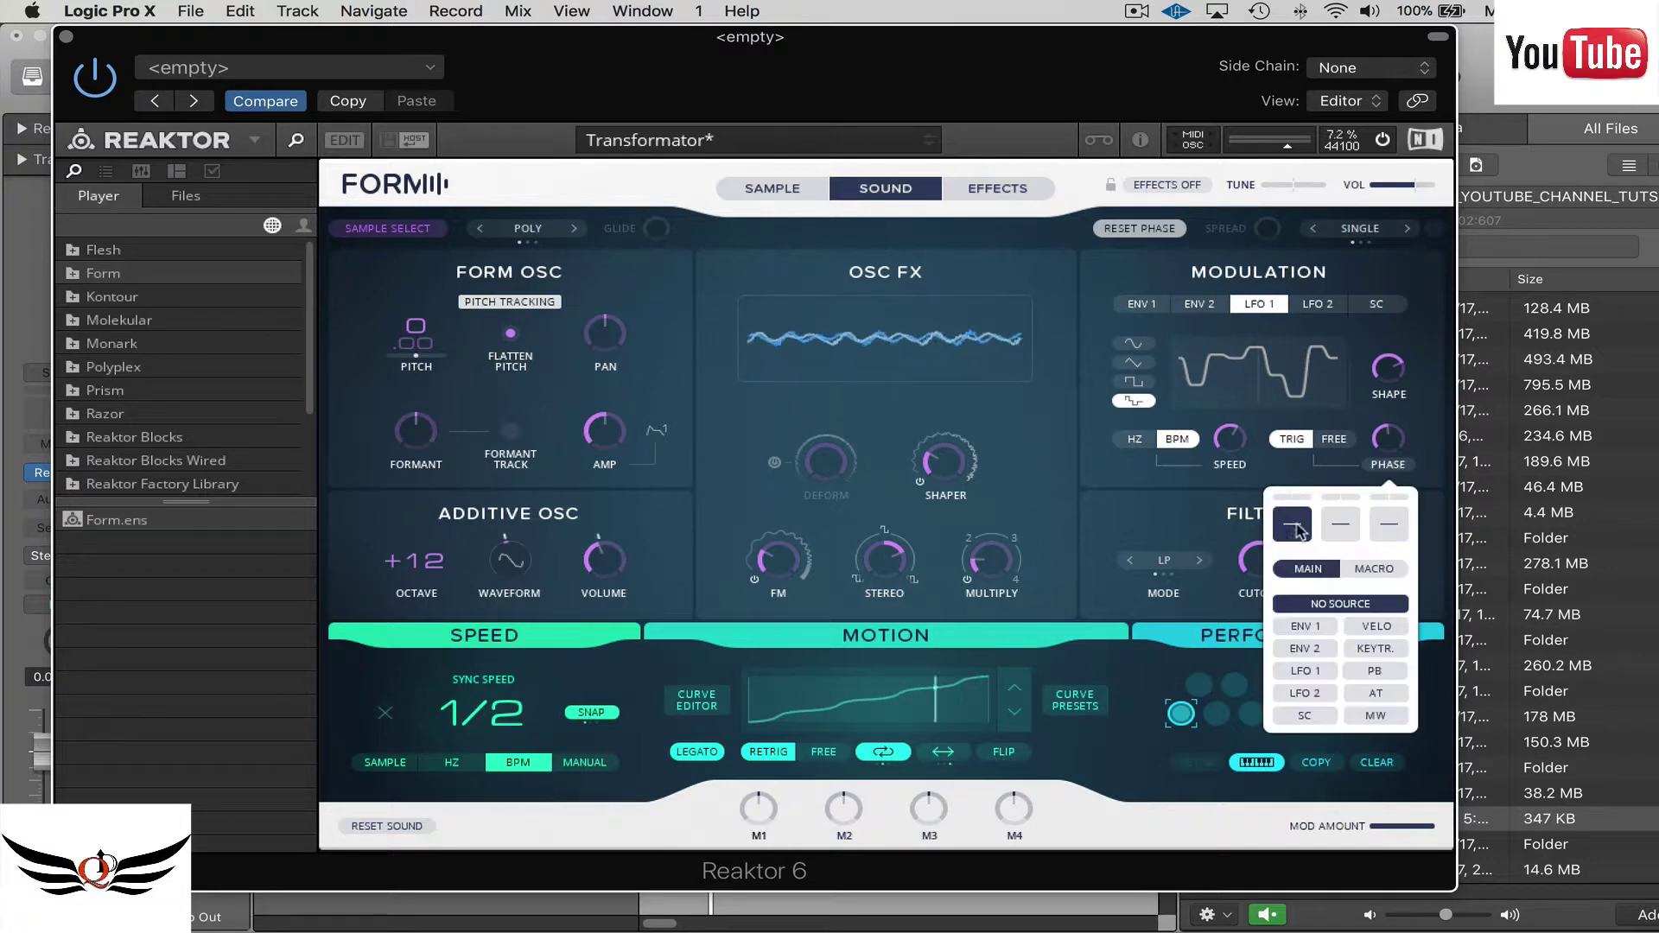
pyautogui.click(1317, 631)
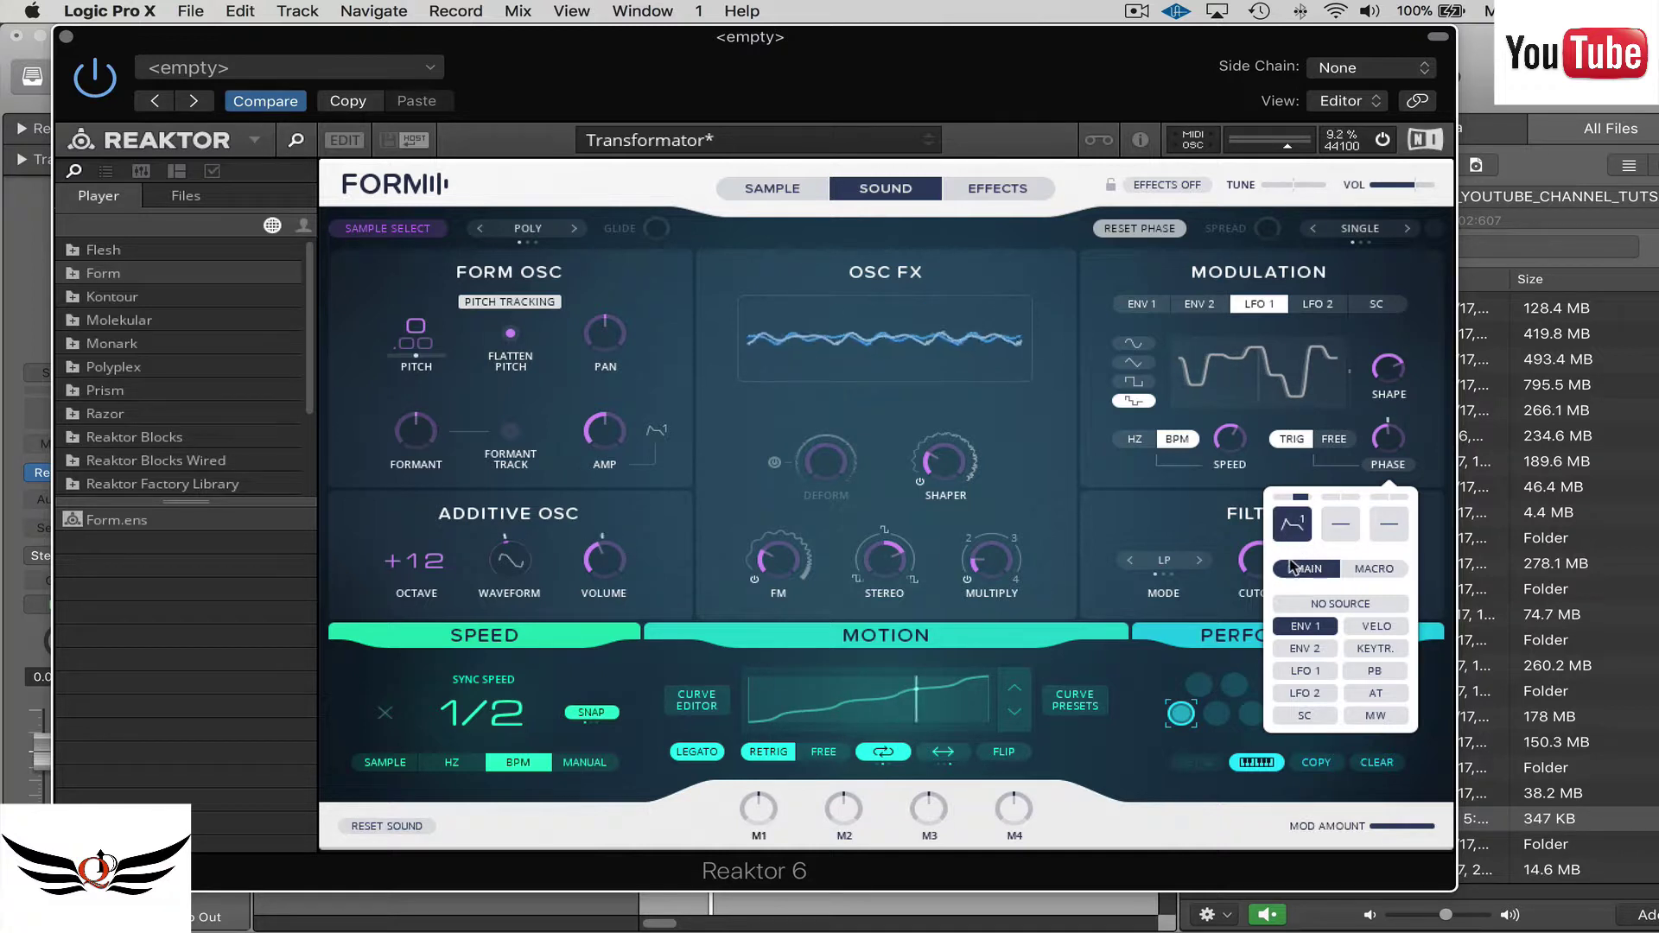
pyautogui.click(1321, 650)
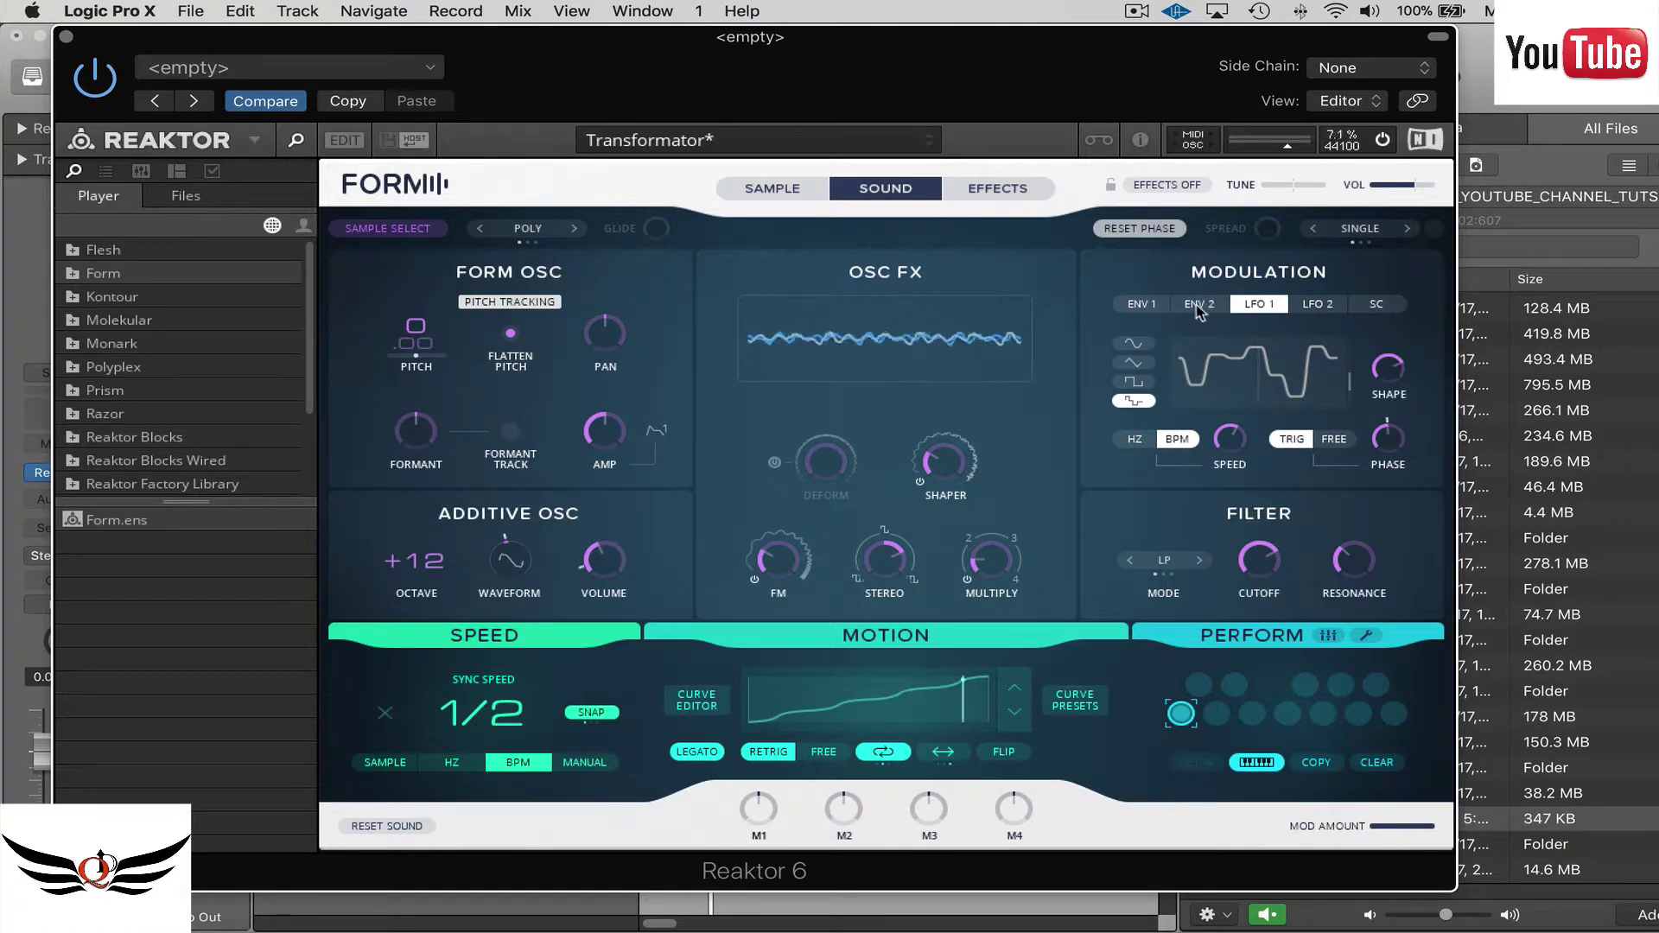
pyautogui.click(1142, 304)
# Enable Frequency Shaping in the effects and narrow both bands into separate ranges, with Band 1's width at 0.27.
pyautogui.click(995, 189)
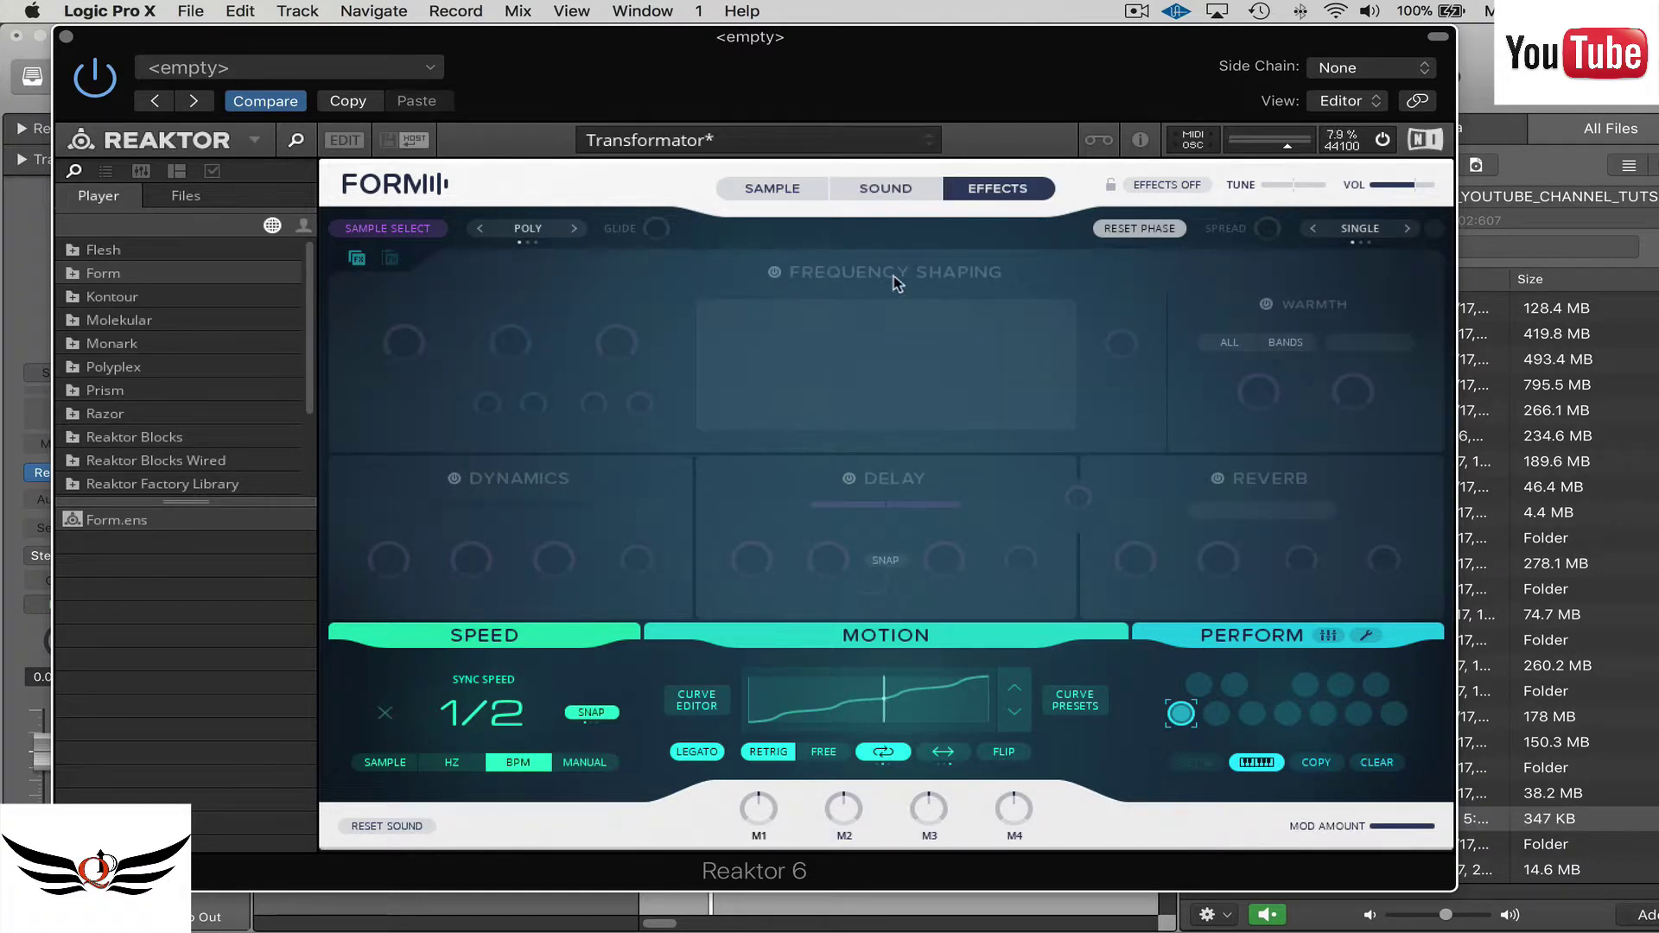
pyautogui.click(775, 273)
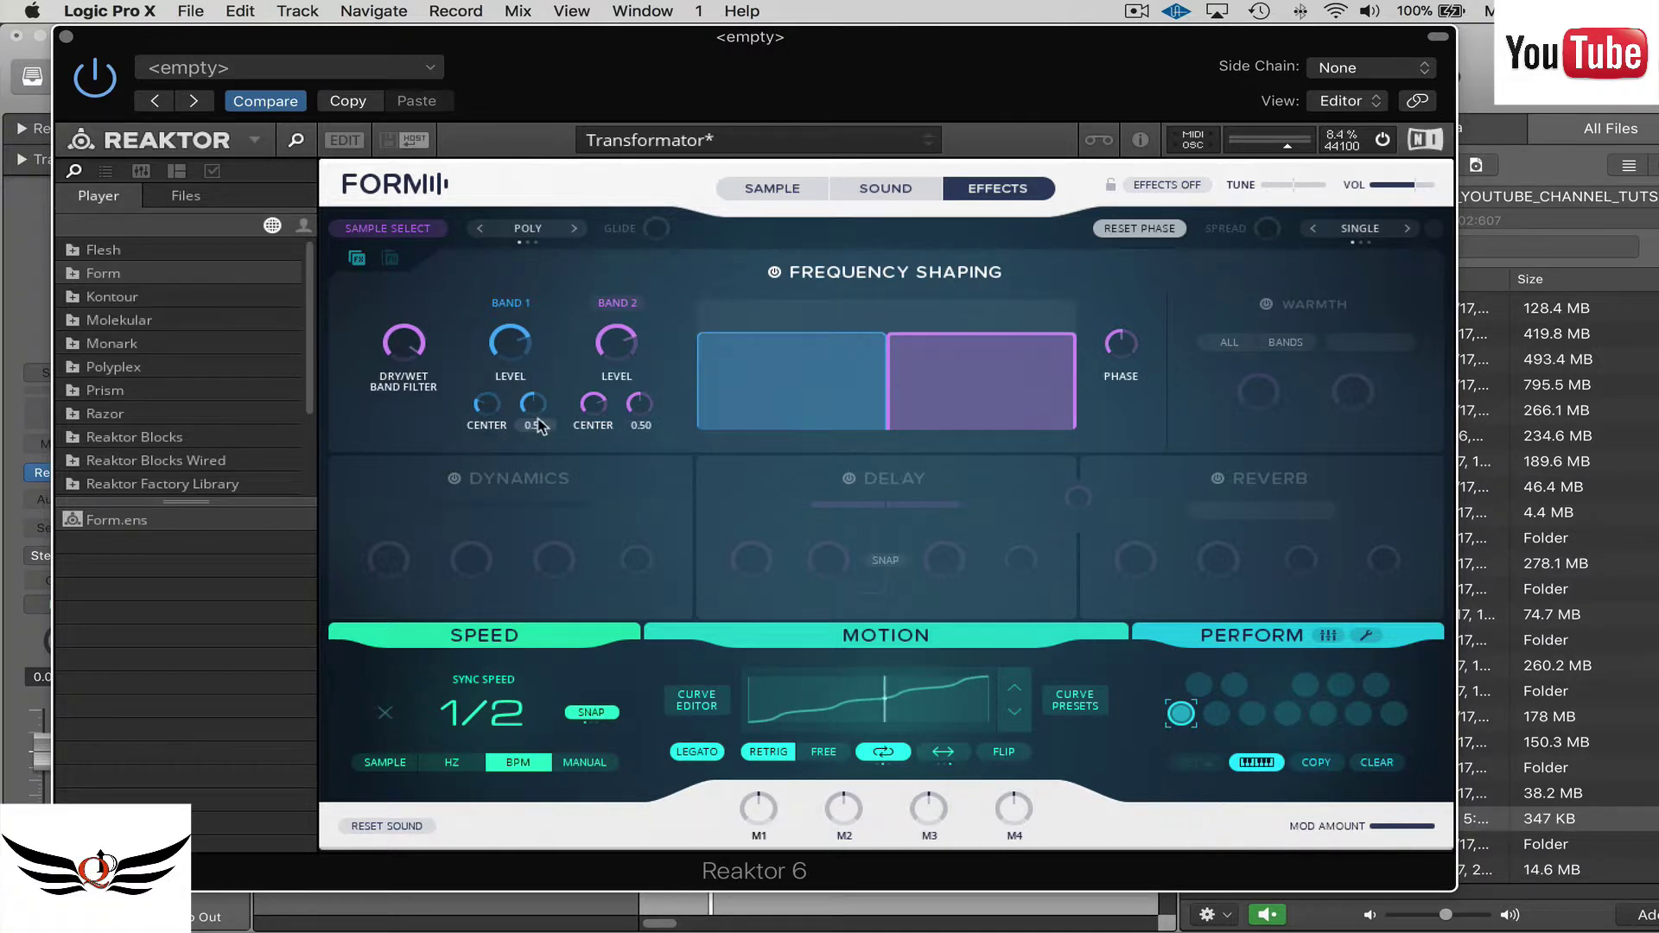
pyautogui.click(480, 428)
pyautogui.moveTo(794, 367); pyautogui.dragTo(988, 363)
pyautogui.moveTo(990, 409)
pyautogui.mouseDown()
pyautogui.moveTo(981, 463)
pyautogui.moveTo(976, 439)
pyautogui.mouseUp()
pyautogui.moveTo(838, 400); pyautogui.dragTo(751, 433)
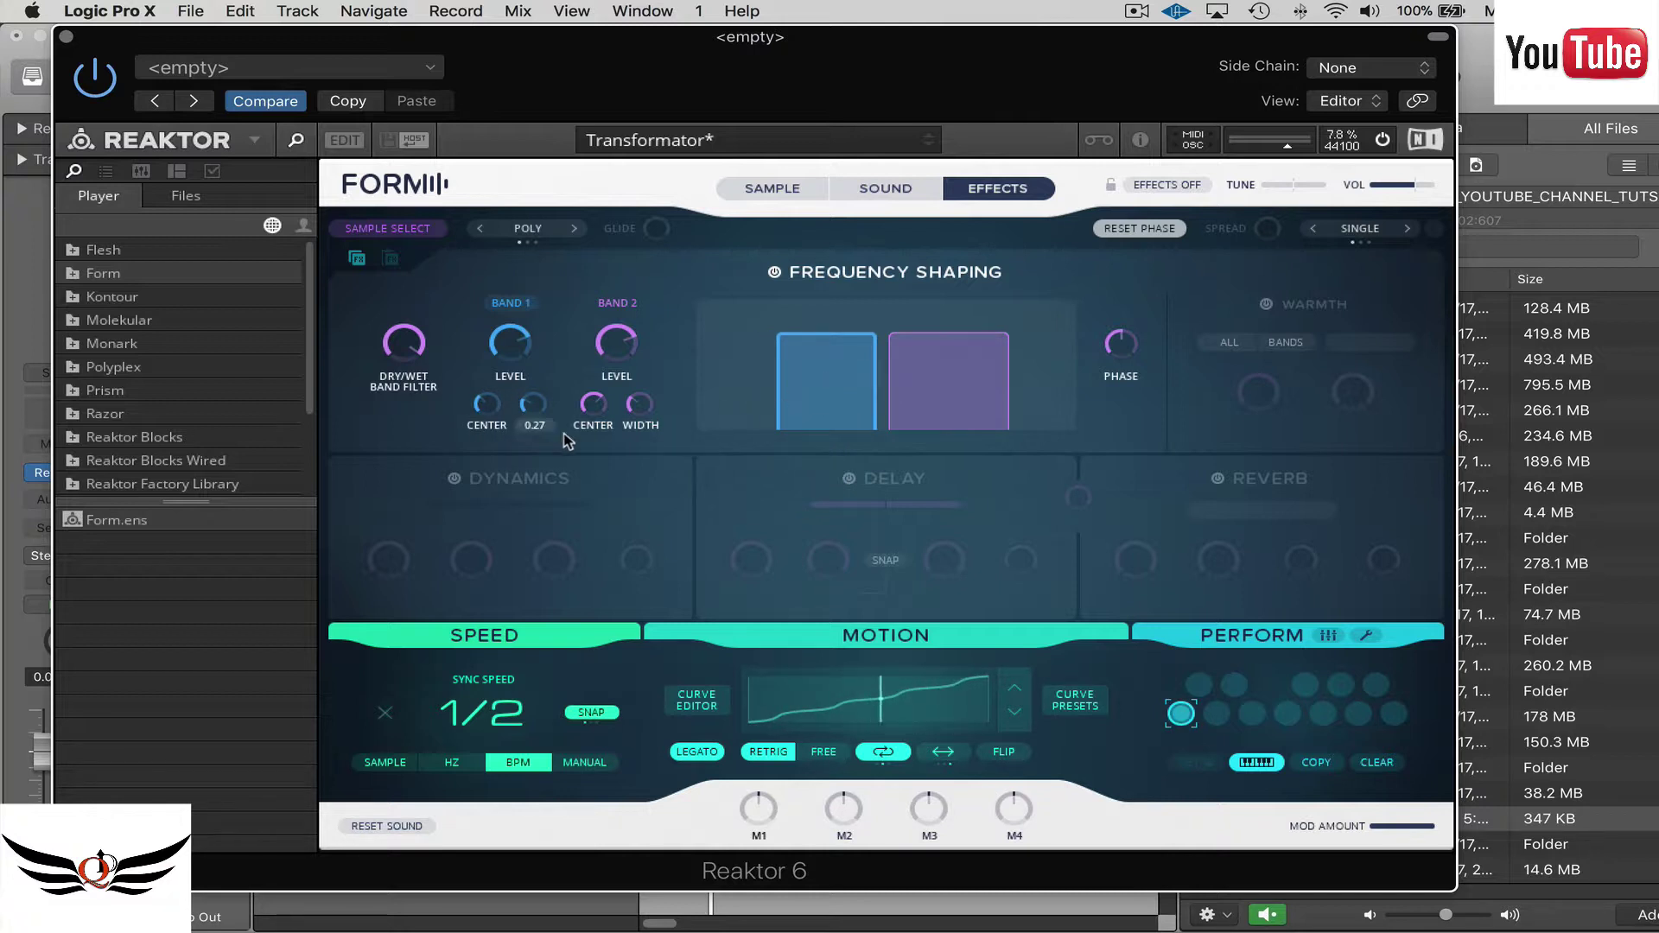
# Assign LFO 1 to the first modulation slot of Band 2's Center with a positive amount.
pyautogui.moveTo(593, 404)
pyautogui.click(551, 490)
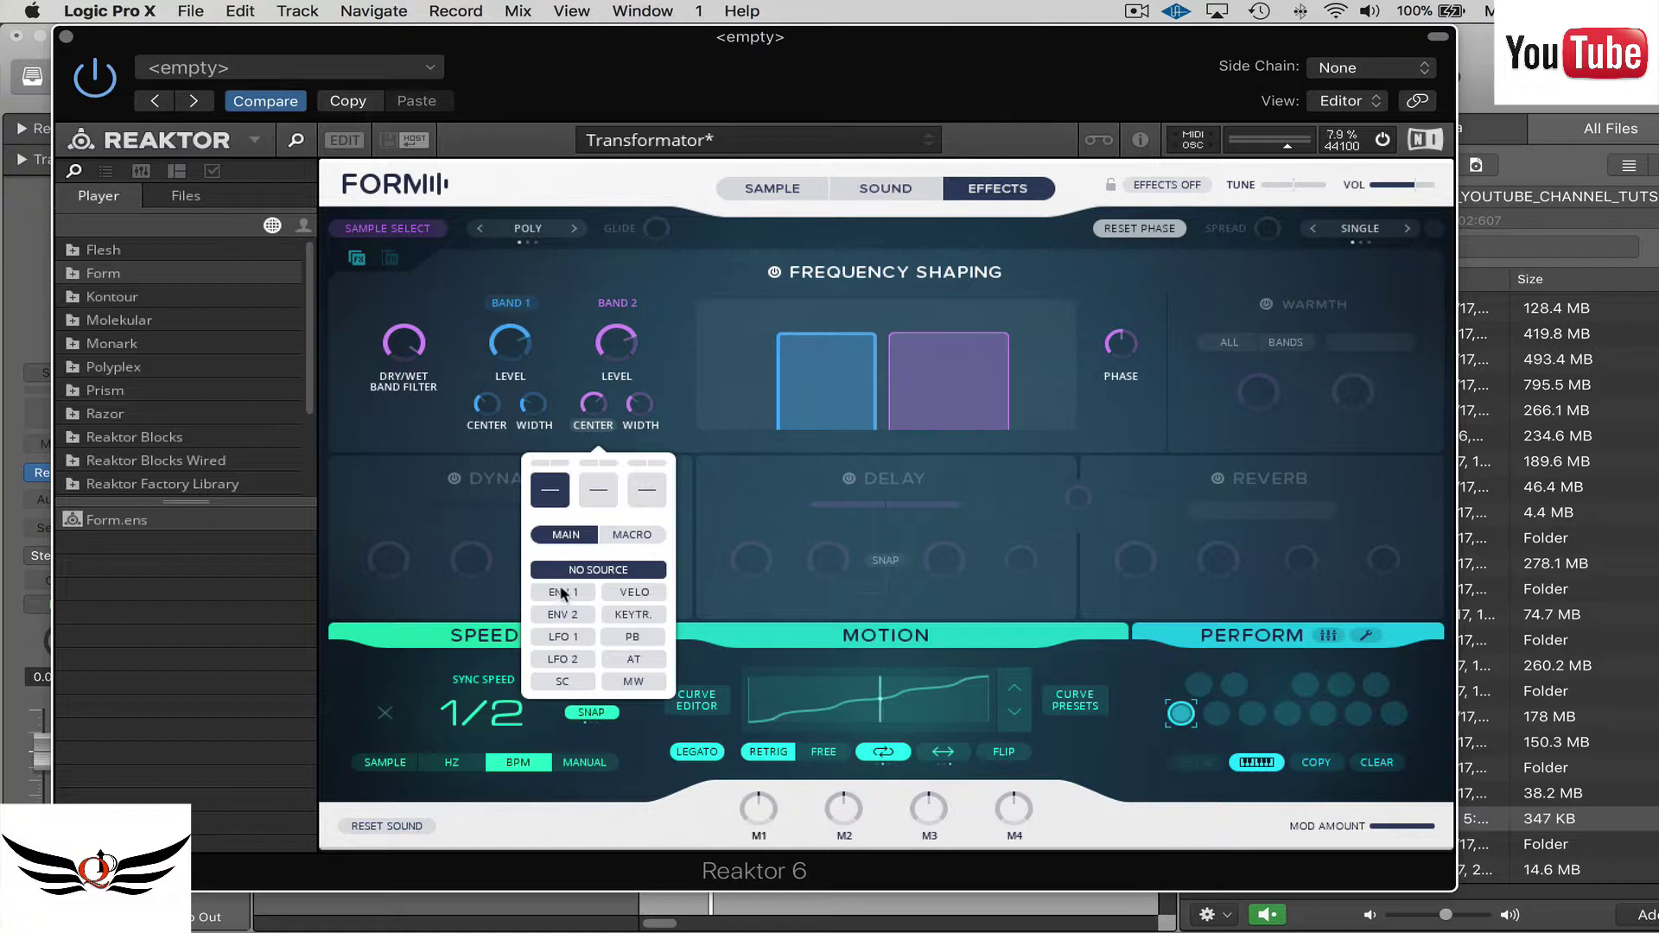
pyautogui.click(562, 637)
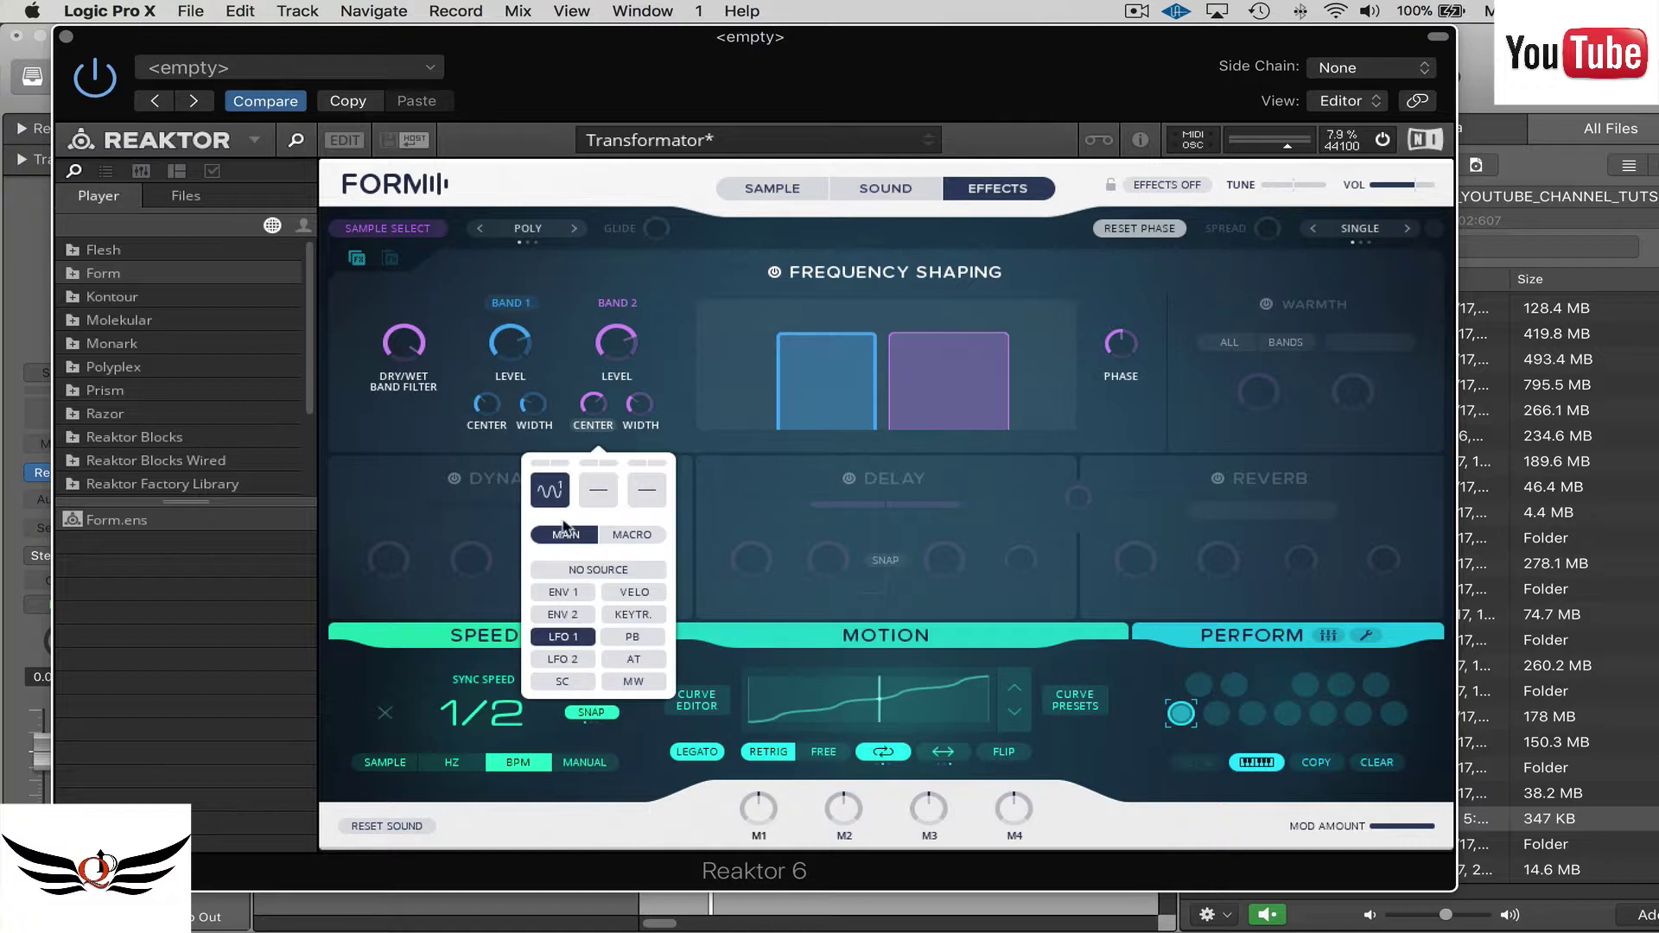
pyautogui.moveTo(557, 467); pyautogui.dragTo(567, 432)
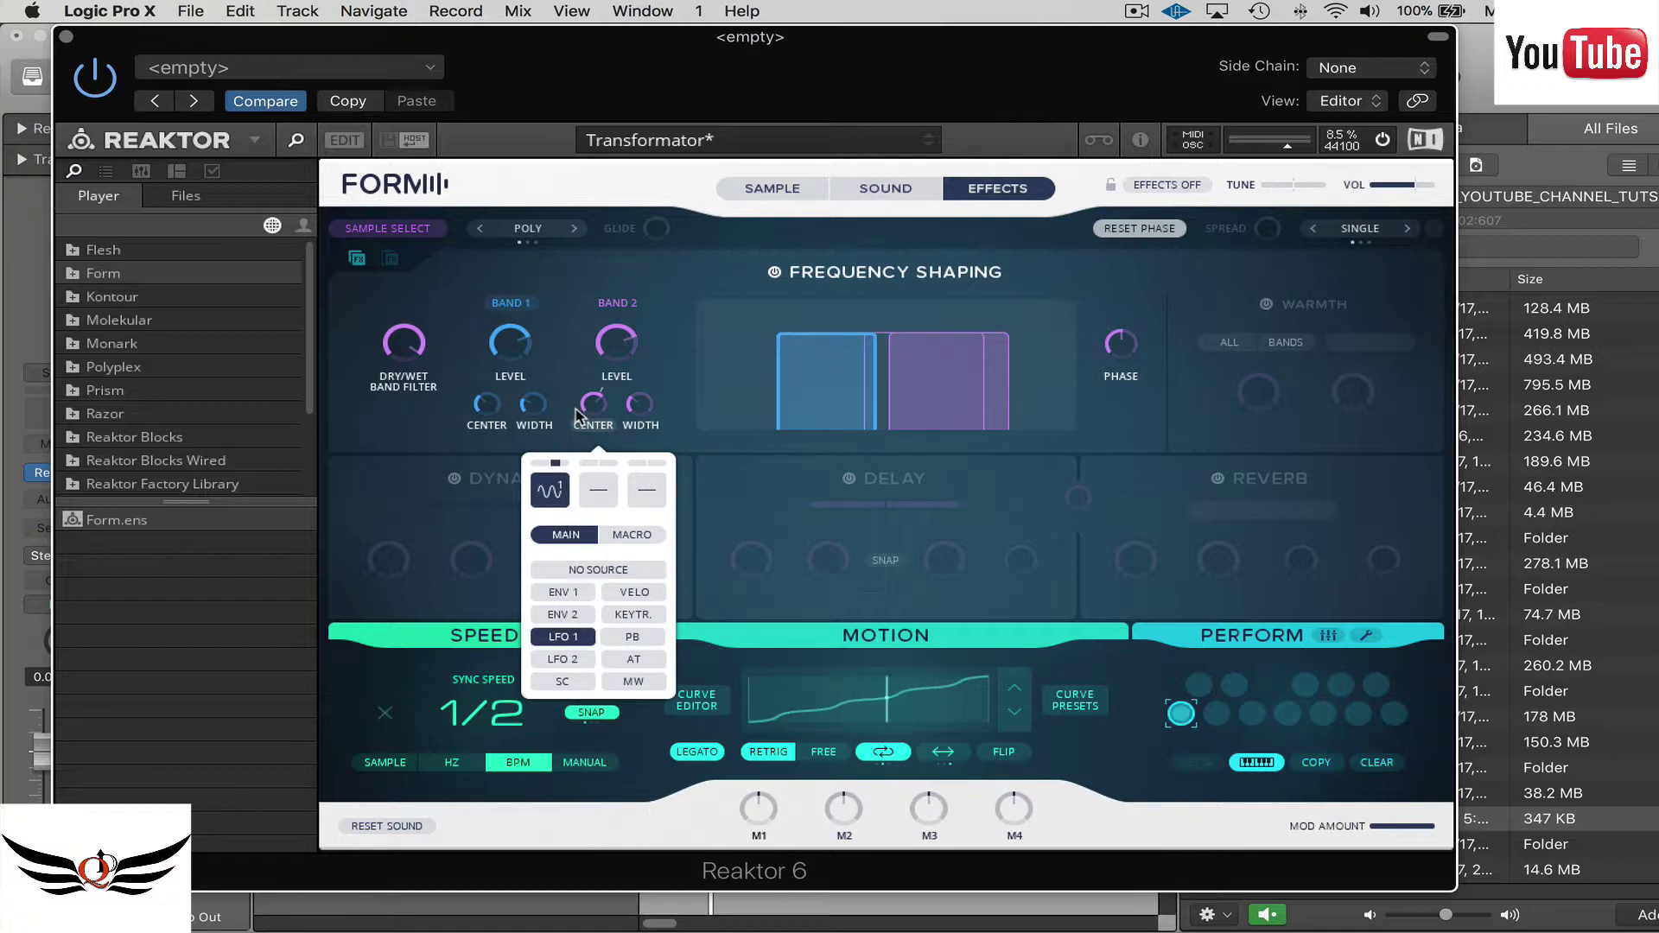
# Assign ENV 2 to Band 2's Level and add modulation to Band 1's Level, Center and Width and to the Phase.
pyautogui.click(617, 377)
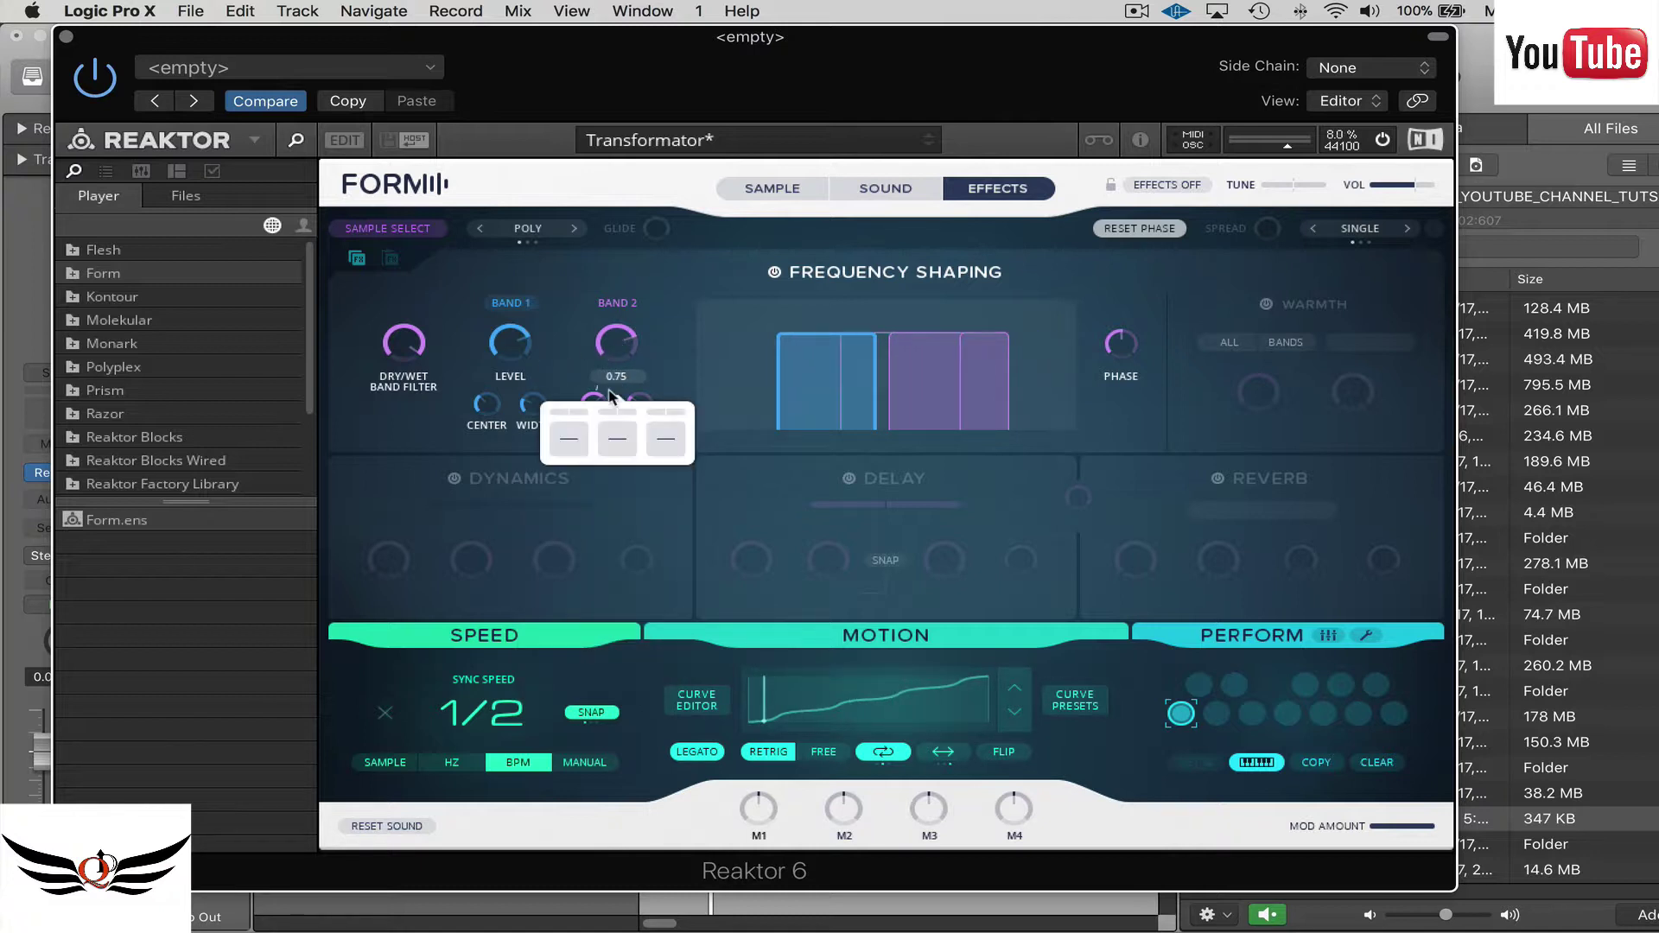
pyautogui.click(583, 445)
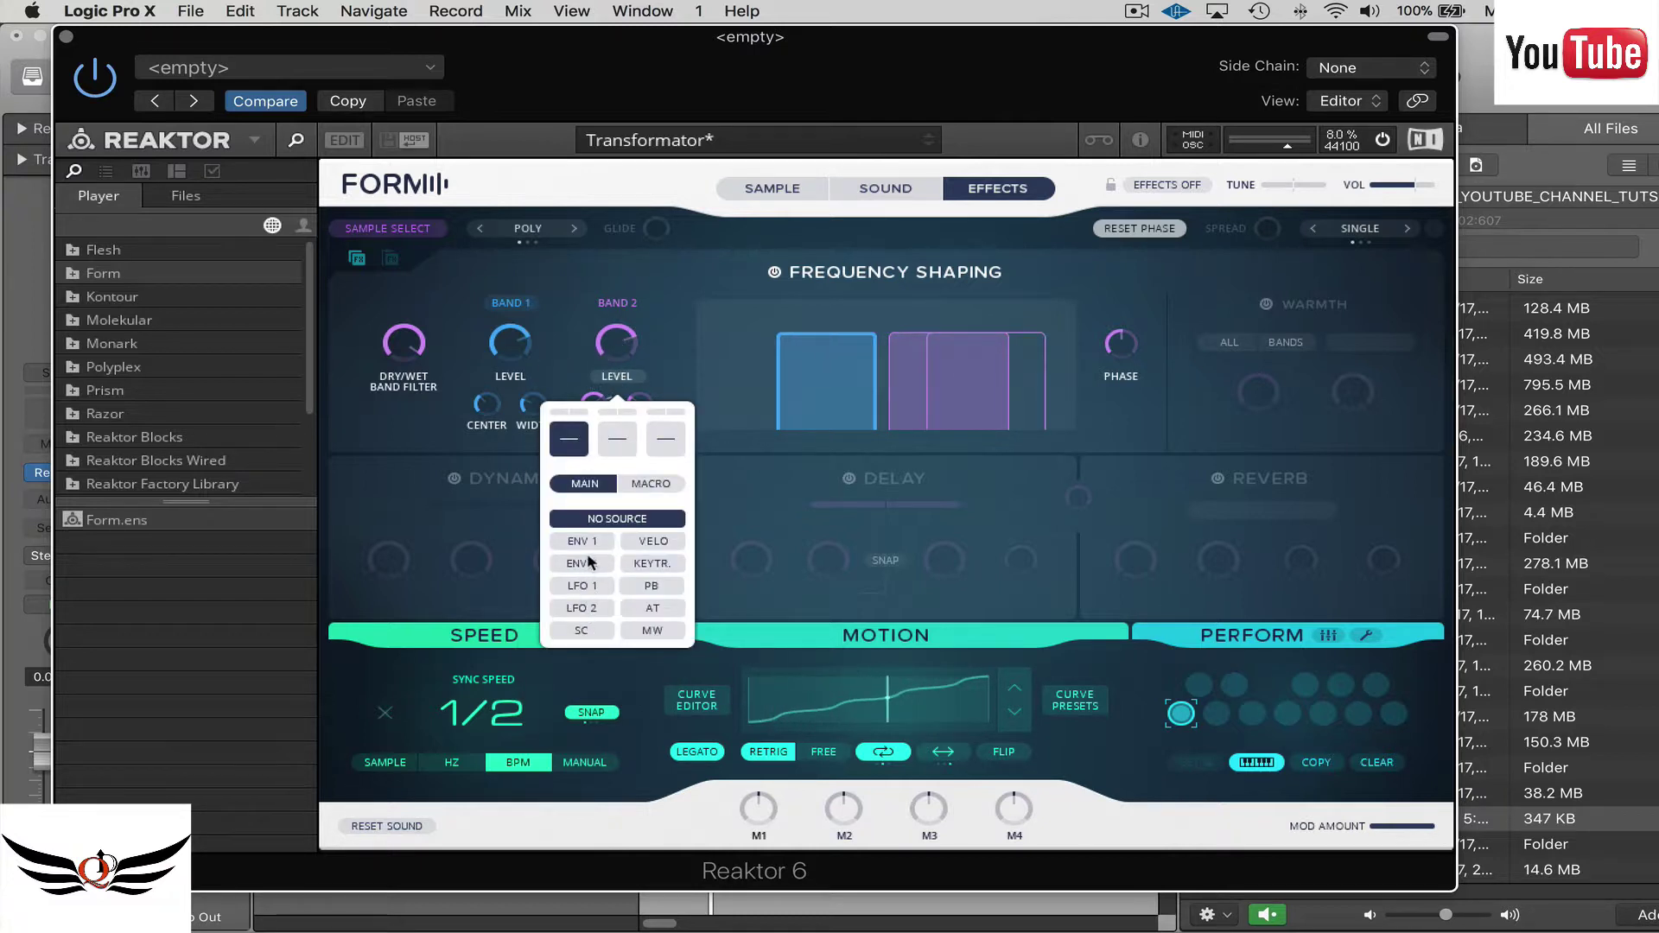
pyautogui.click(581, 564)
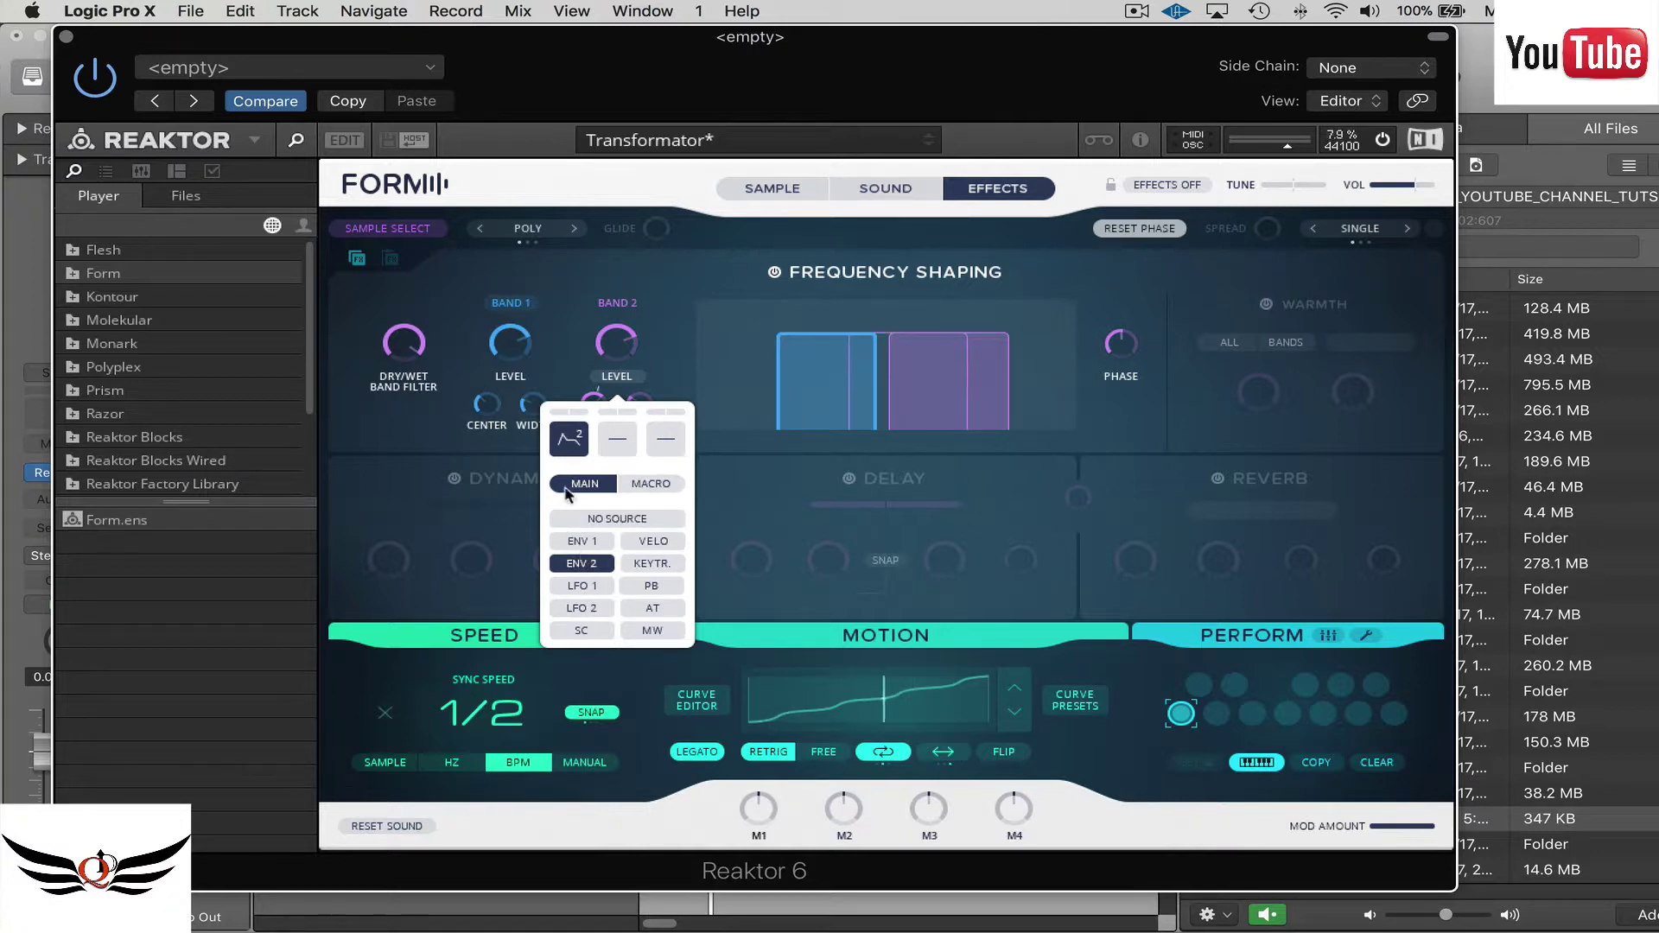
pyautogui.moveTo(570, 419); pyautogui.dragTo(570, 694)
pyautogui.click(570, 694)
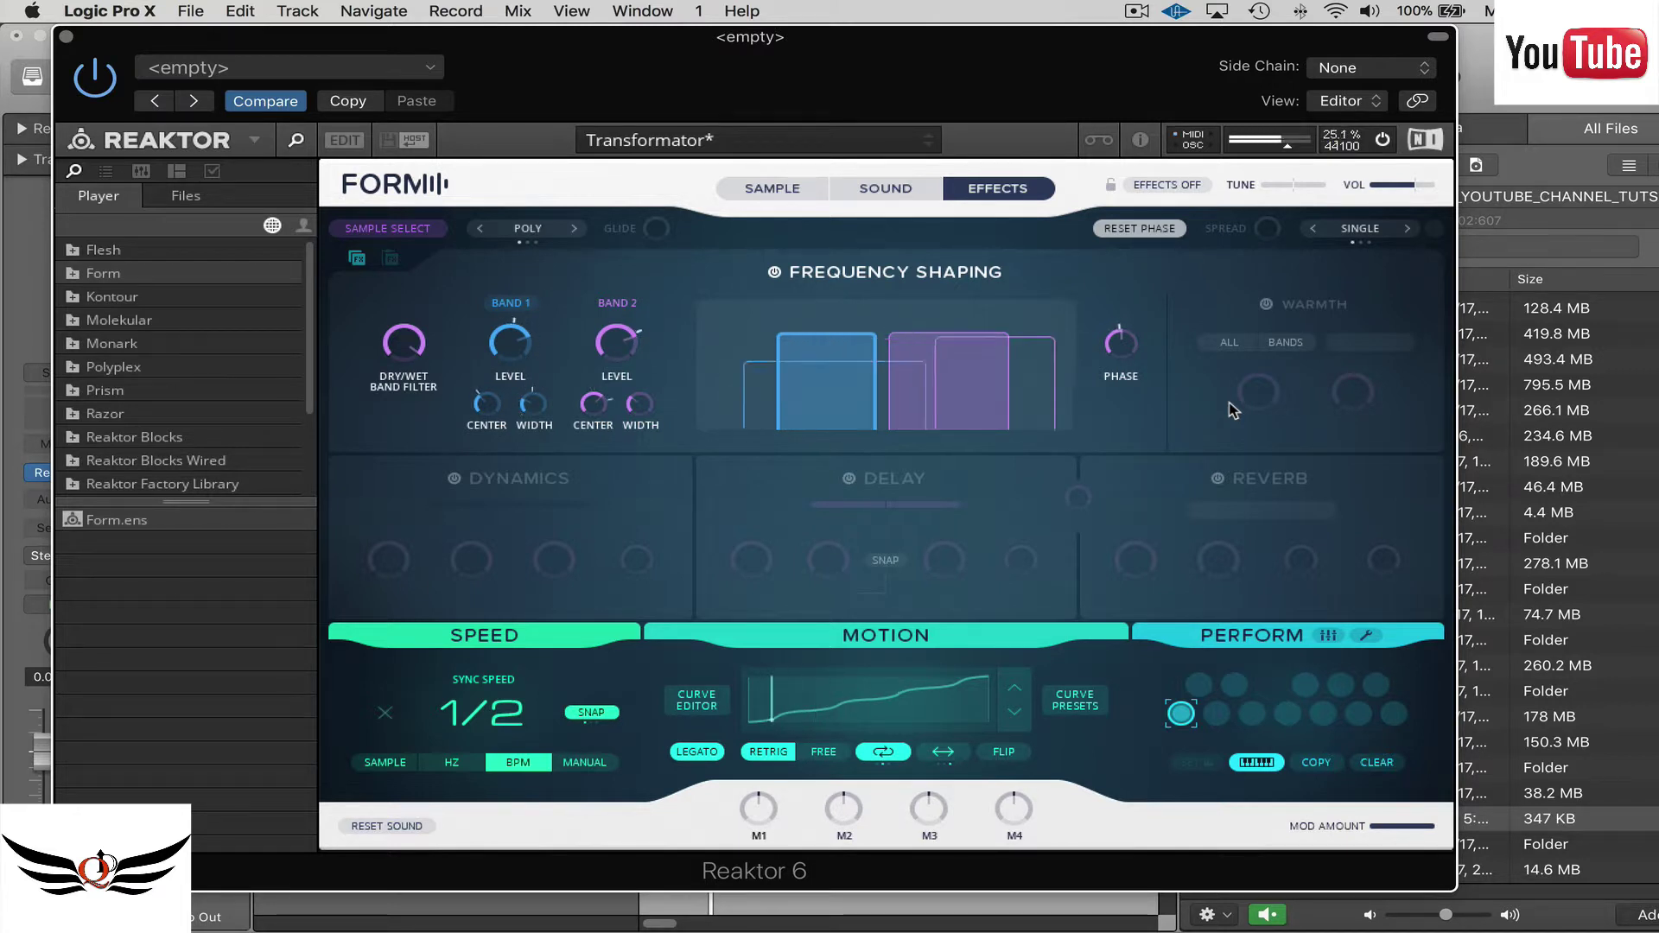
# Set the voice mode to Mono Retrg and turn on the Delay effect, leaving Dynamics off.
pyautogui.click(574, 228)
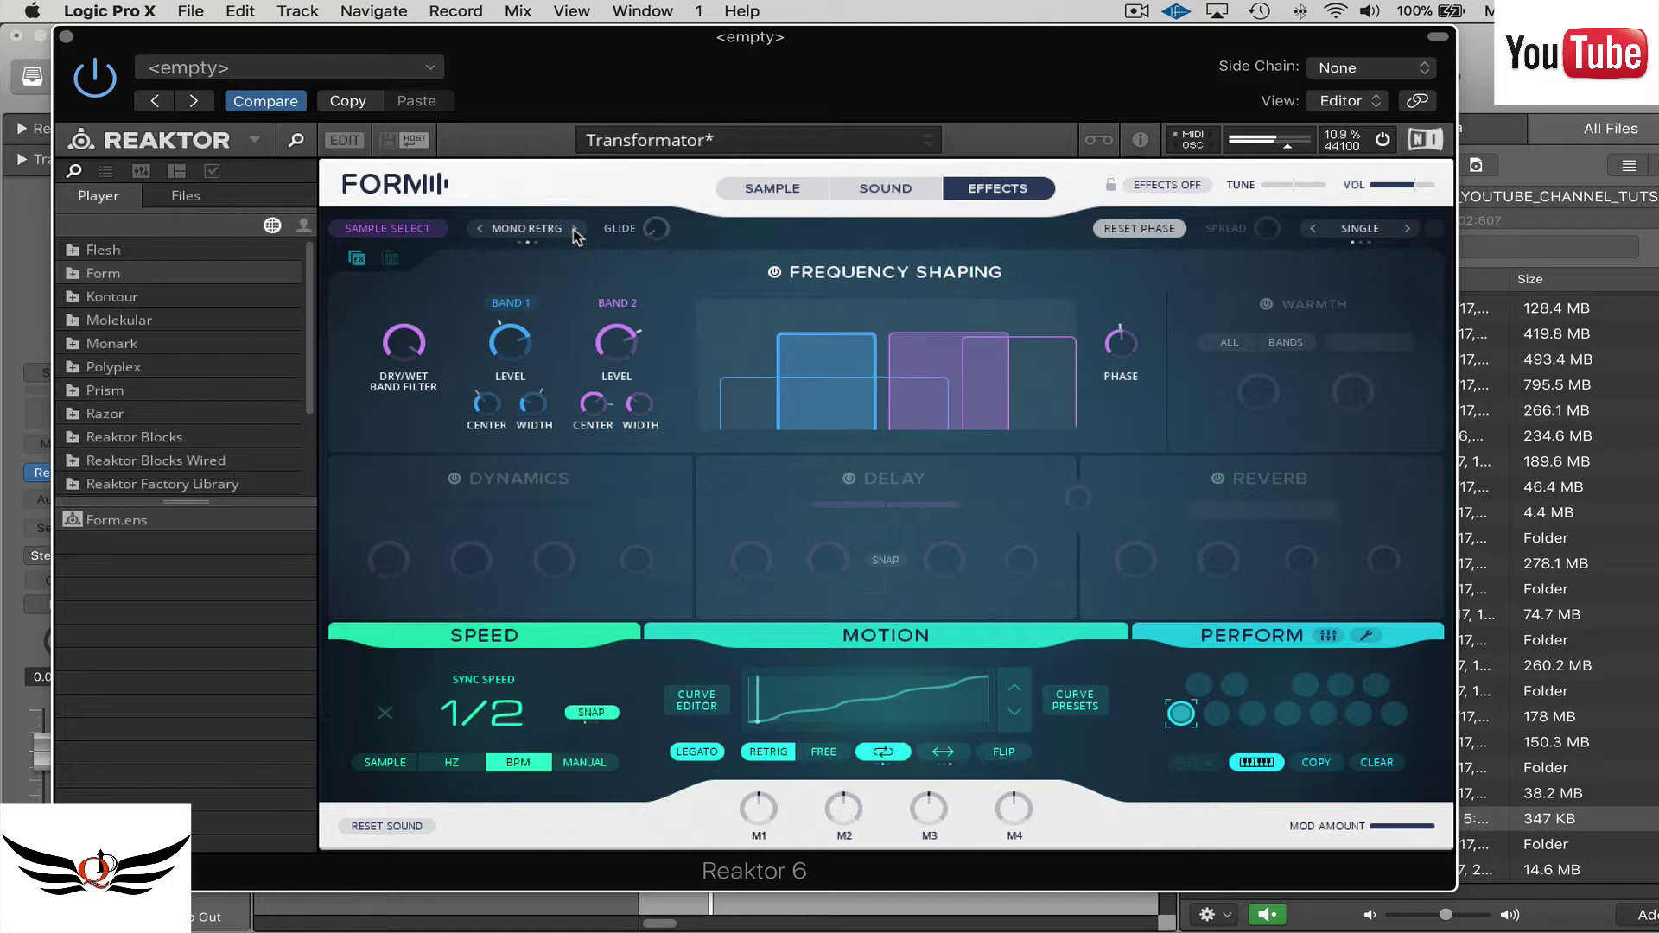
pyautogui.click(848, 478)
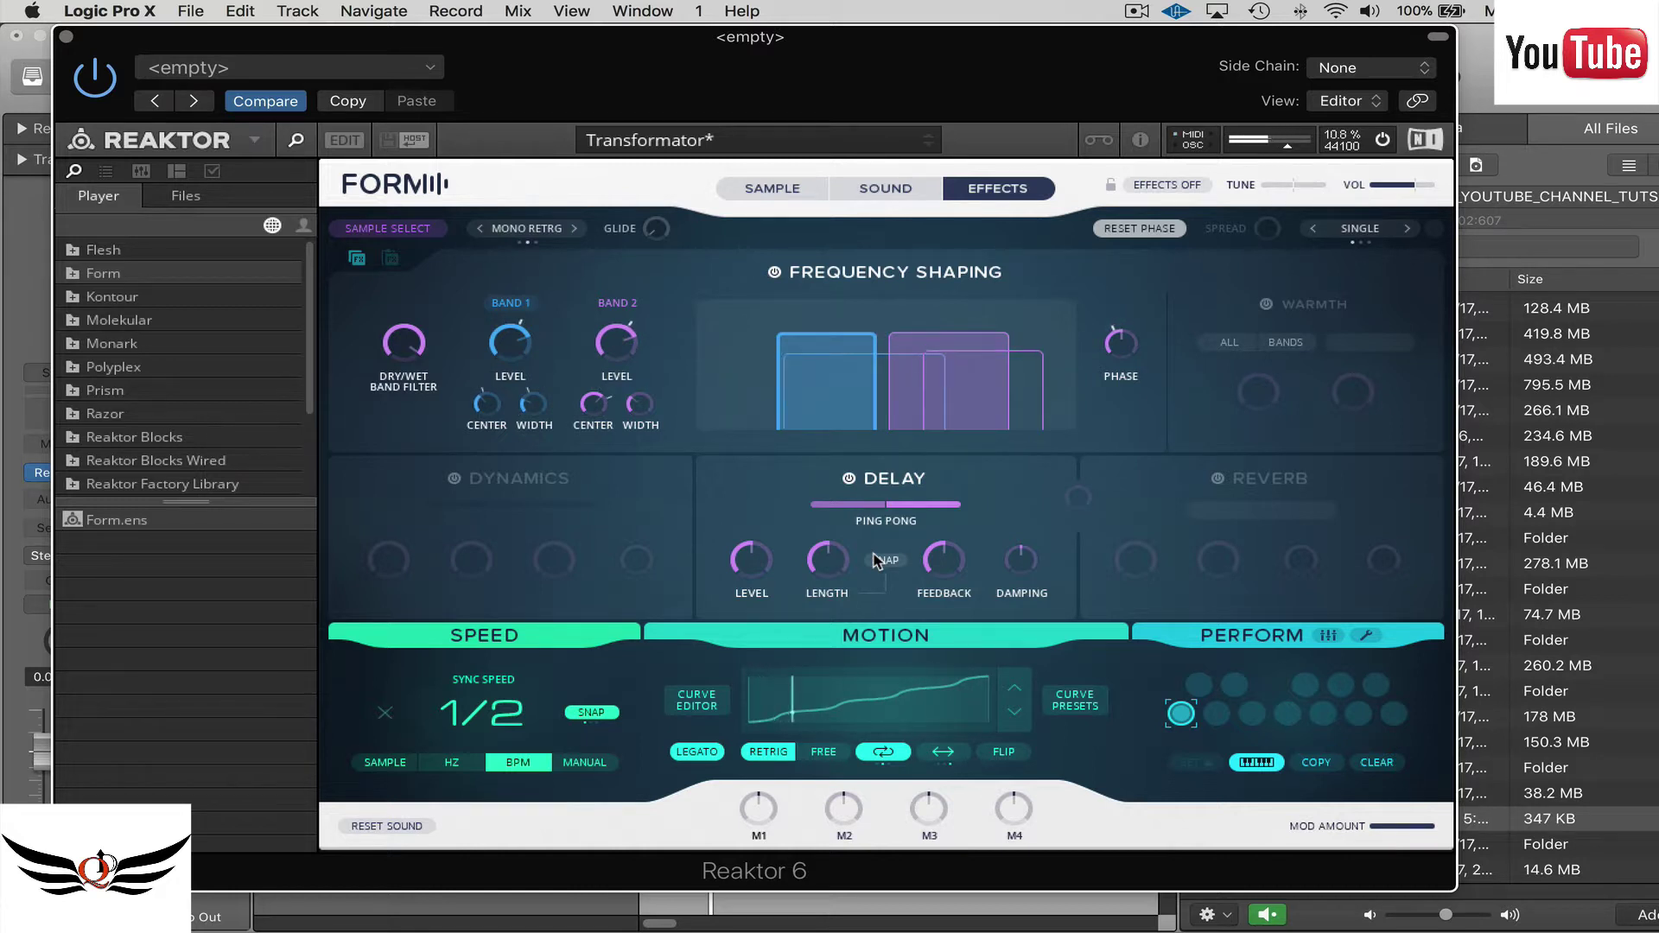
pyautogui.click(444, 484)
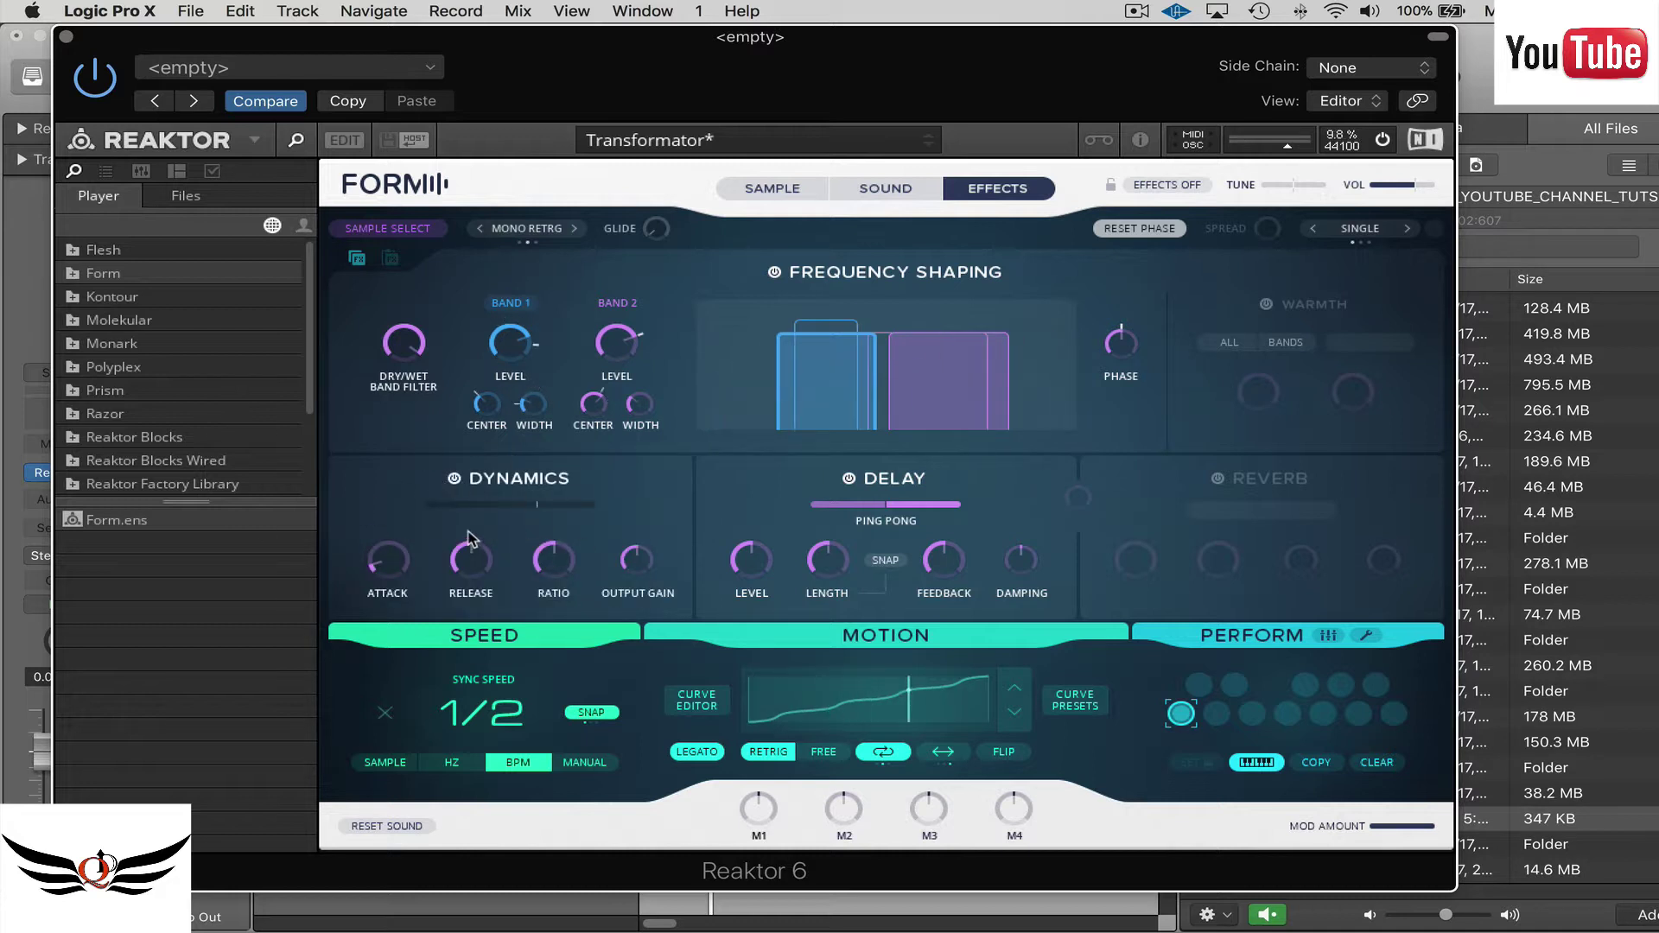
pyautogui.click(455, 480)
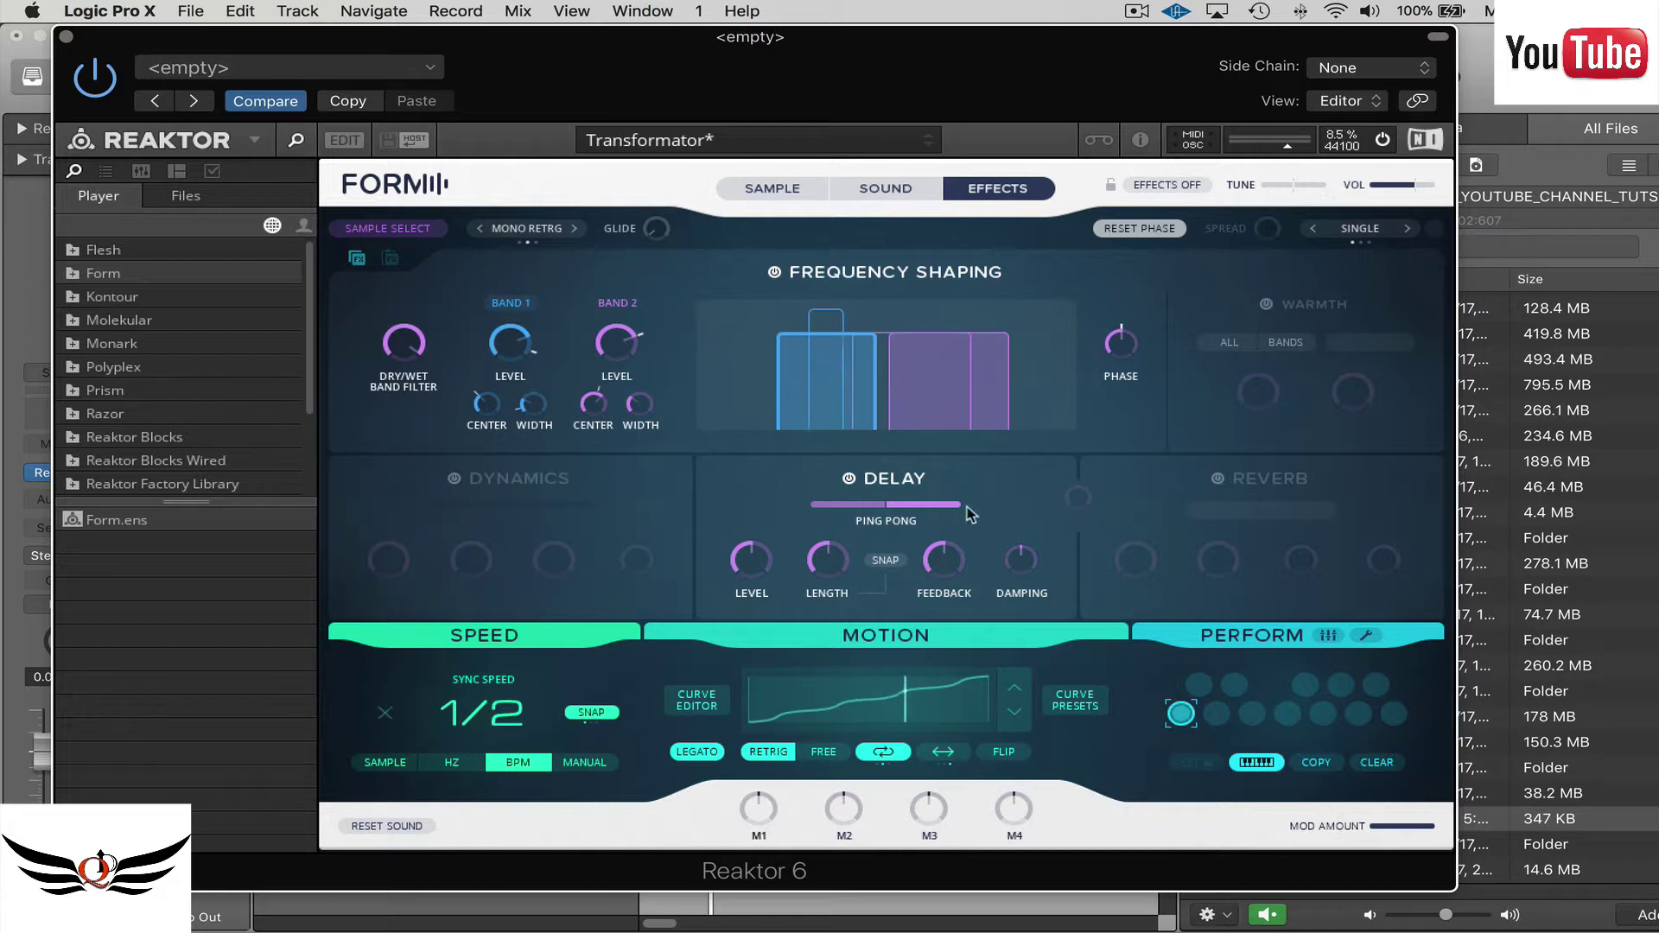
# Turn on the Reverb with the Unreal type, lower its level and raise its low and high damping.
pyautogui.click(1219, 480)
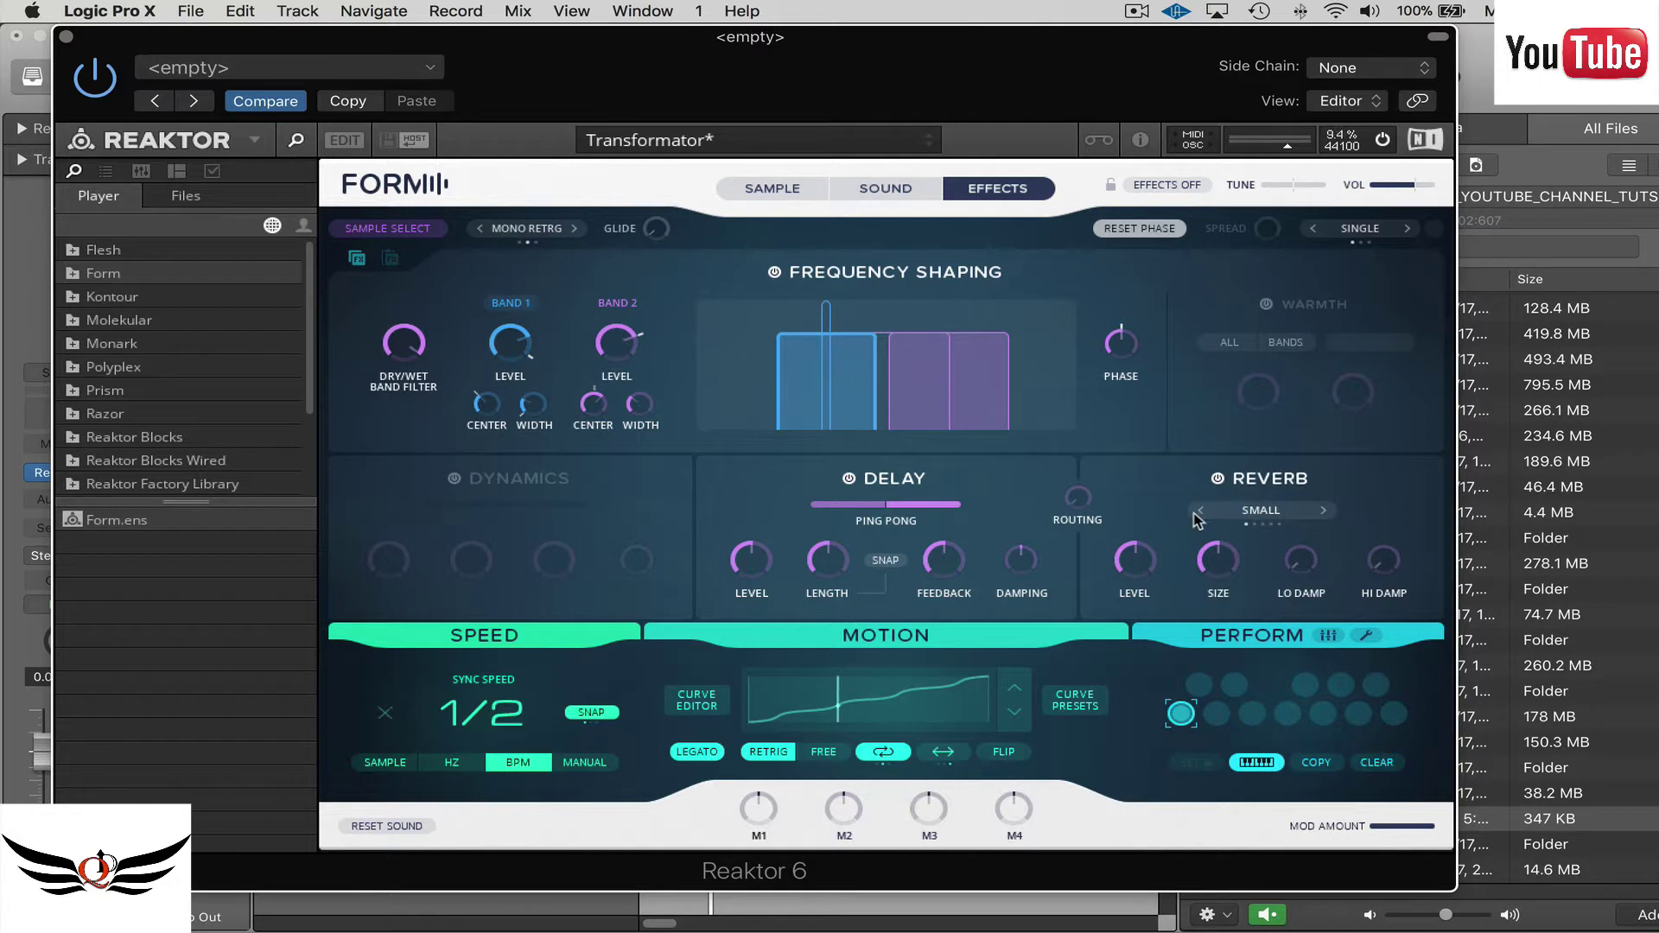
pyautogui.click(1328, 511)
pyautogui.click(1328, 511)
pyautogui.click(1327, 510)
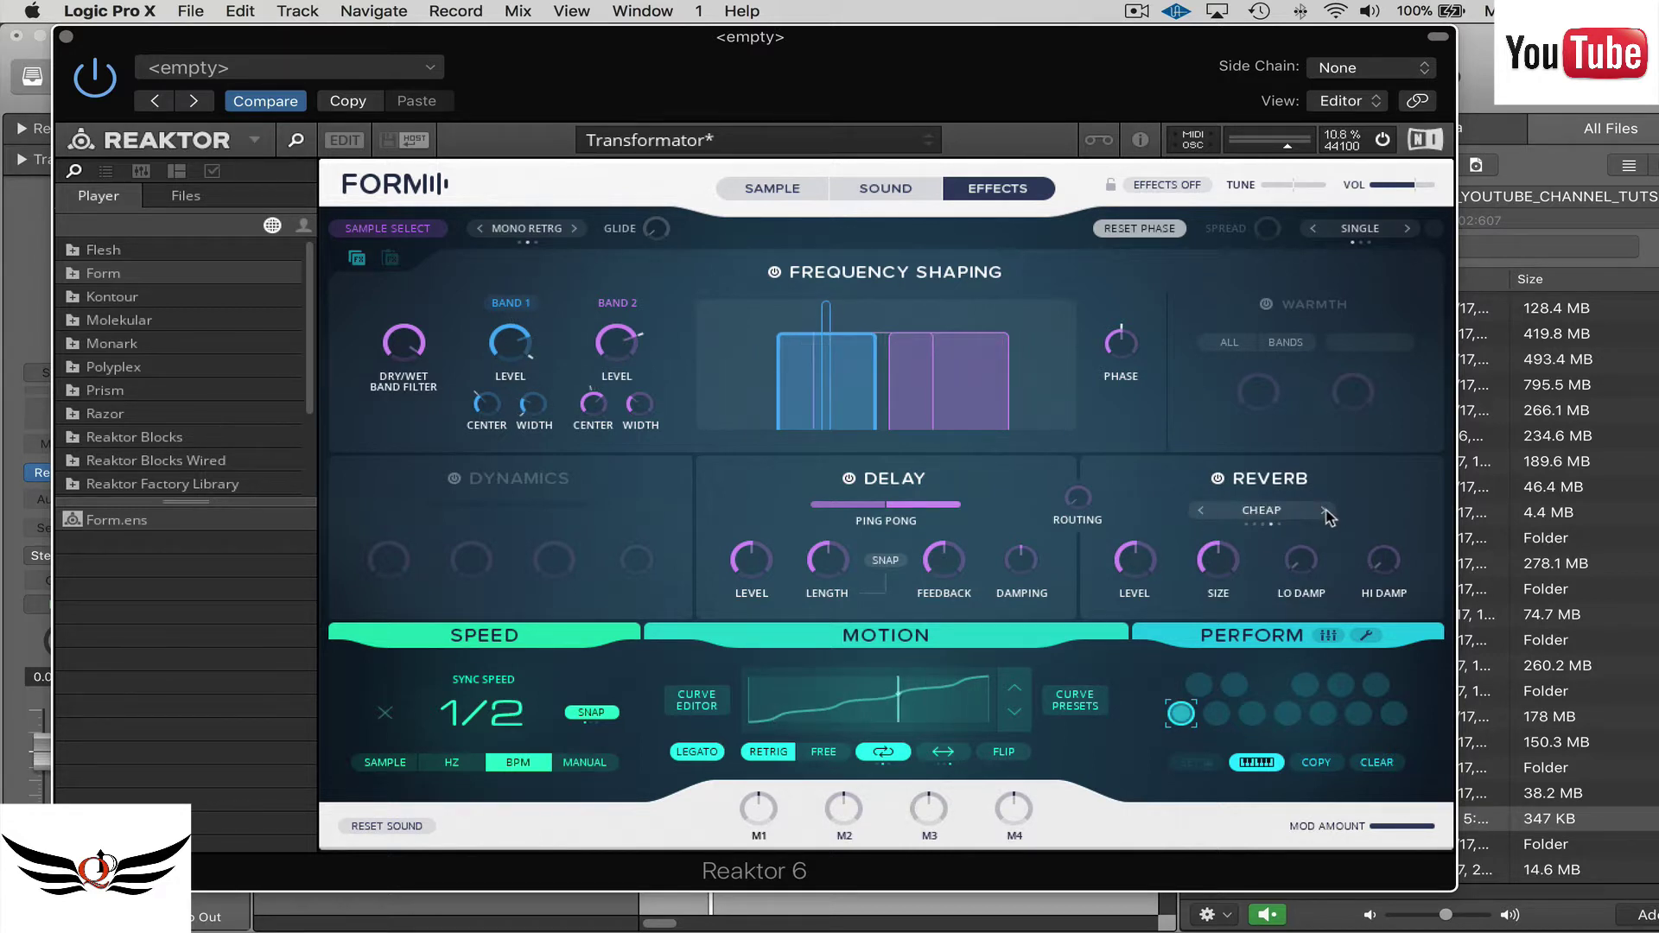
pyautogui.click(1328, 511)
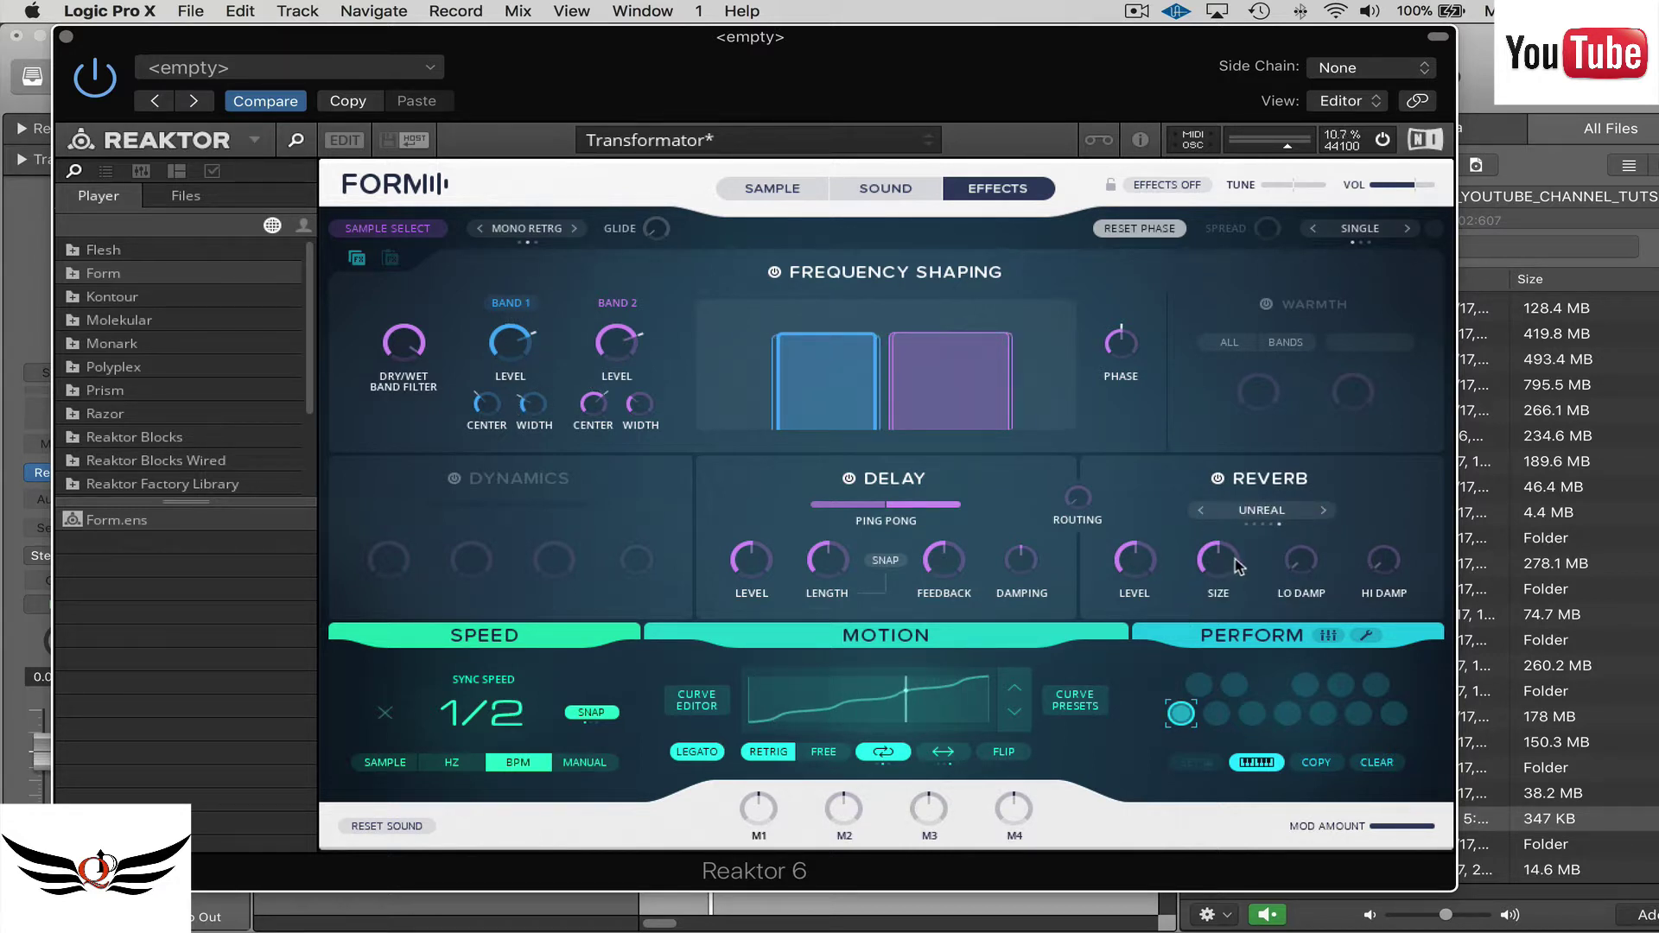
pyautogui.moveTo(1238, 567); pyautogui.dragTo(1222, 578)
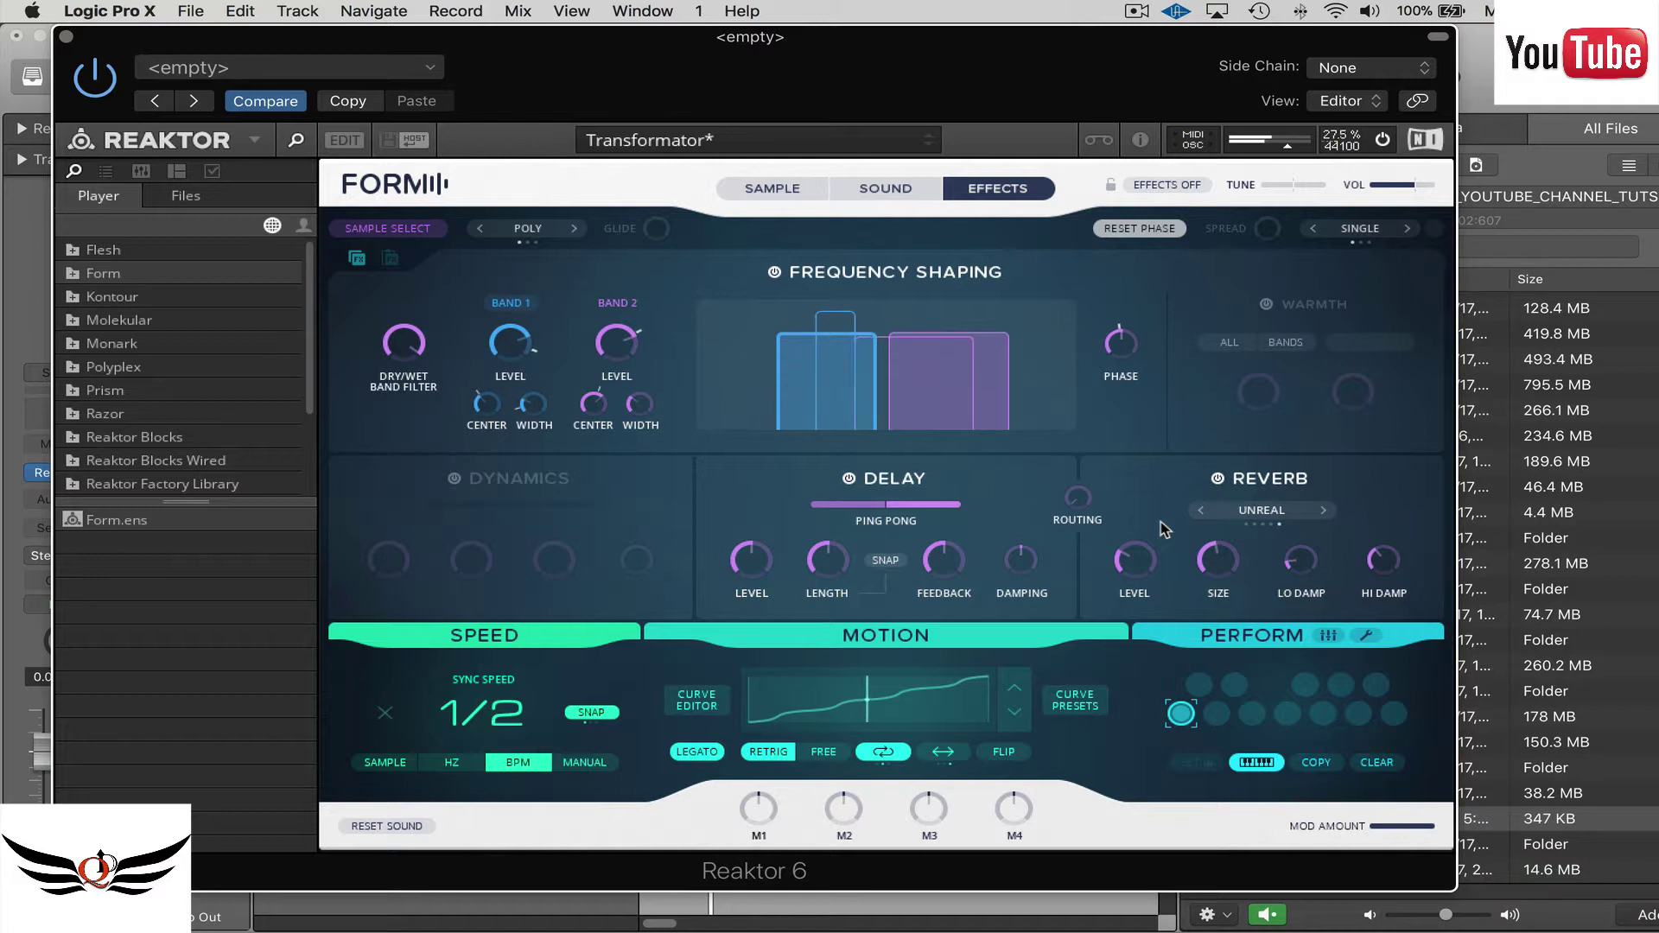
# Set the sync speed to 1/4 and return to the instrument's sound settings.
pyautogui.moveTo(914, 594)
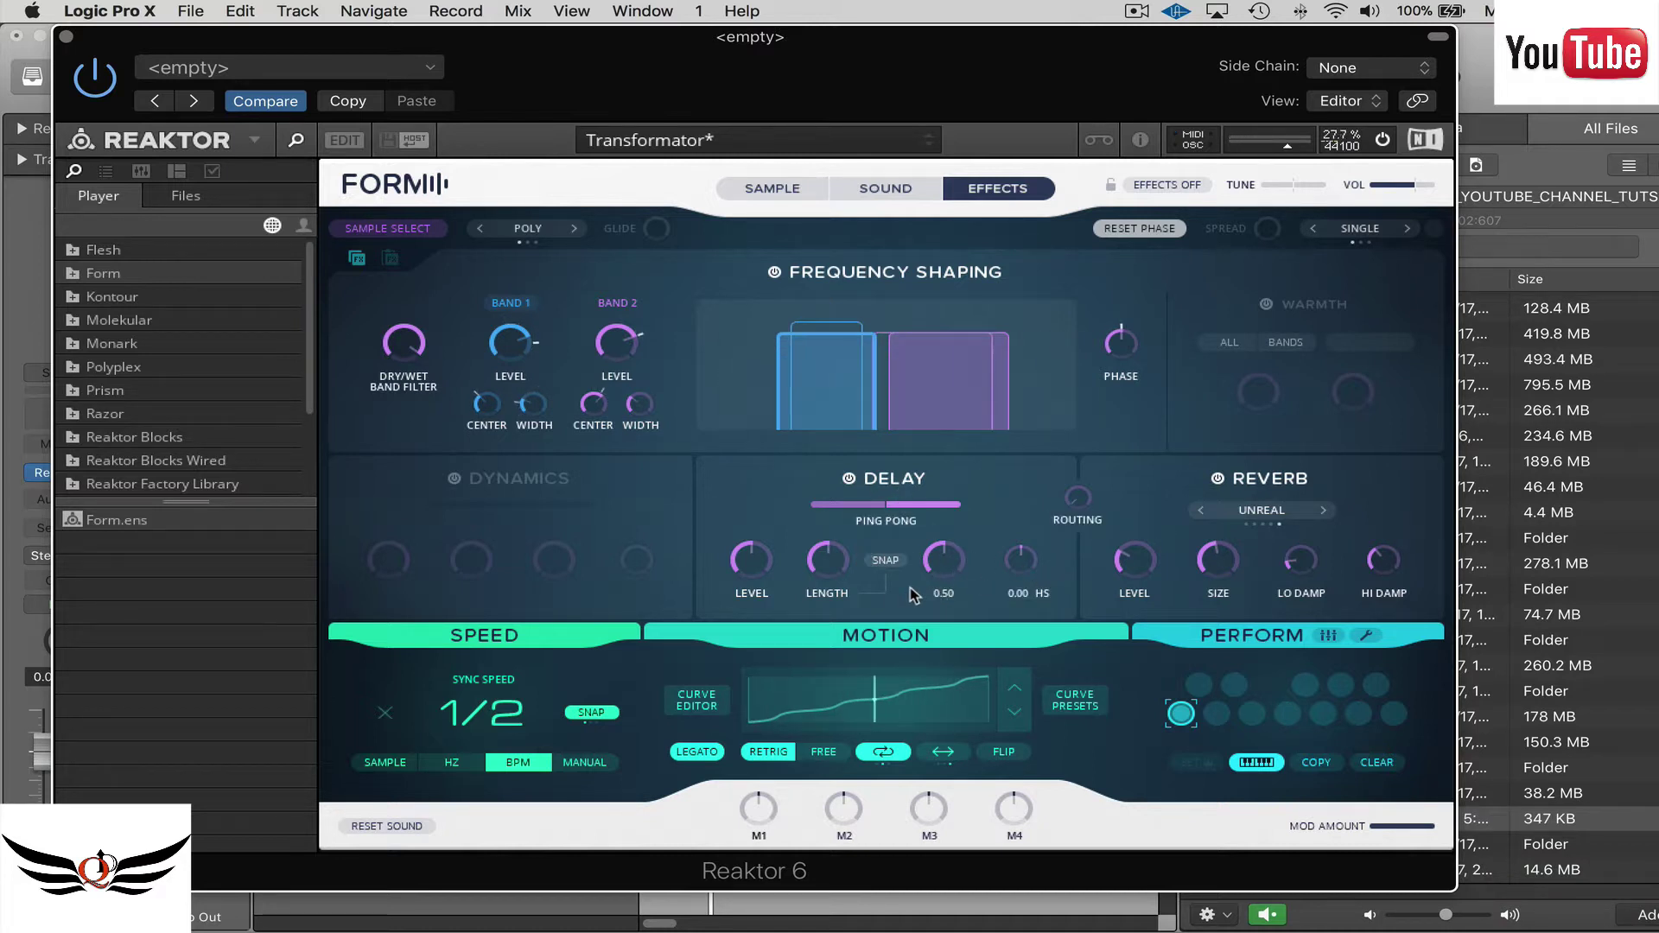
pyautogui.moveTo(482, 713); pyautogui.dragTo(516, 745)
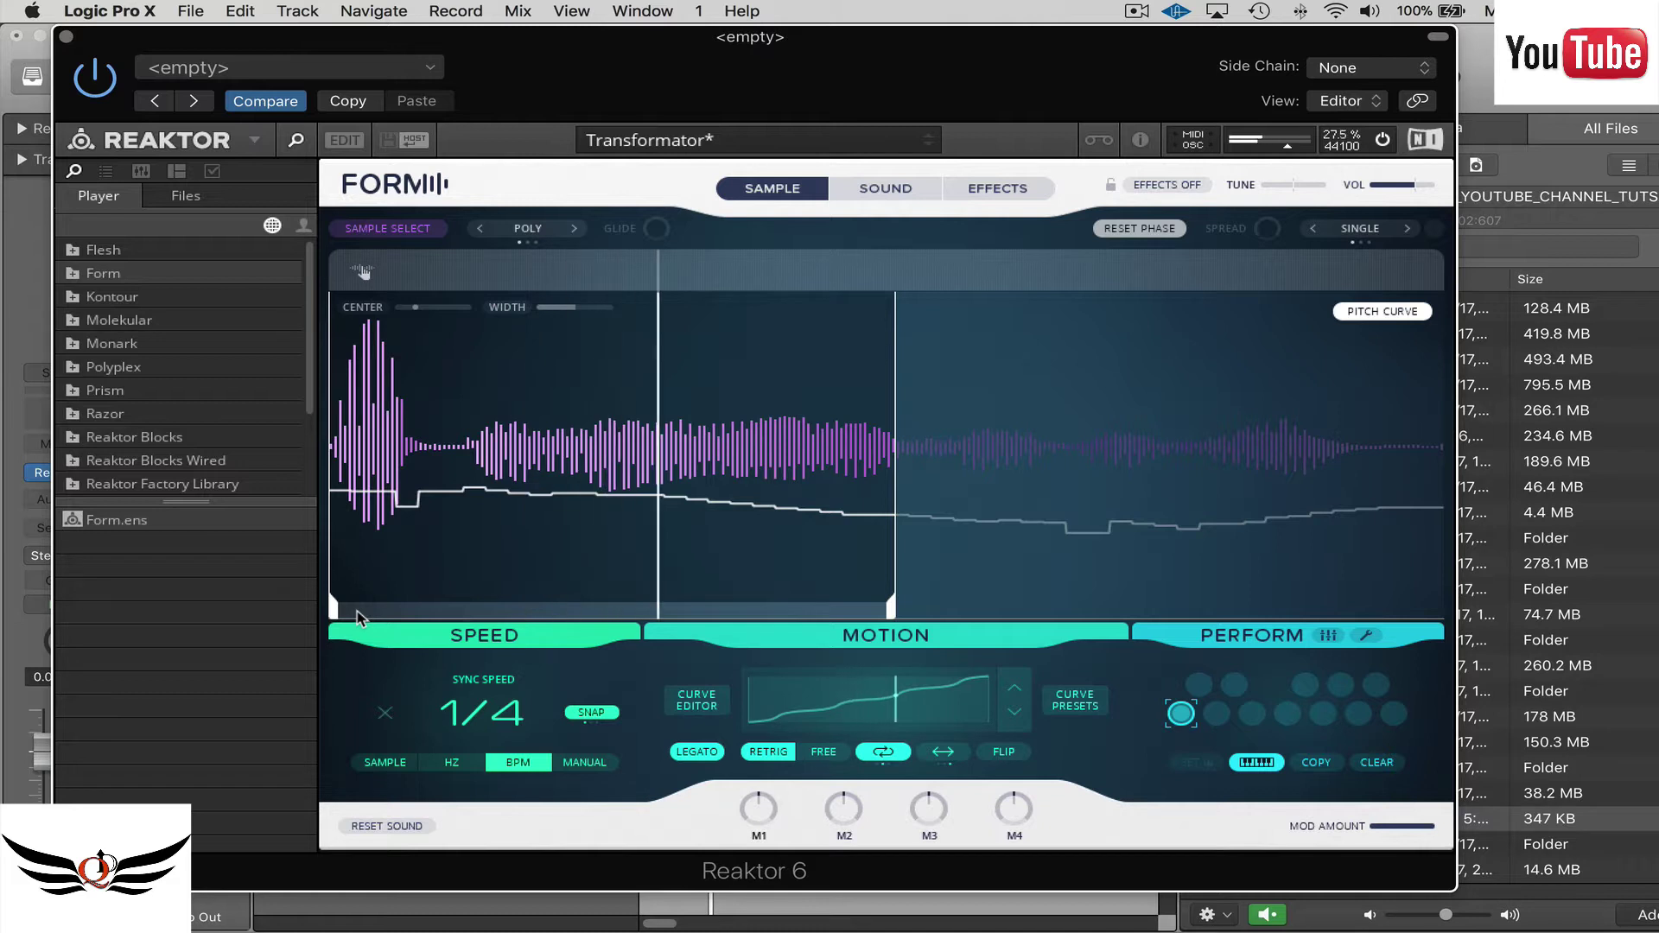
pyautogui.click(891, 191)
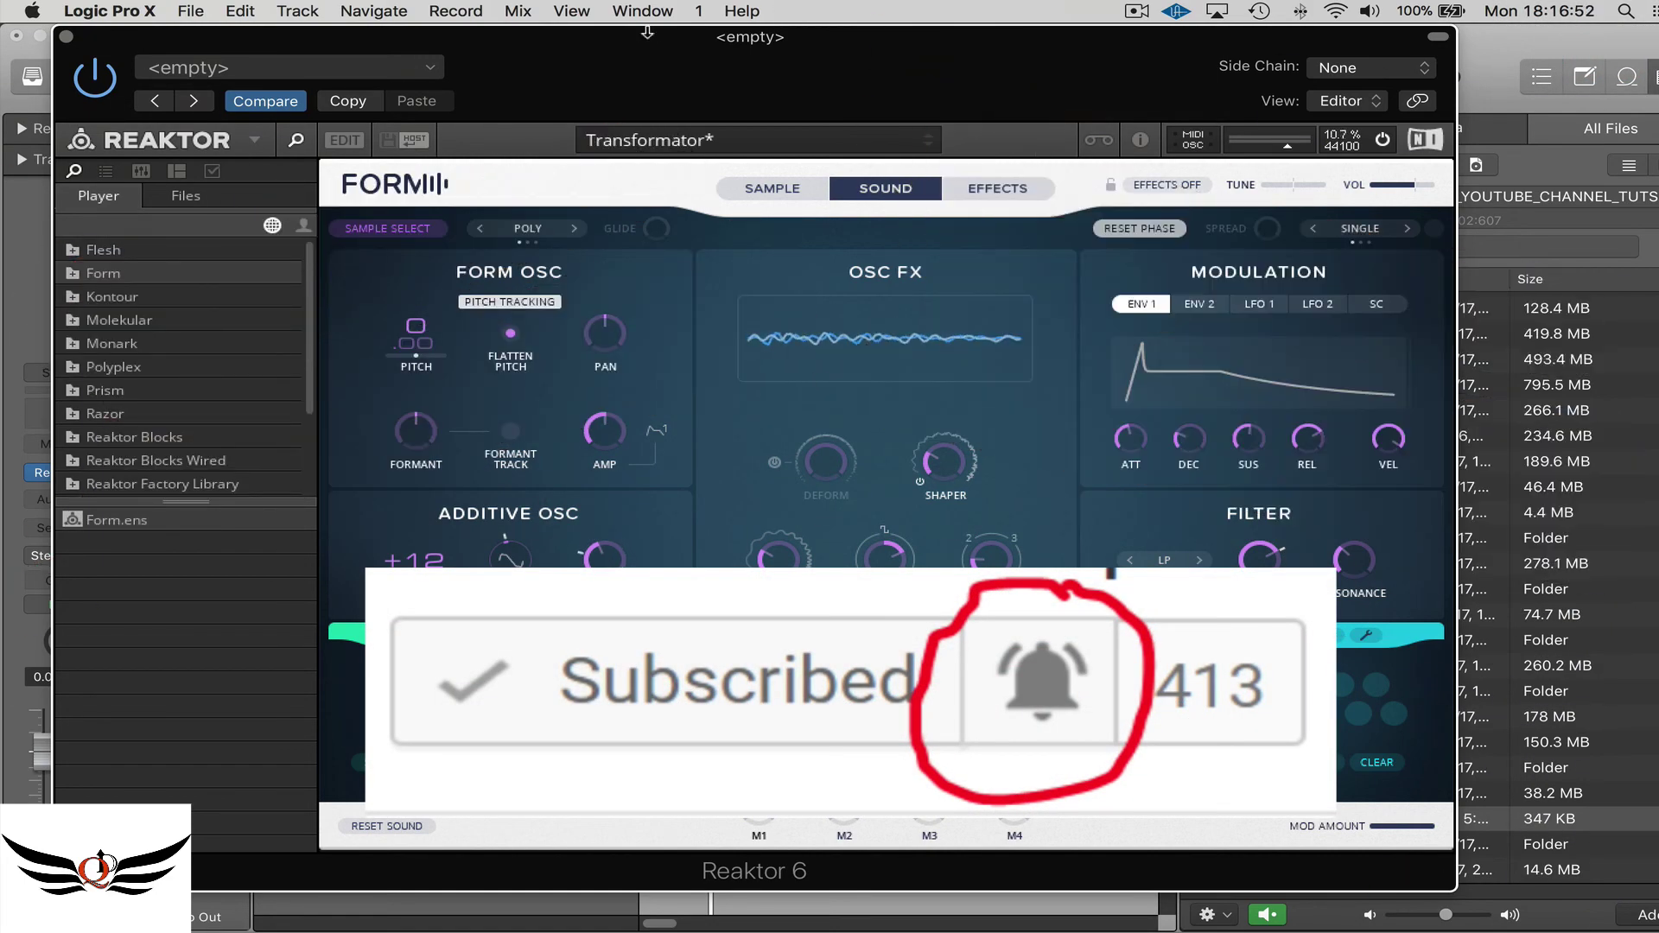
pyautogui.moveTo(801, 92); pyautogui.dragTo(811, 92)
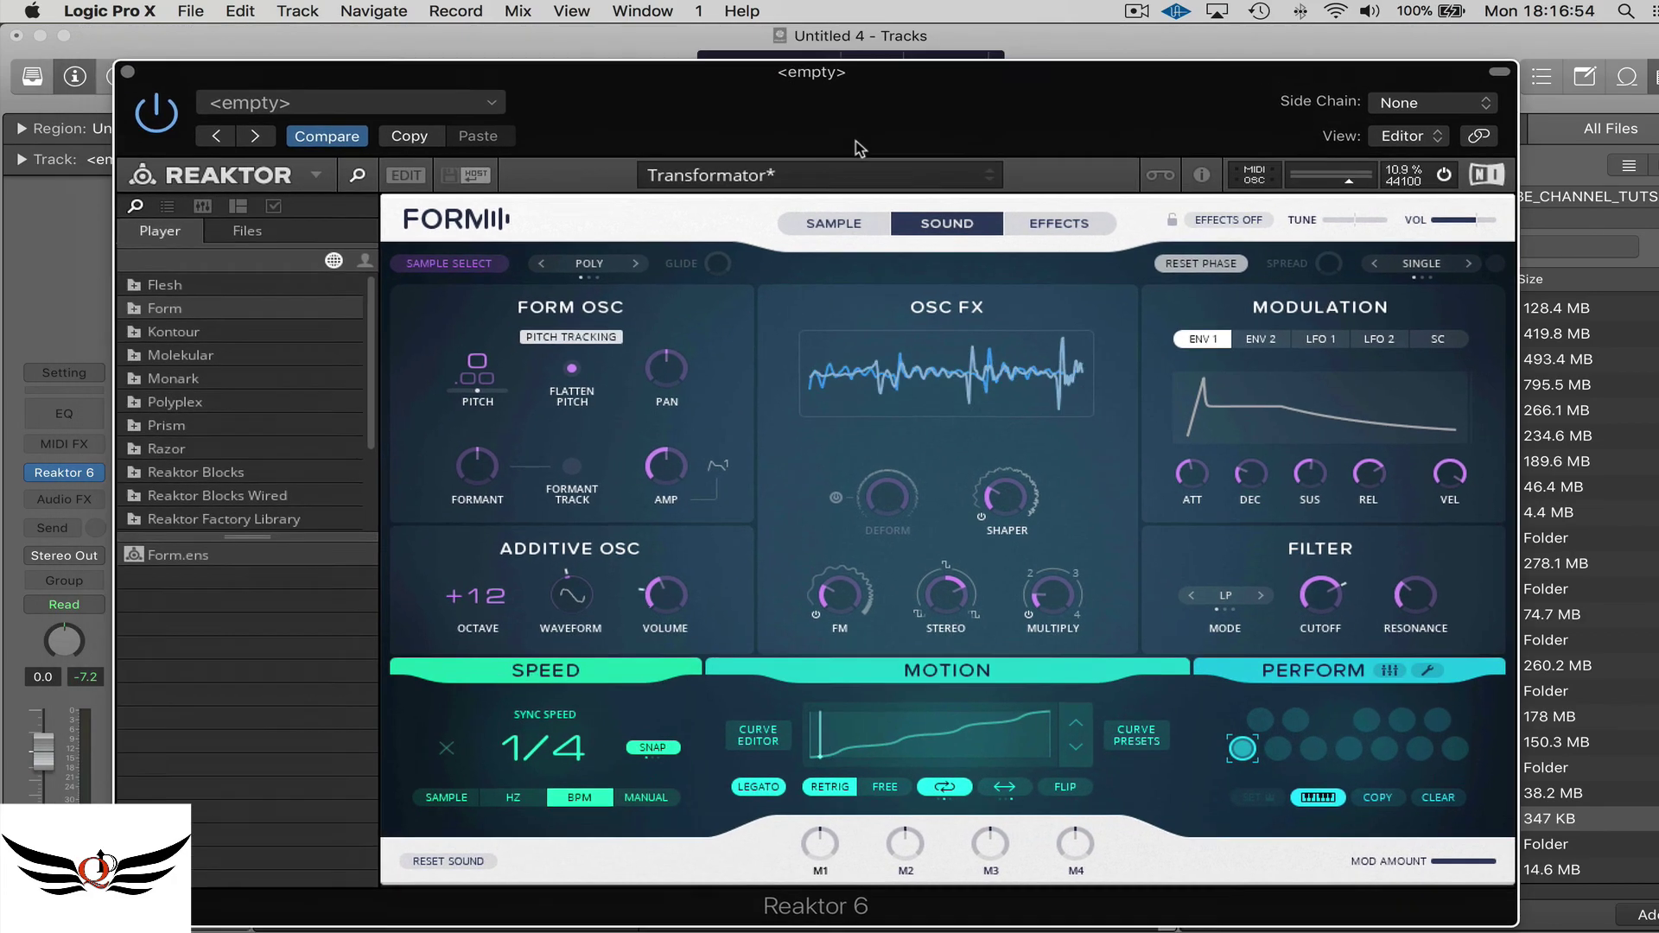